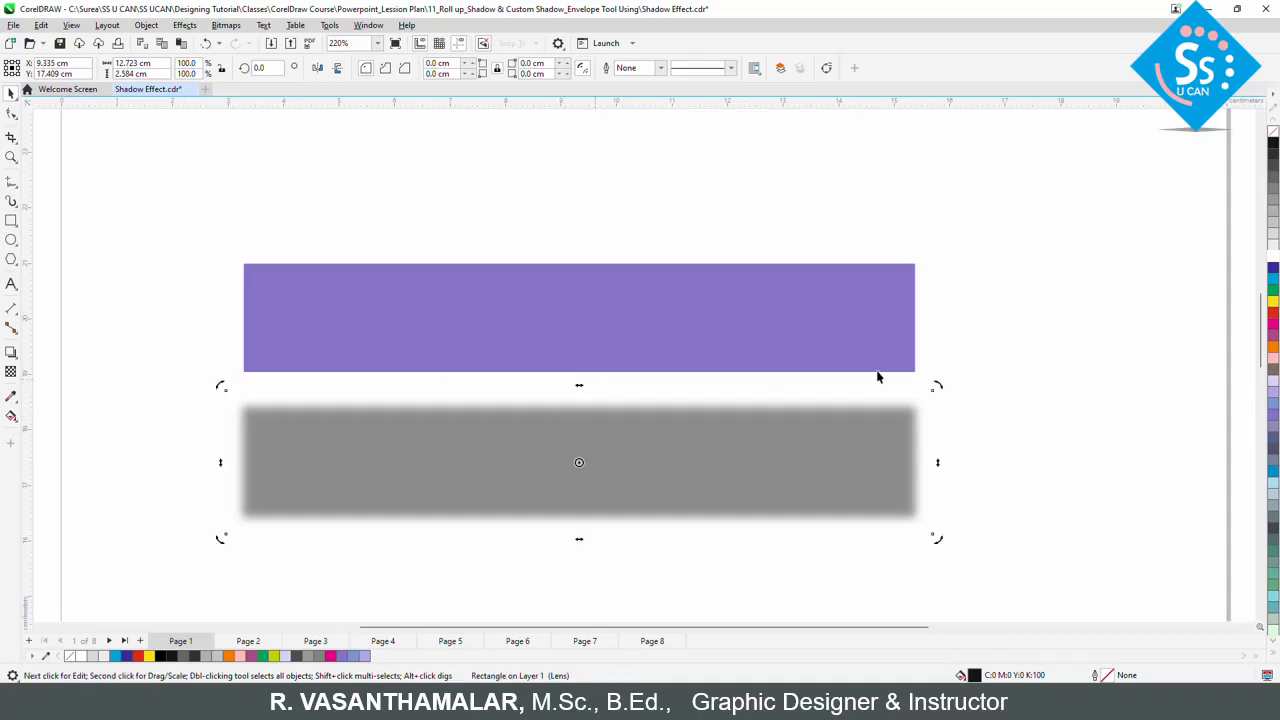
pyautogui.moveTo(938, 463); pyautogui.dragTo(946, 554)
pyautogui.click(11, 115)
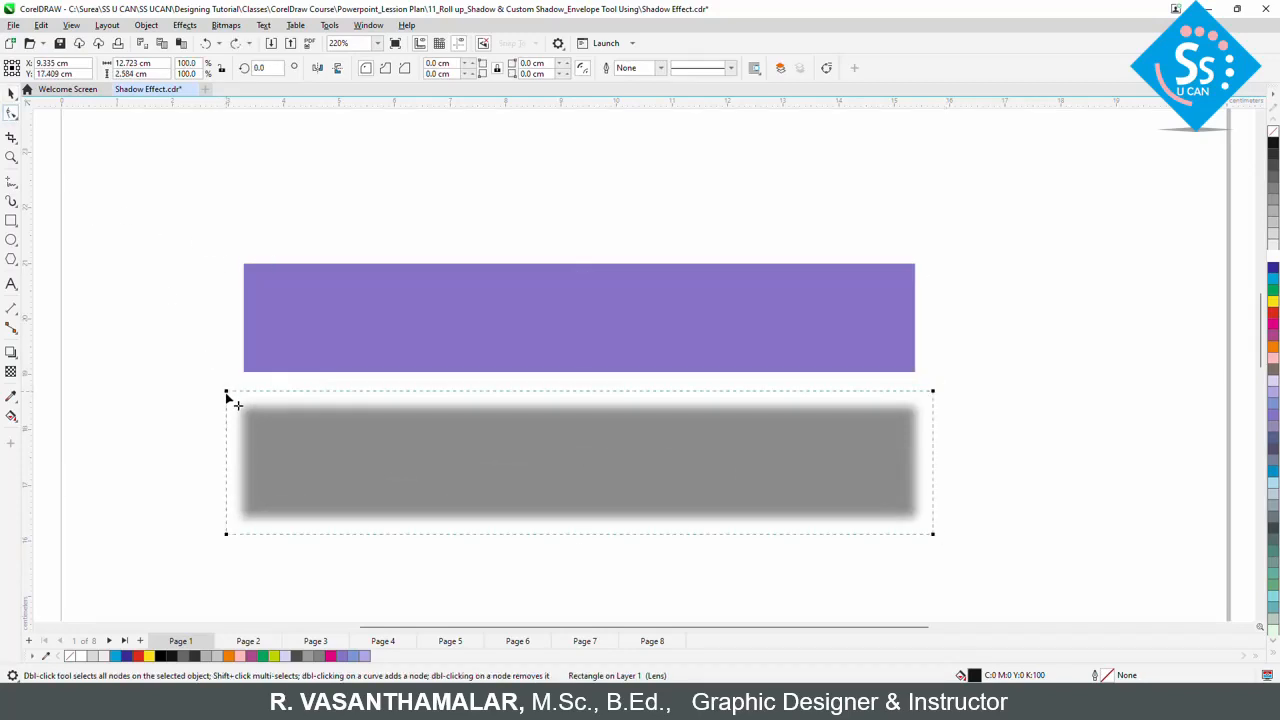
pyautogui.moveTo(228, 398); pyautogui.dragTo(228, 475)
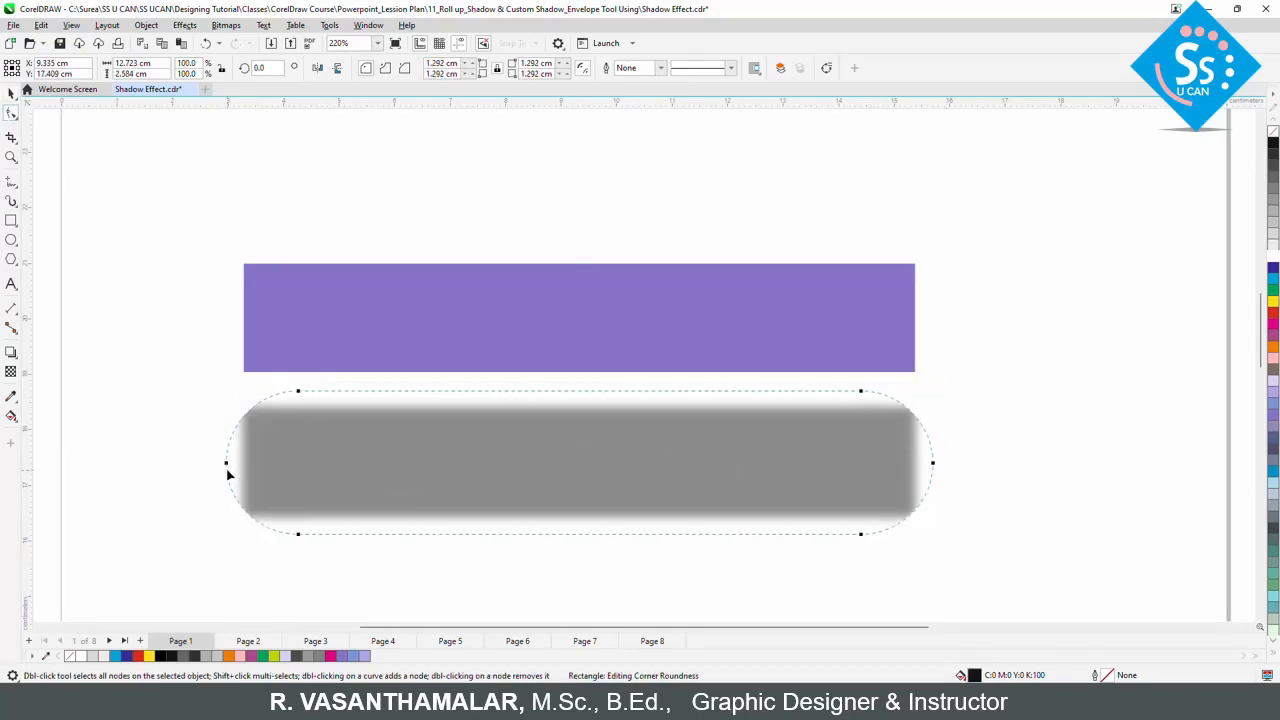
pyautogui.hotkey('ctrl', 'z')
pyautogui.press('space')
# - Convert the blurred gray rectangle to curves and bend its bottom edge upward into a shallow symmetrical arch
pyautogui.rightClick(449, 460)
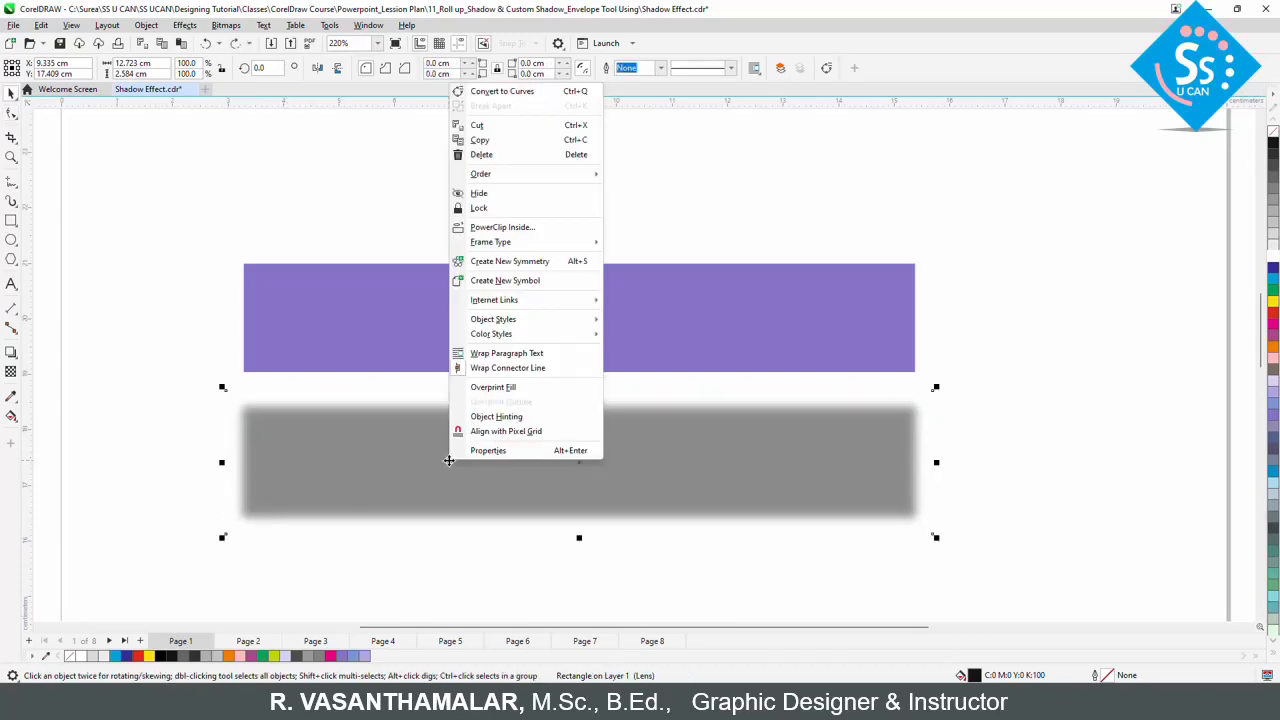
pyautogui.click(506, 88)
pyautogui.press('F10')
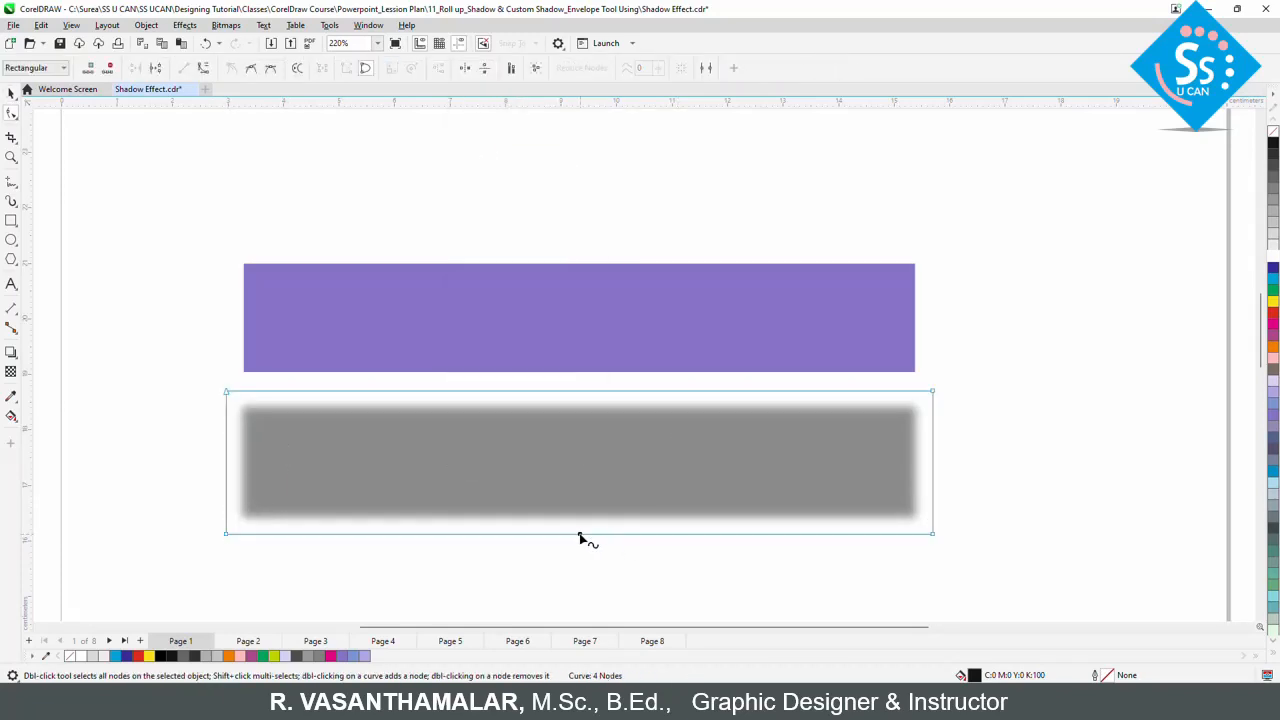
pyautogui.click(204, 68)
pyautogui.moveTo(580, 533); pyautogui.dragTo(586, 491)
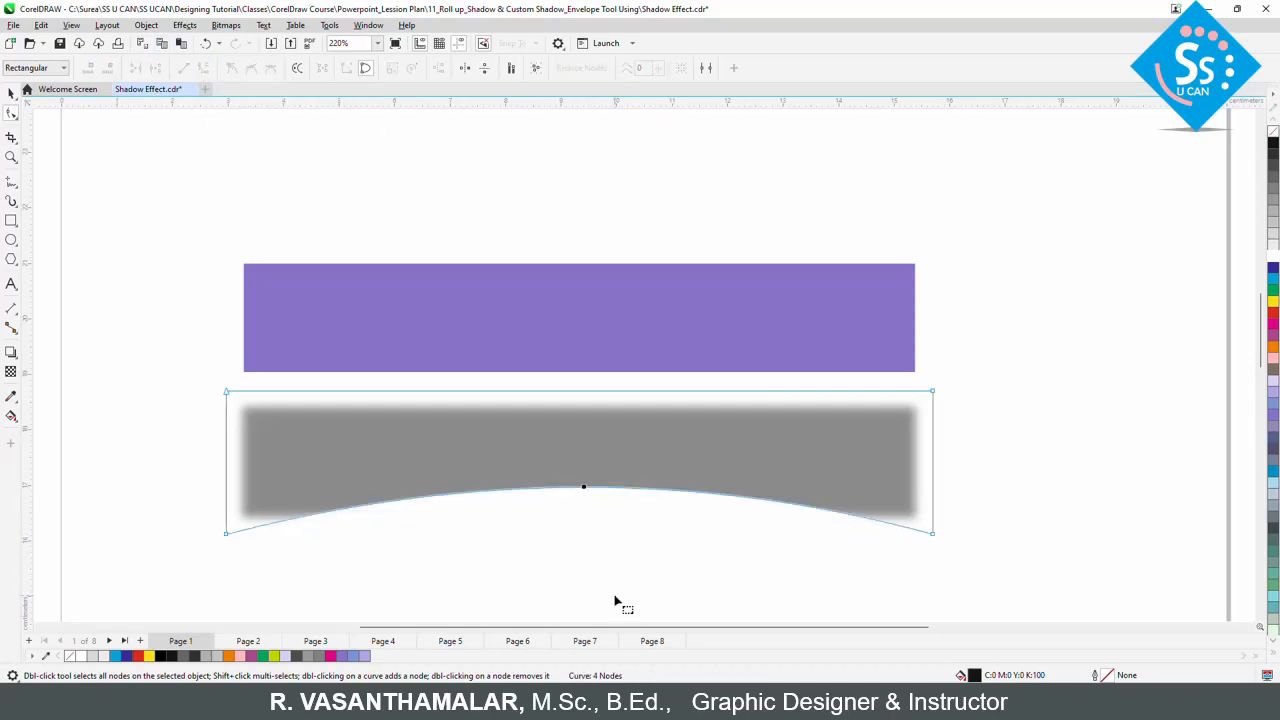
pyautogui.press('space')
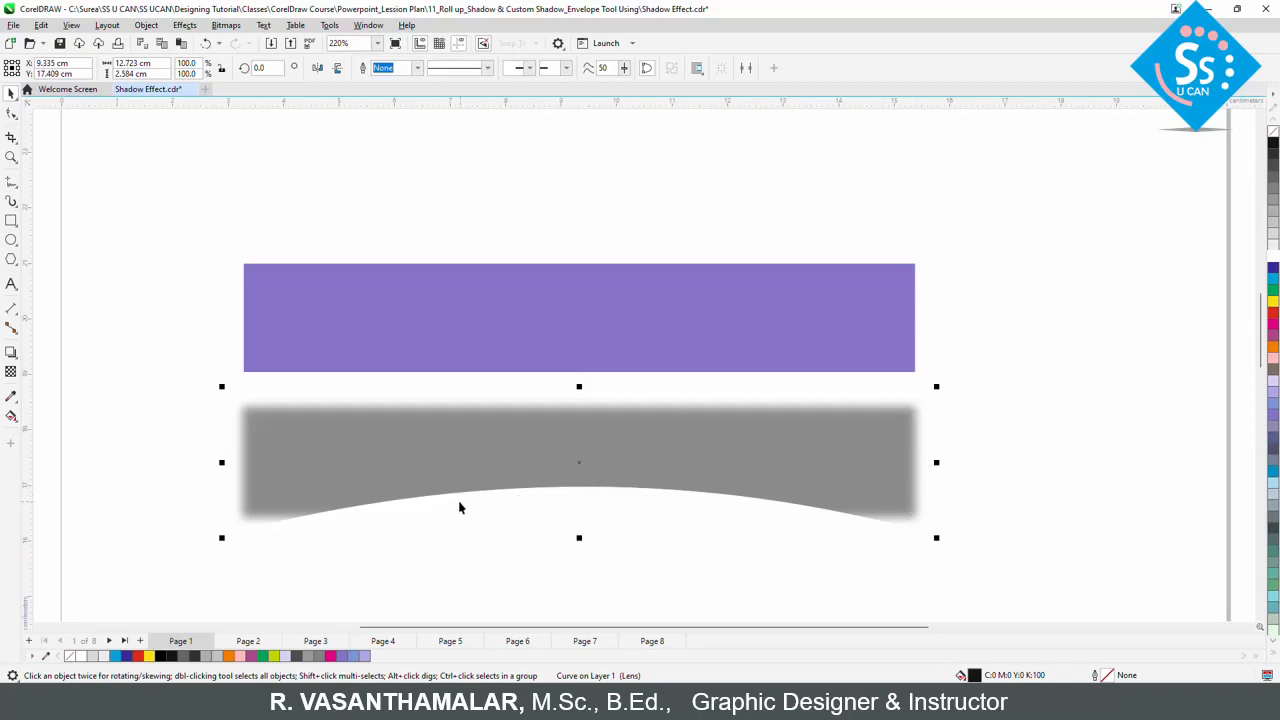
# - Move the arched gray shape up behind the purple rectangle and soften it with a stronger Gaussian Blur
pyautogui.moveTo(585, 472); pyautogui.dragTo(584, 350)
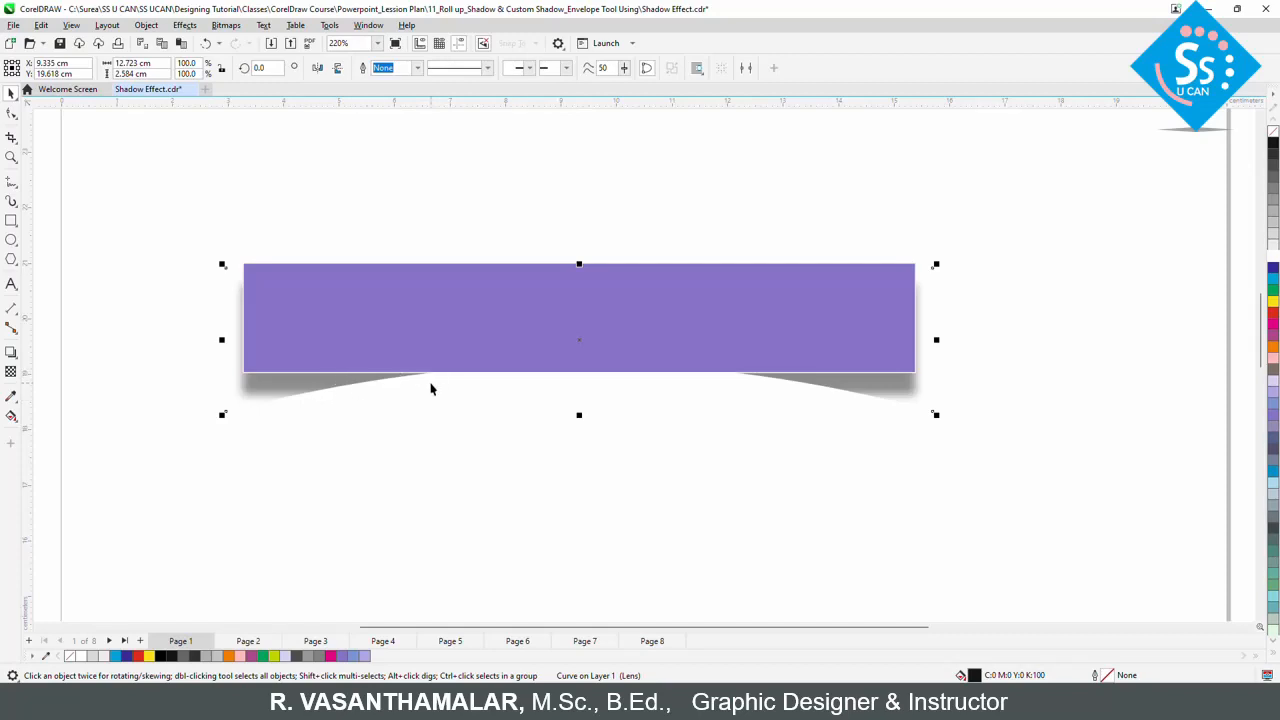
pyautogui.click(184, 25)
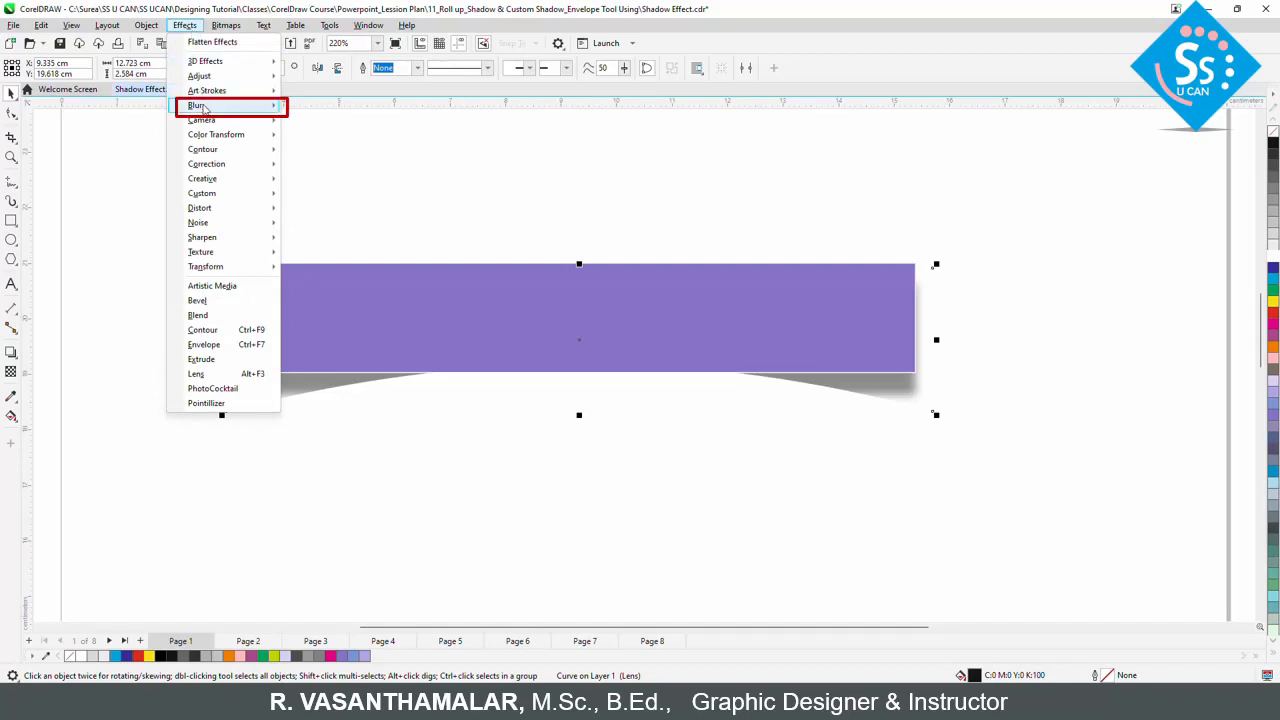
pyautogui.moveTo(204, 109)
pyautogui.click(316, 157)
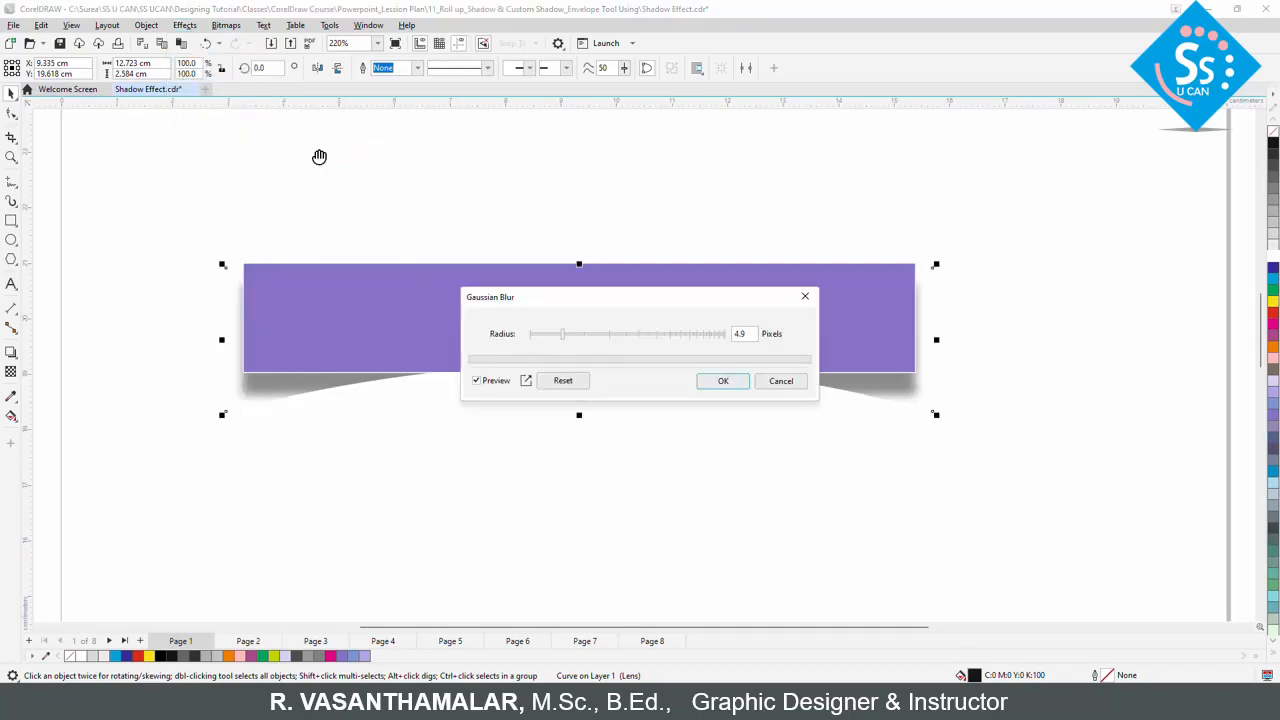
pyautogui.moveTo(597, 297); pyautogui.dragTo(894, 212)
pyautogui.moveTo(861, 252); pyautogui.dragTo(877, 251)
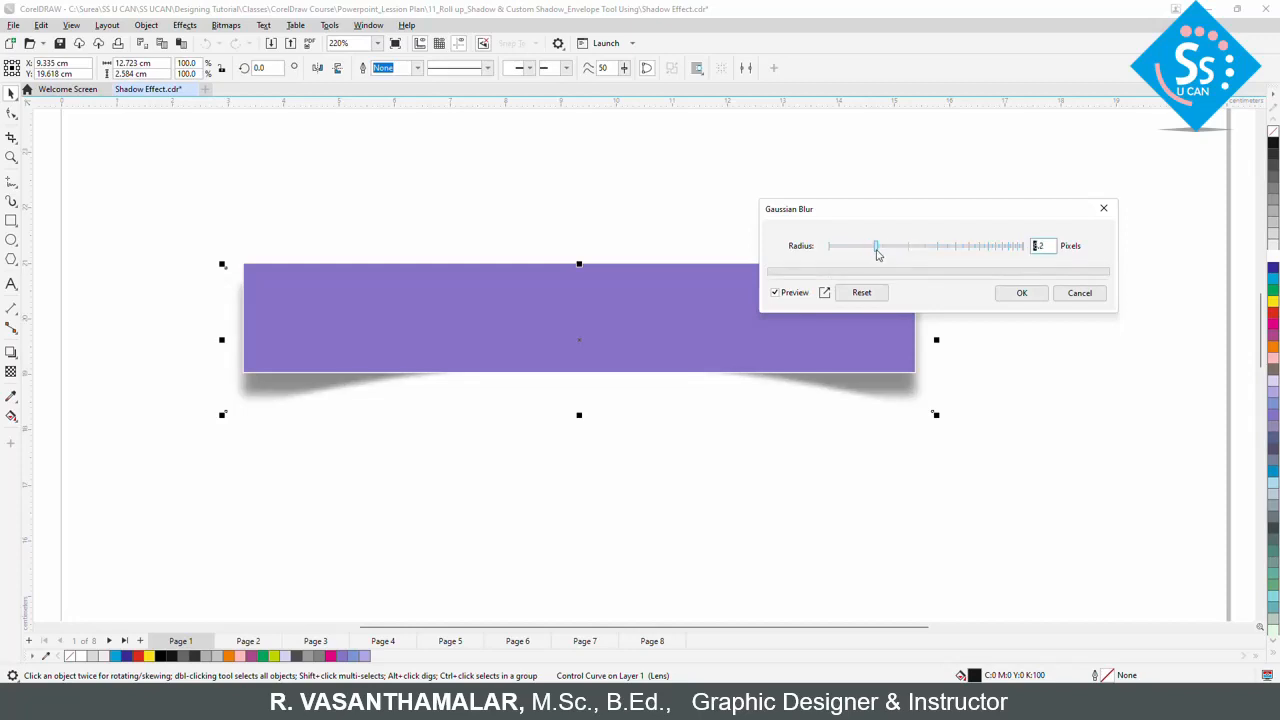
pyautogui.click(1020, 294)
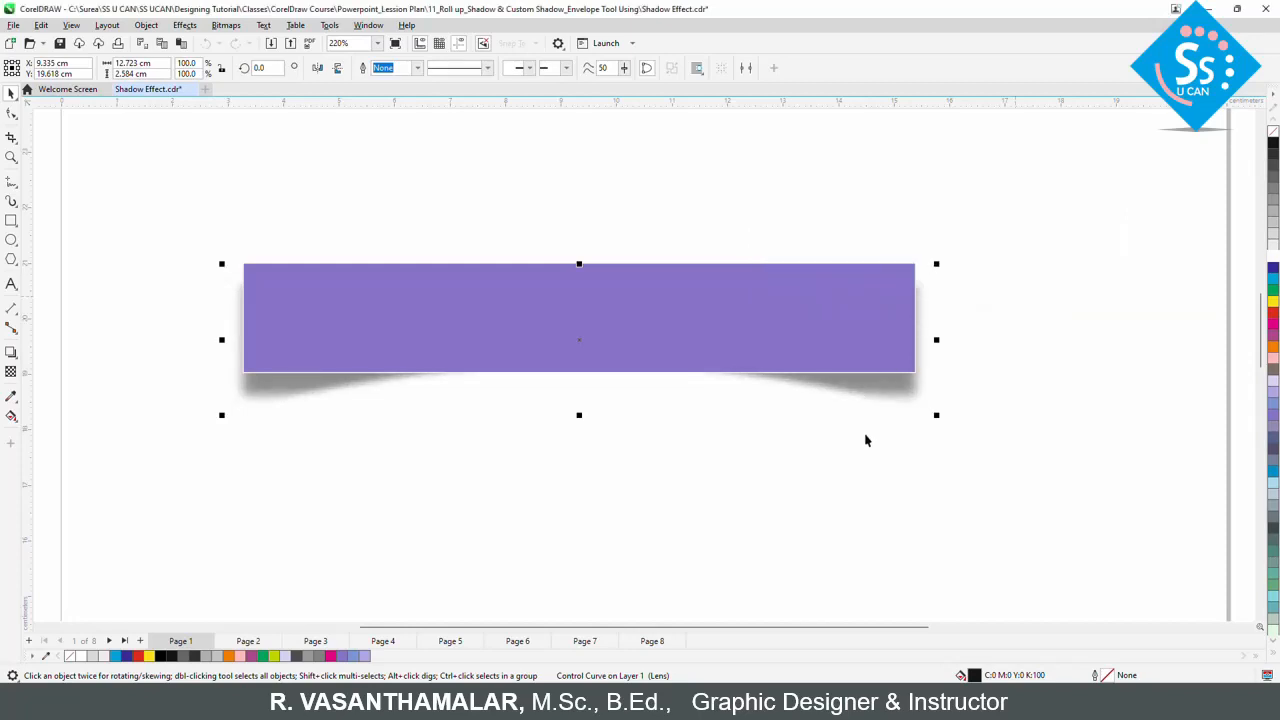
# - Narrow the shadow evenly on both sides to about 12.25 cm so its ends sit inside the purple rectangle's width
pyautogui.moveTo(938, 339); pyautogui.dragTo(921, 340)
pyautogui.click(974, 435)
pyautogui.scroll(-1, 974, 435)
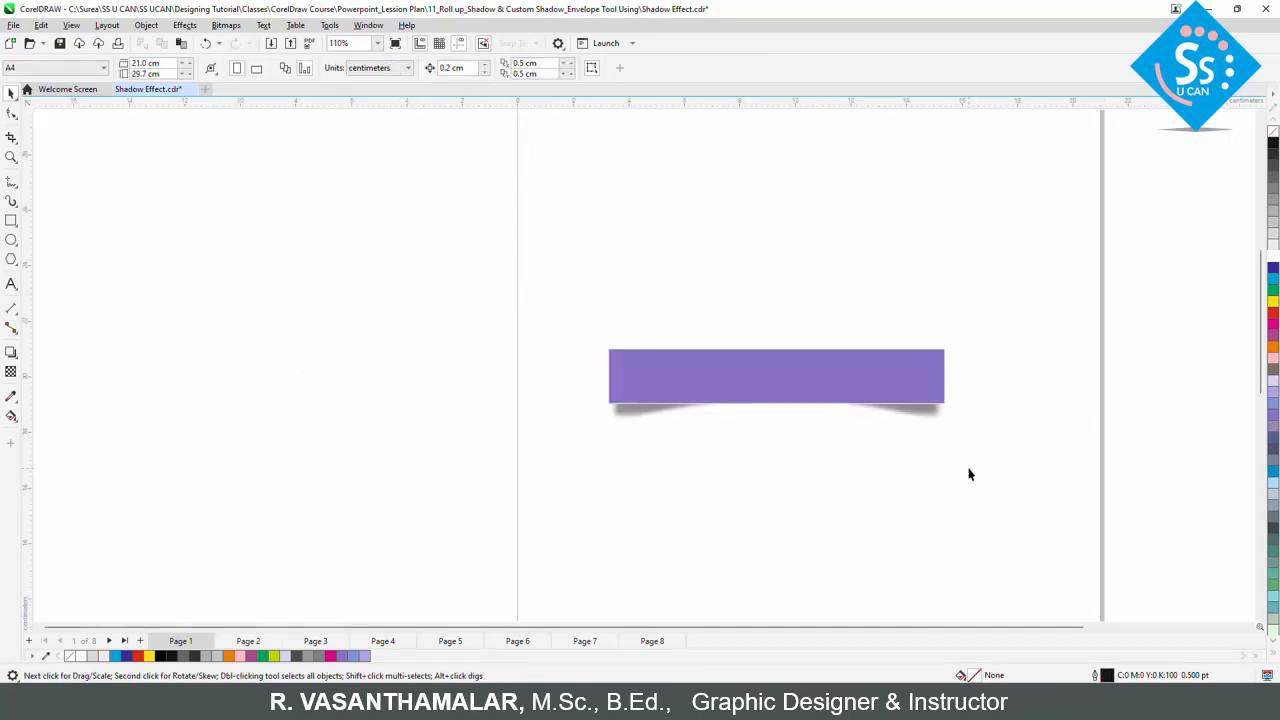
pyautogui.scroll(2, 840, 455)
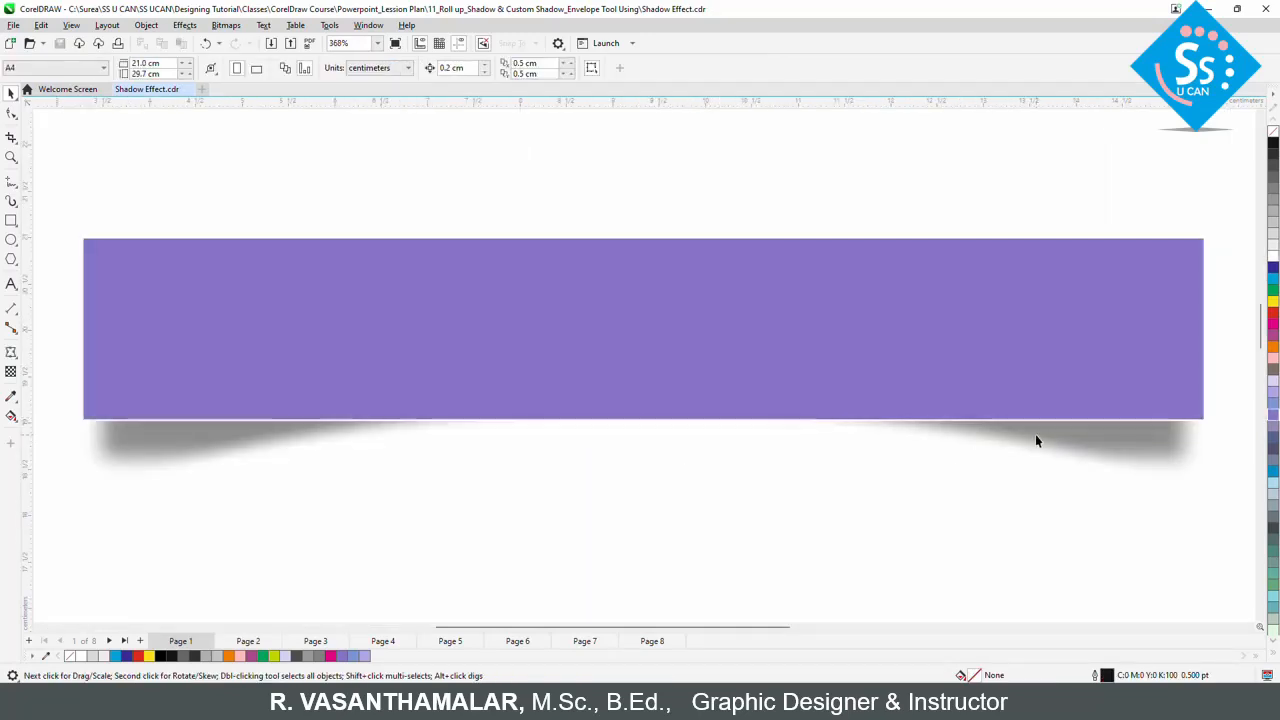
# - Examine the shadow beneath the Fruits Juice title on Page 3 and return to Page 1
pyautogui.click(316, 639)
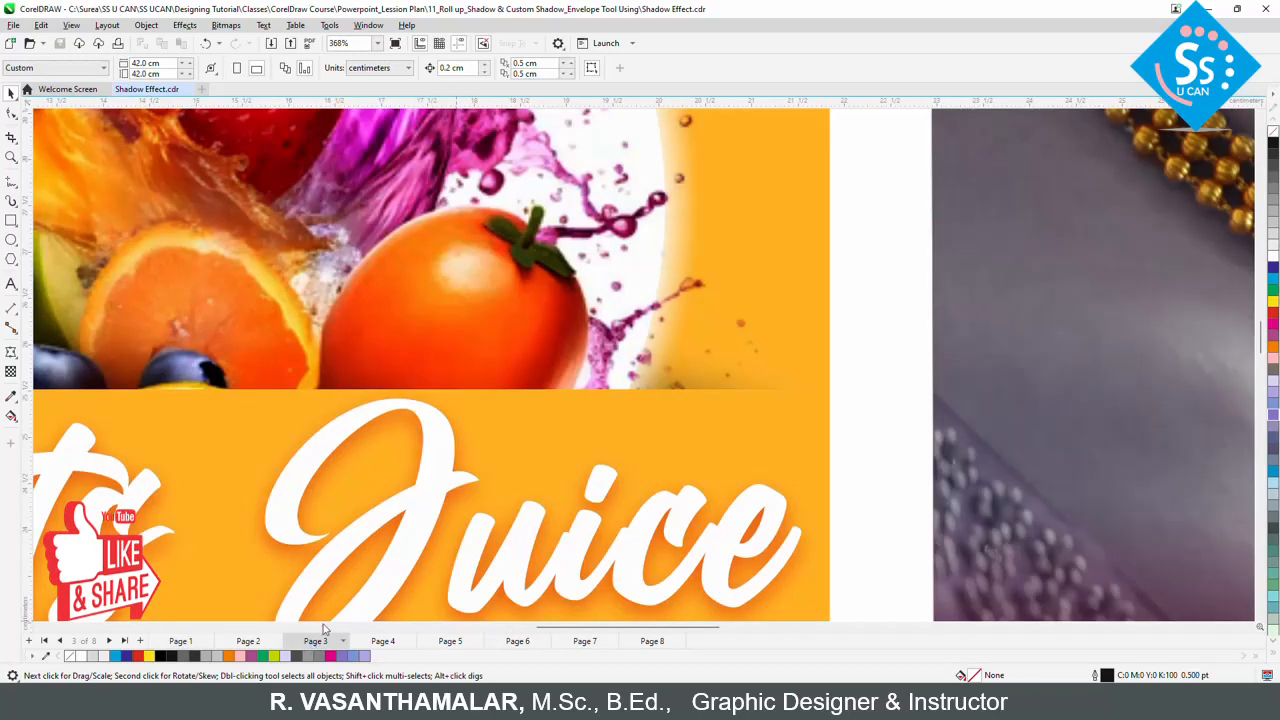
pyautogui.press('F4')
pyautogui.press('F2')
pyautogui.moveTo(422, 280); pyautogui.dragTo(717, 371)
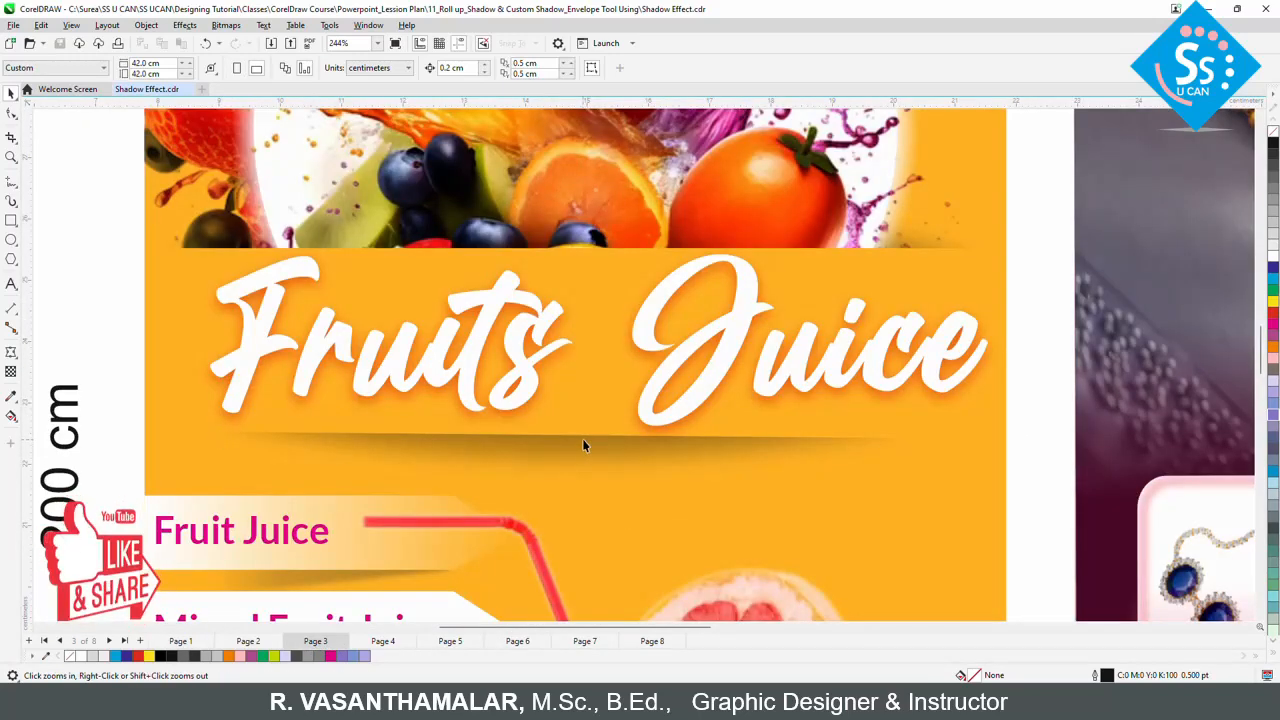
pyautogui.click(189, 641)
pyautogui.press('F4')
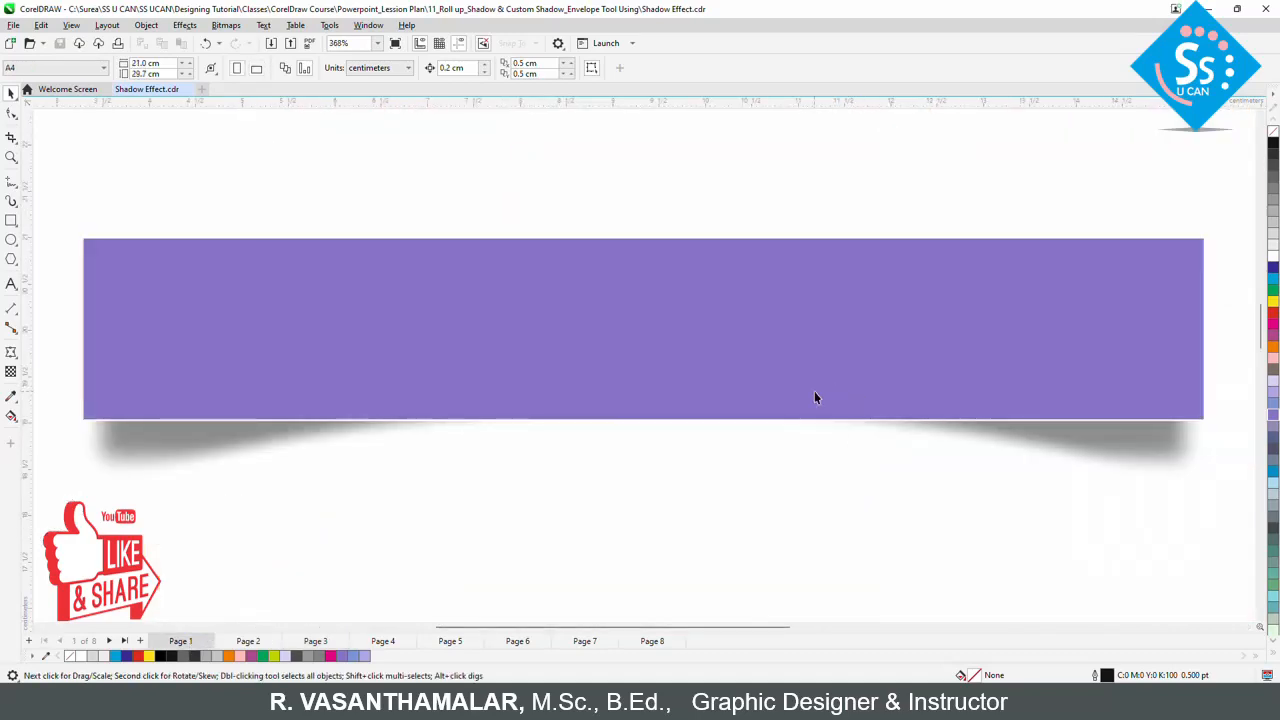
# - Duplicate the purple rectangle together with its shadow directly below the original
pyautogui.scroll(-1, 814, 391)
pyautogui.hotkey('ctrl', 'a')
pyautogui.moveTo(767, 355); pyautogui.dragTo(767, 495)
pyautogui.rightClick(767, 495)
pyautogui.click(1089, 517)
pyautogui.press('F4')
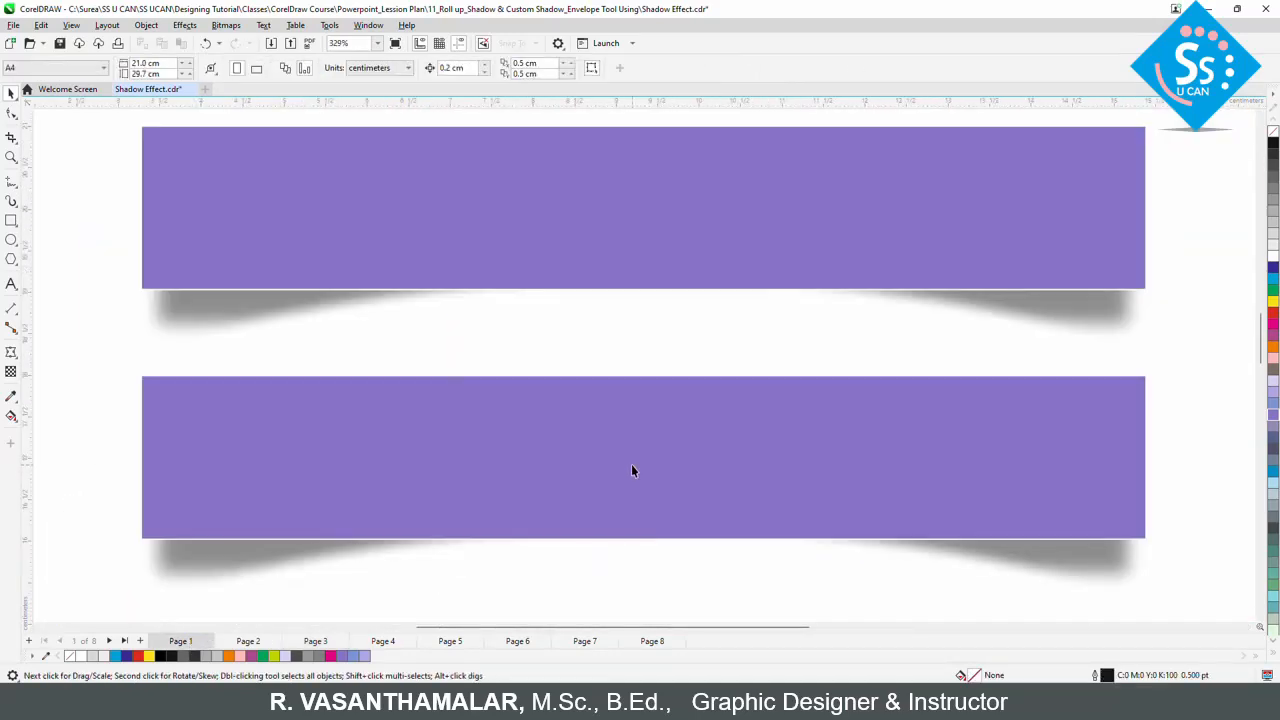
# - Delete the arched shadow from the lower purple rectangle
pyautogui.scroll(-1, 631, 465)
pyautogui.press('F2')
pyautogui.moveTo(373, 381); pyautogui.dragTo(1007, 546)
pyautogui.click(981, 409)
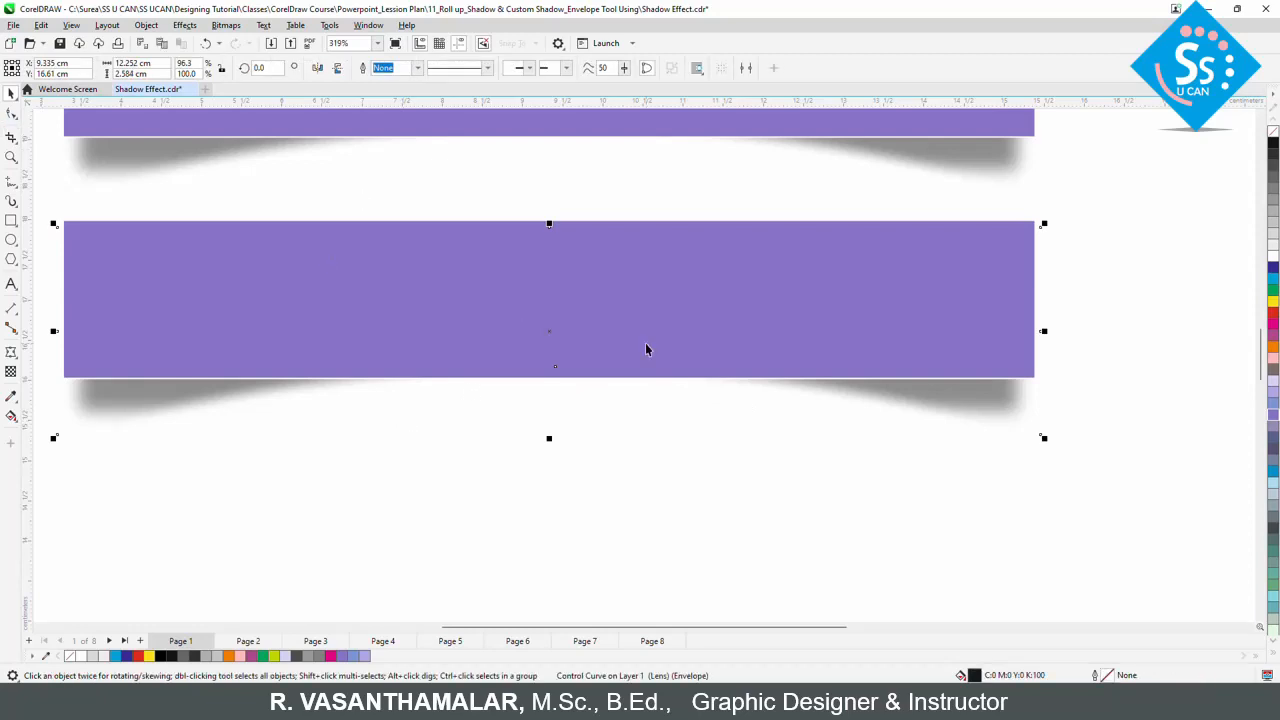
pyautogui.scroll(-2, 552, 365)
pyautogui.moveTo(471, 335); pyautogui.dragTo(935, 533)
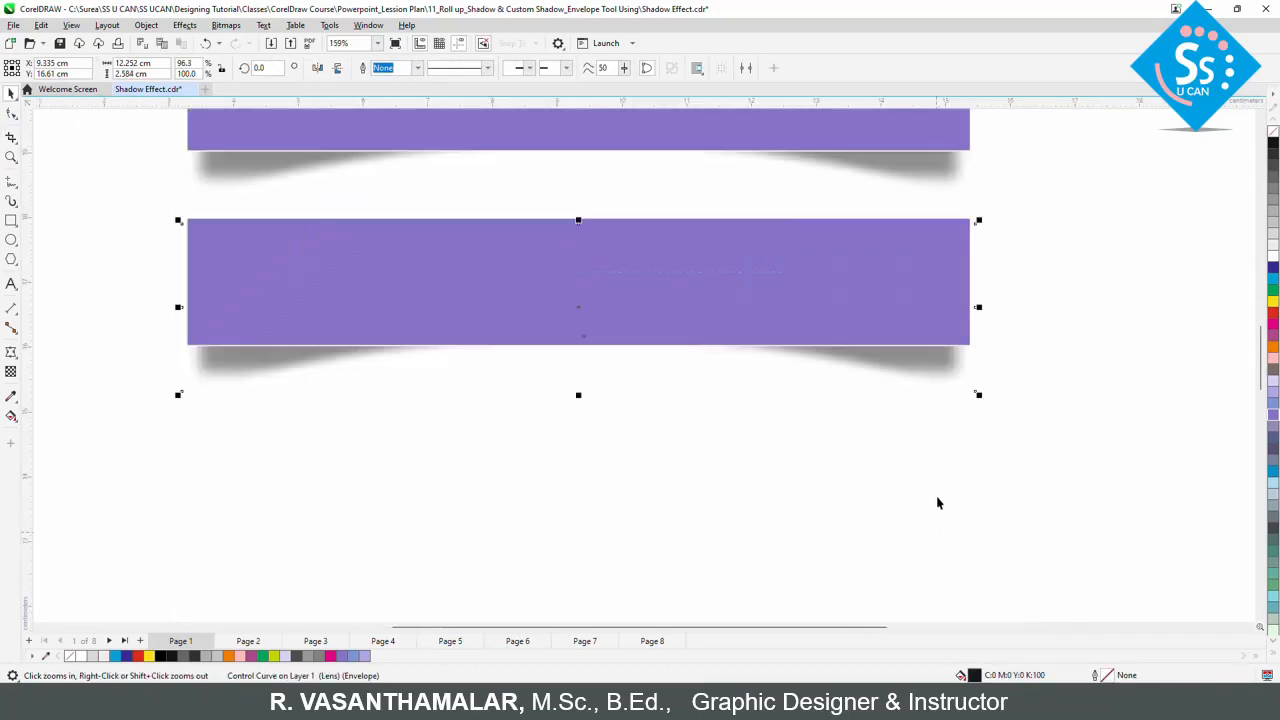
pyautogui.click(954, 380)
pyautogui.click(950, 373)
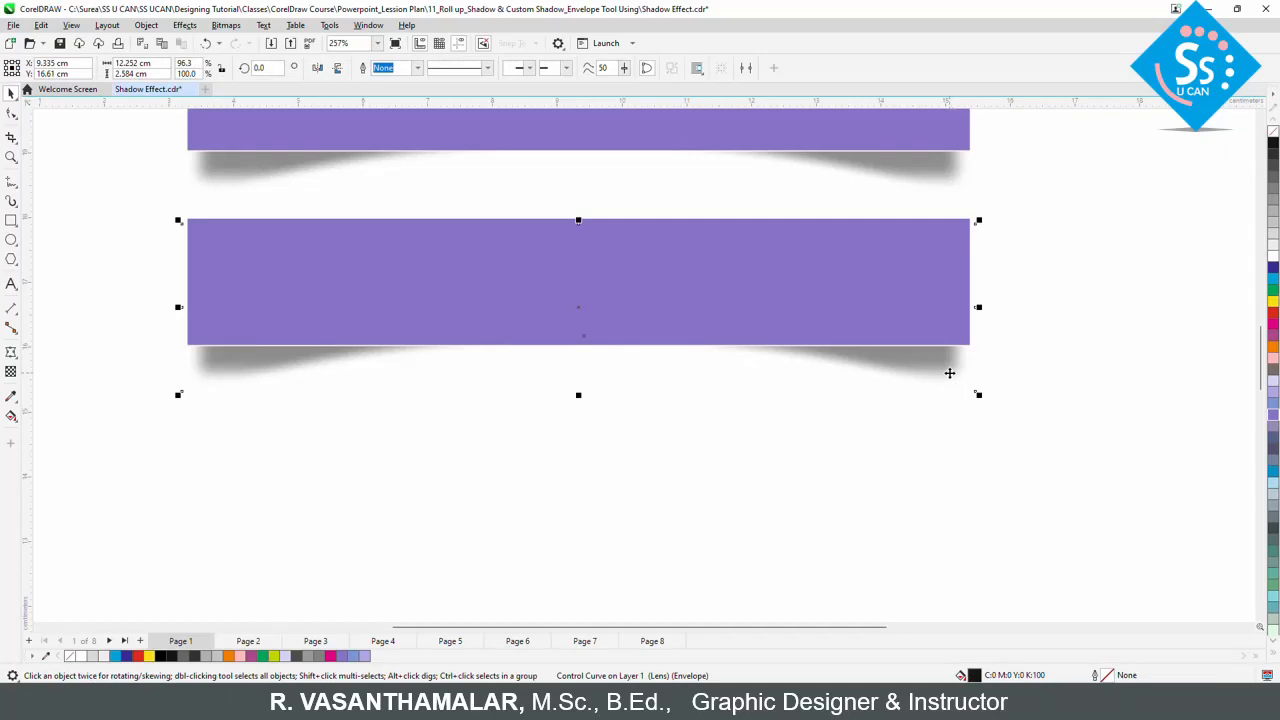
pyautogui.press('Delete')
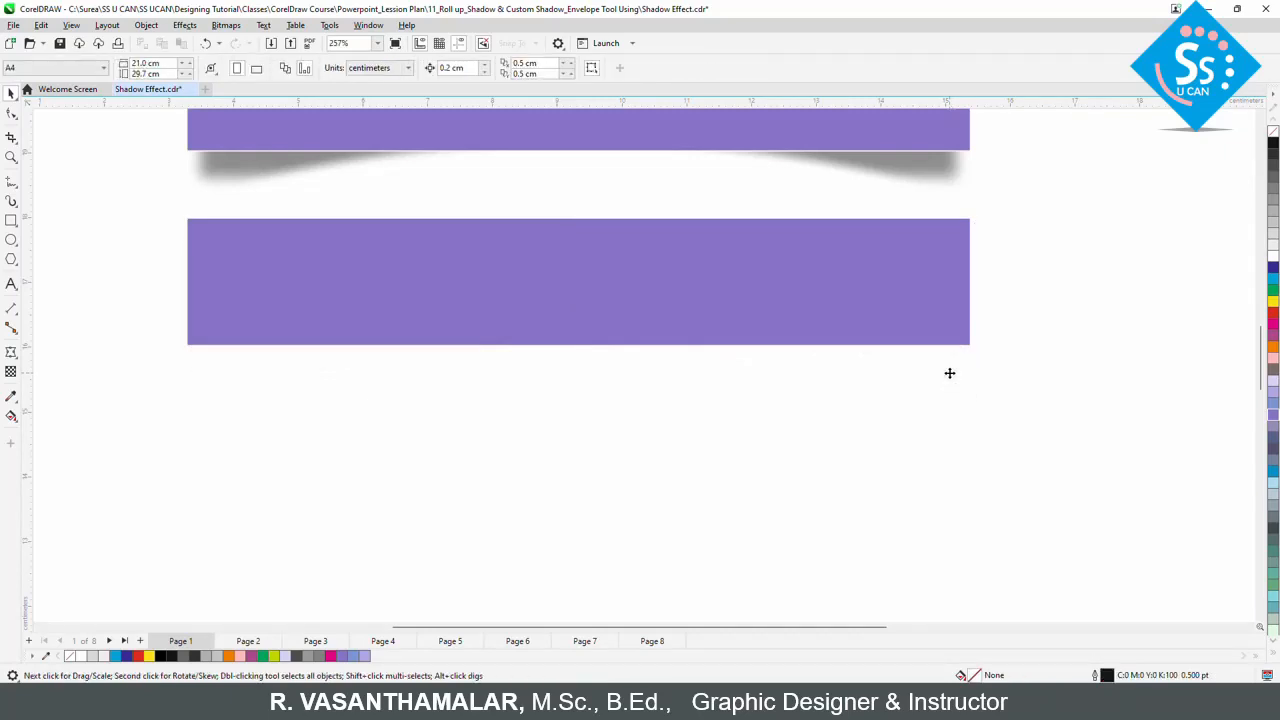
# - Draw a flat ellipse about 6.9 by 2.2 cm below the lower rectangle, fill it black and remove its outline
pyautogui.click(10, 241)
pyautogui.moveTo(372, 376)
pyautogui.mouseDown()
pyautogui.moveTo(762, 512)
pyautogui.moveTo(823, 516)
pyautogui.mouseUp()
pyautogui.press('space')
pyautogui.press('F3')
pyautogui.press('F2')
pyautogui.moveTo(364, 297); pyautogui.dragTo(992, 559)
pyautogui.click(1274, 145)
pyautogui.rightClick(1273, 131)
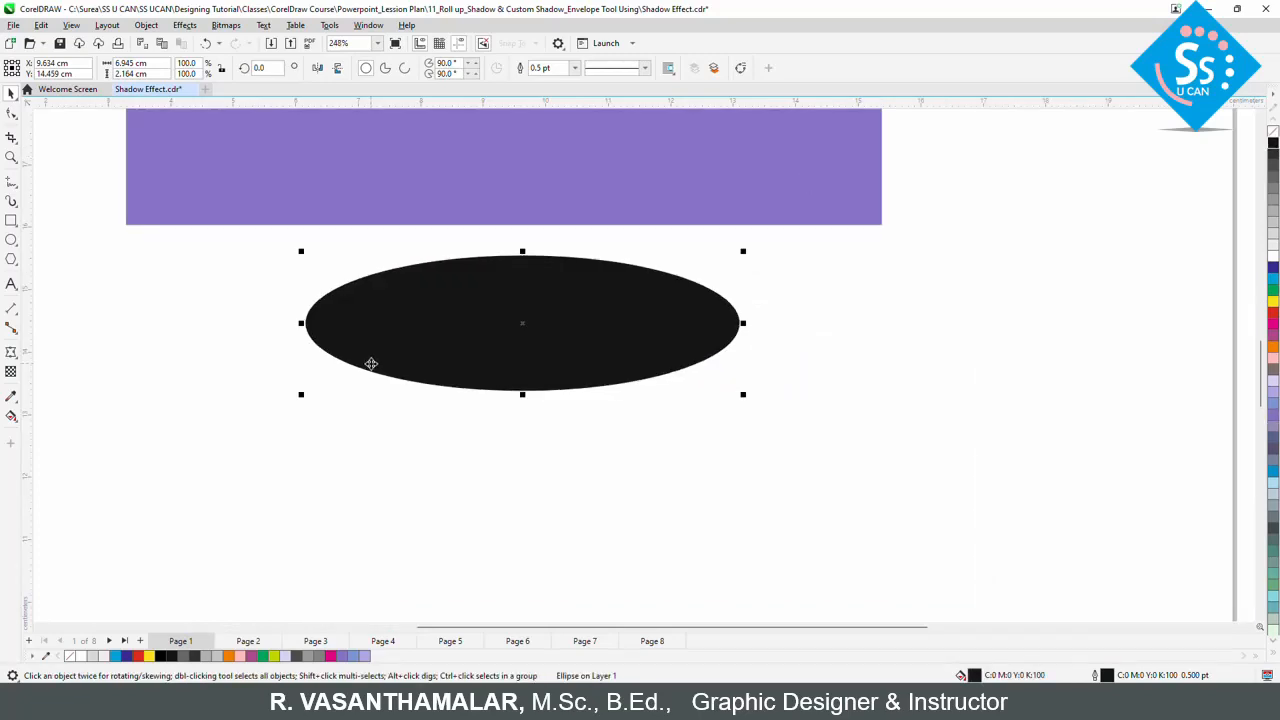
# - Apply a linear transparency to the black ellipse, fading from opaque at the left to clear at the right
pyautogui.click(10, 373)
pyautogui.moveTo(273, 321); pyautogui.dragTo(641, 326)
pyautogui.press('space')
pyautogui.moveTo(555, 298); pyautogui.dragTo(563, 459)
pyautogui.hotkey('ctrl', 'z')
# - Duplicate the faded ellipse directly below and change the copy's transparency to fade from opaque bottom to clear top
pyautogui.scroll(-1, 600, 452)
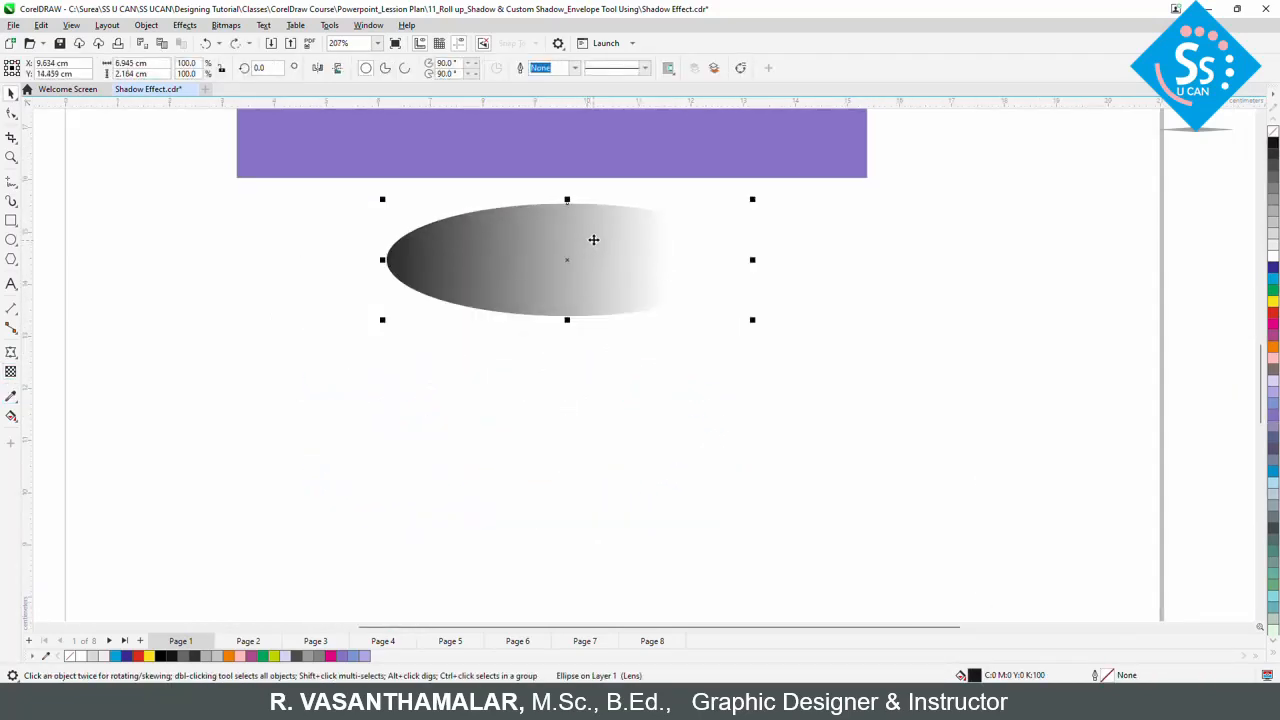
pyautogui.moveTo(593, 240); pyautogui.dragTo(605, 376)
pyautogui.press('space')
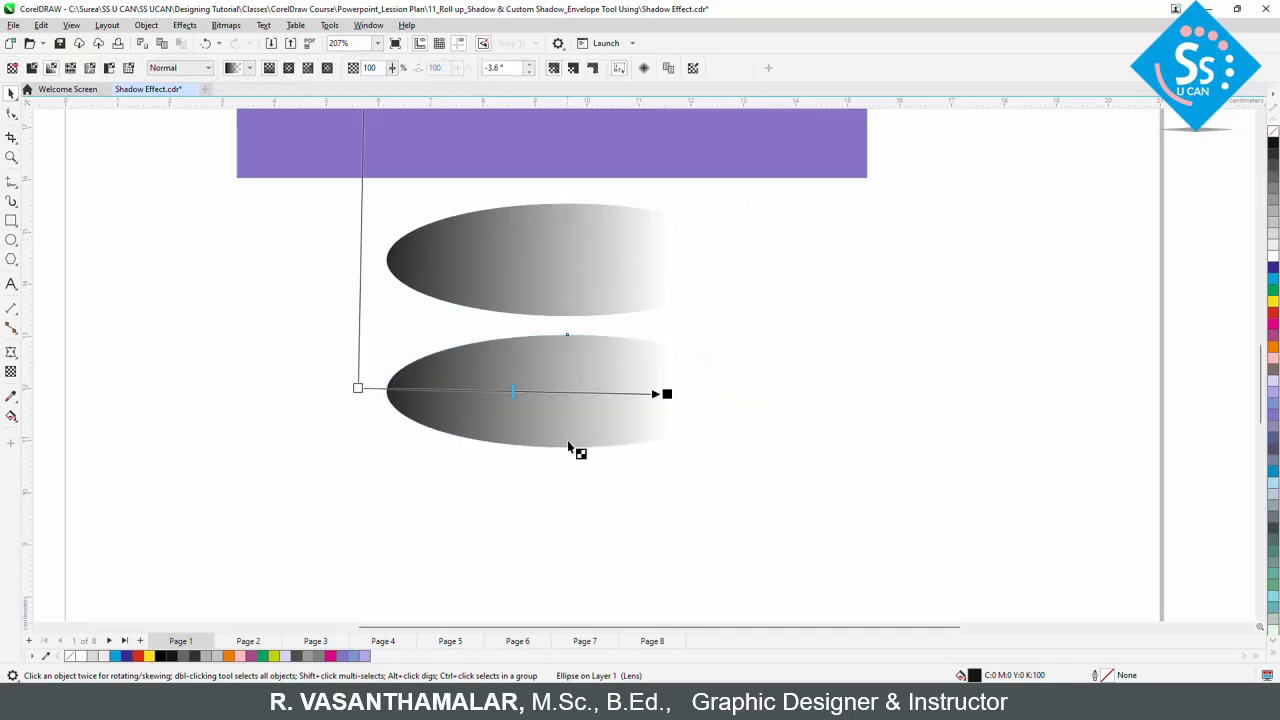
pyautogui.moveTo(568, 451); pyautogui.dragTo(580, 351)
pyautogui.press('space')
# - Duplicate the vertically faded ellipse below itself and add a smaller copy inside it, aligned to its bottom edge
pyautogui.moveTo(611, 398); pyautogui.dragTo(611, 533)
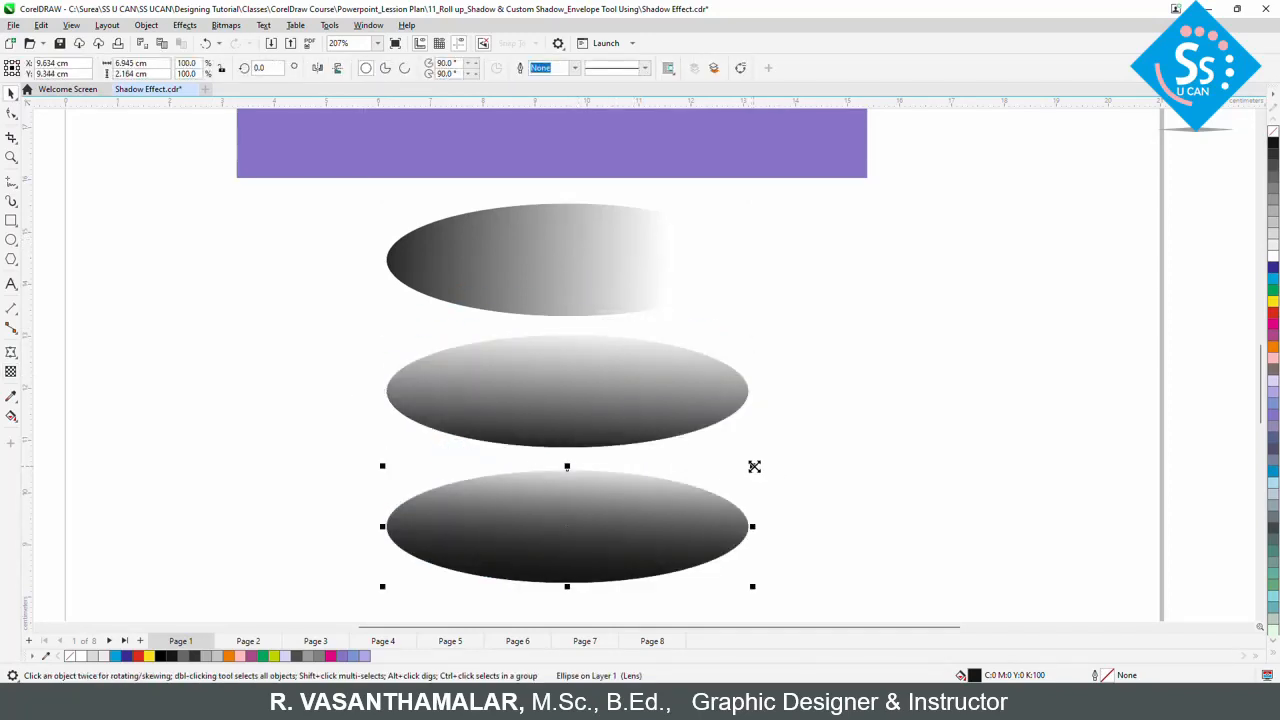
pyautogui.moveTo(754, 466); pyautogui.dragTo(657, 498)
pyautogui.keyDown('shift'); pyautogui.click(694, 520); pyautogui.keyUp('shift')
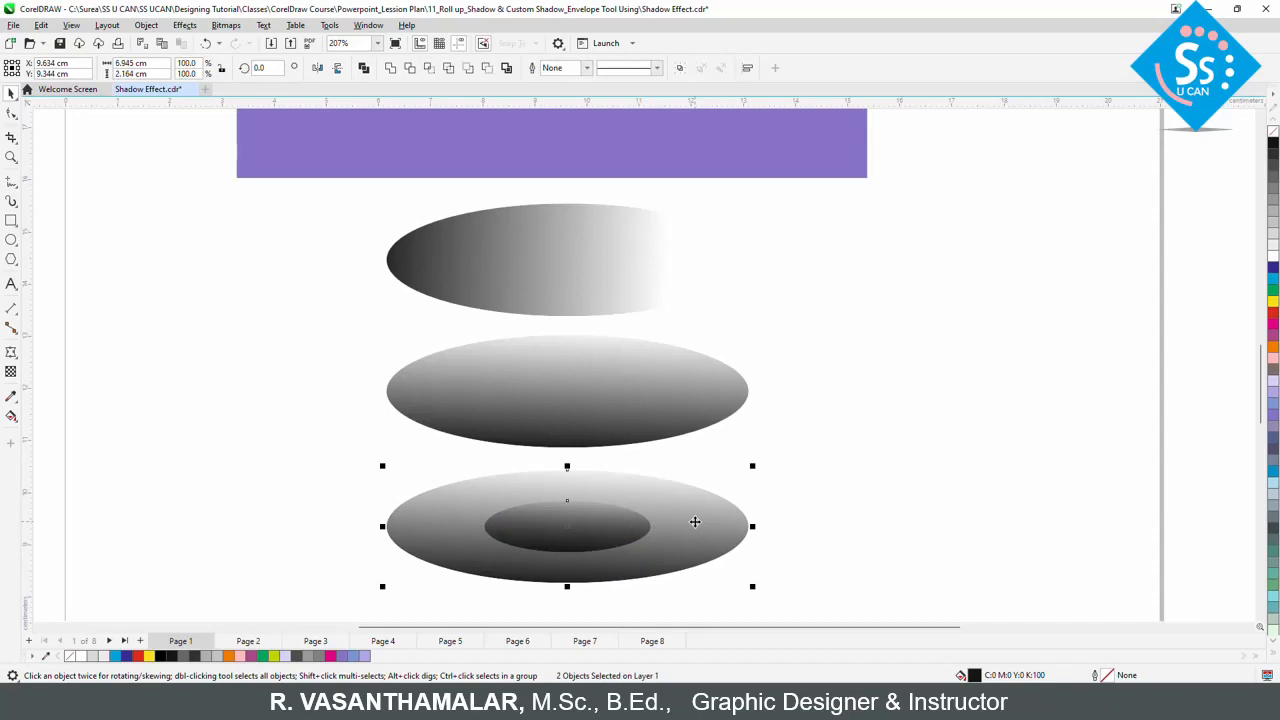
pyautogui.press('b')
# - Resize the small inner ellipse to about 2.1 cm wide and 1.5 cm high, keeping it at the bottom centre
pyautogui.click(860, 534)
pyautogui.click(563, 557)
pyautogui.moveTo(663, 557); pyautogui.dragTo(567, 500)
pyautogui.scroll(-1, 705, 525)
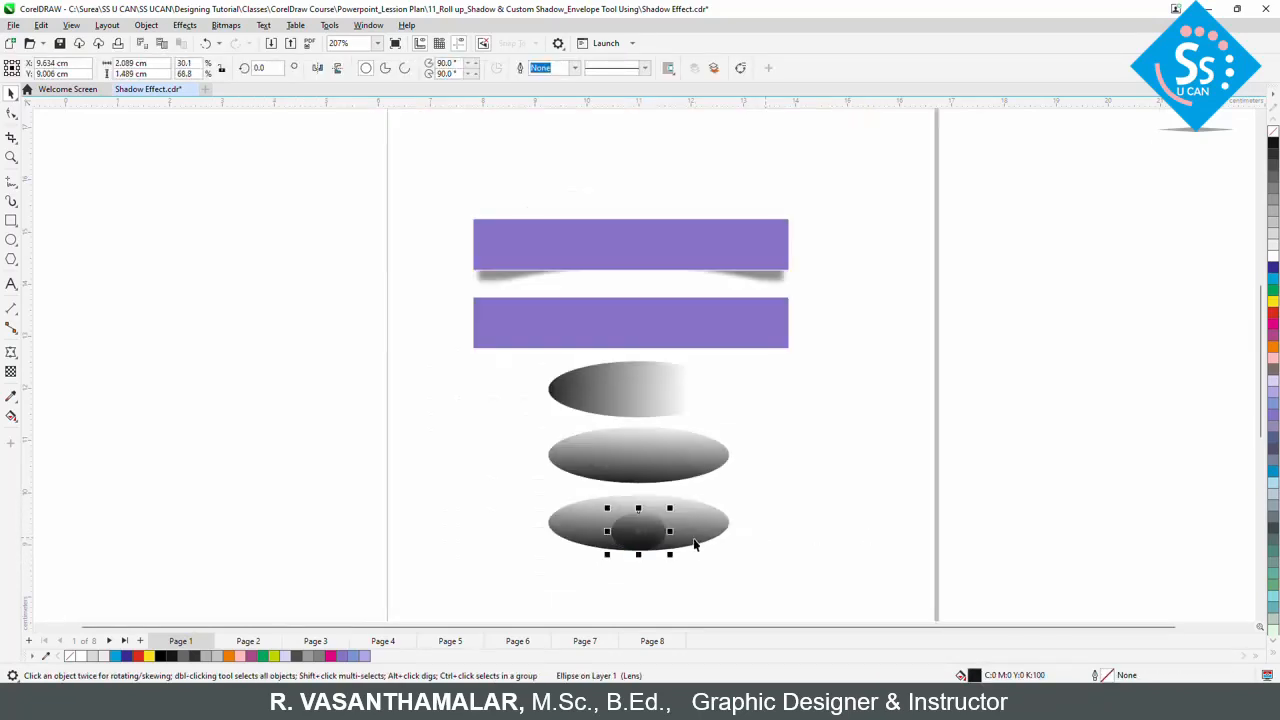
# - Duplicate the horizontally faded ellipse below the others and add a smaller, vertically centred copy at its dark left end
pyautogui.press('F2')
pyautogui.moveTo(440, 222); pyautogui.dragTo(900, 668)
pyautogui.moveTo(610, 299); pyautogui.dragTo(611, 534)
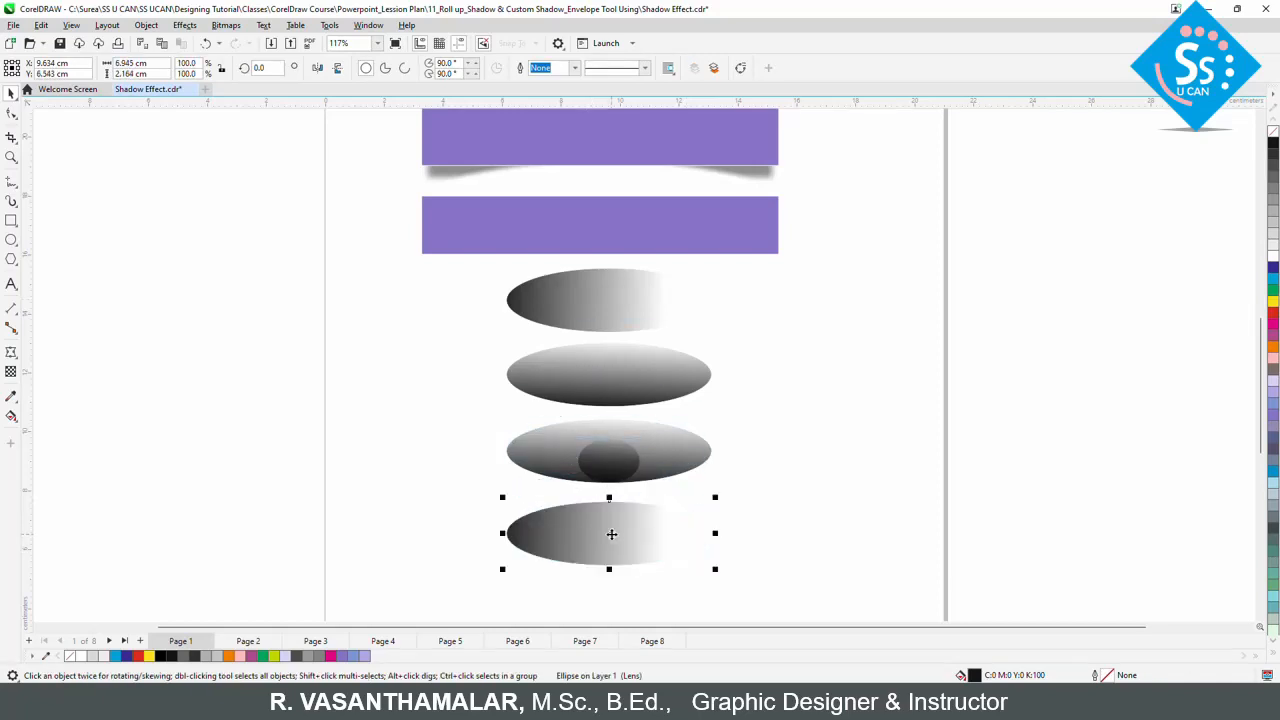
pyautogui.press('+')
pyautogui.moveTo(715, 497); pyautogui.dragTo(582, 540)
pyautogui.keyDown('shift'); pyautogui.click(580, 526); pyautogui.keyUp('shift')
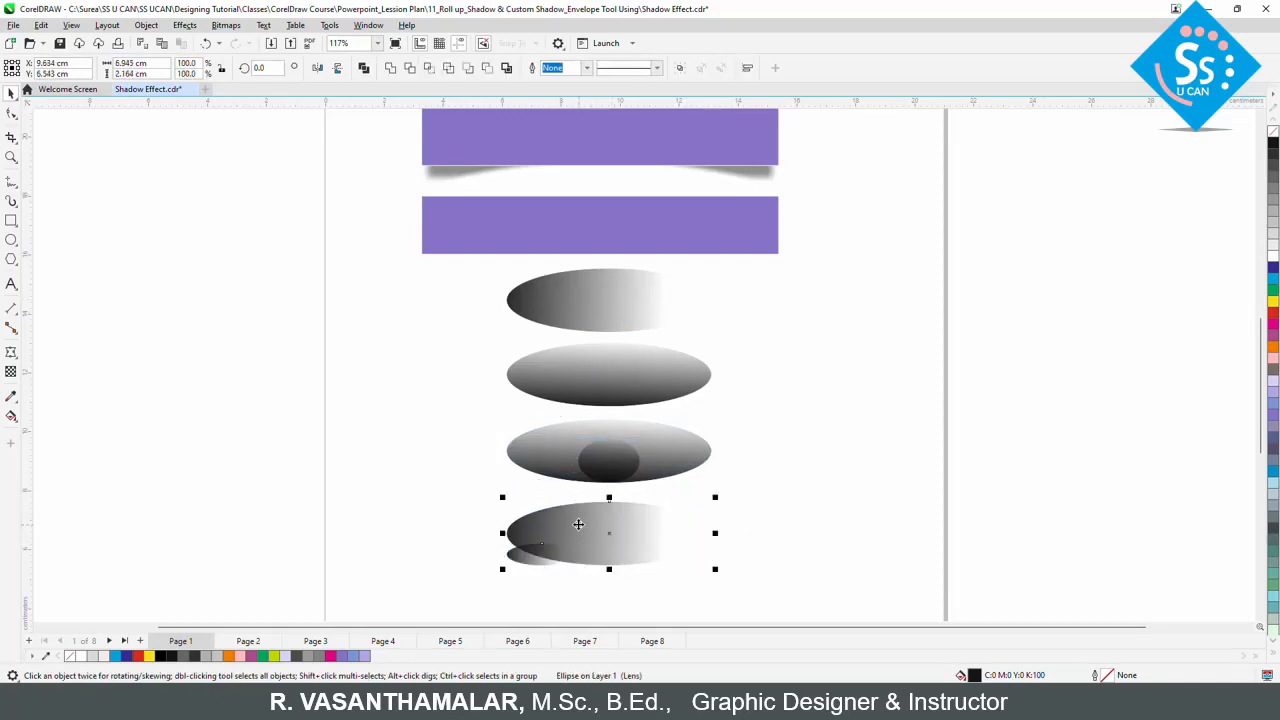
pyautogui.press('e')
pyautogui.click(603, 587)
# - Select all the faded ellipses and apply a Gaussian Blur to soften their edges
pyautogui.press('F2')
pyautogui.moveTo(425, 470); pyautogui.dragTo(806, 646)
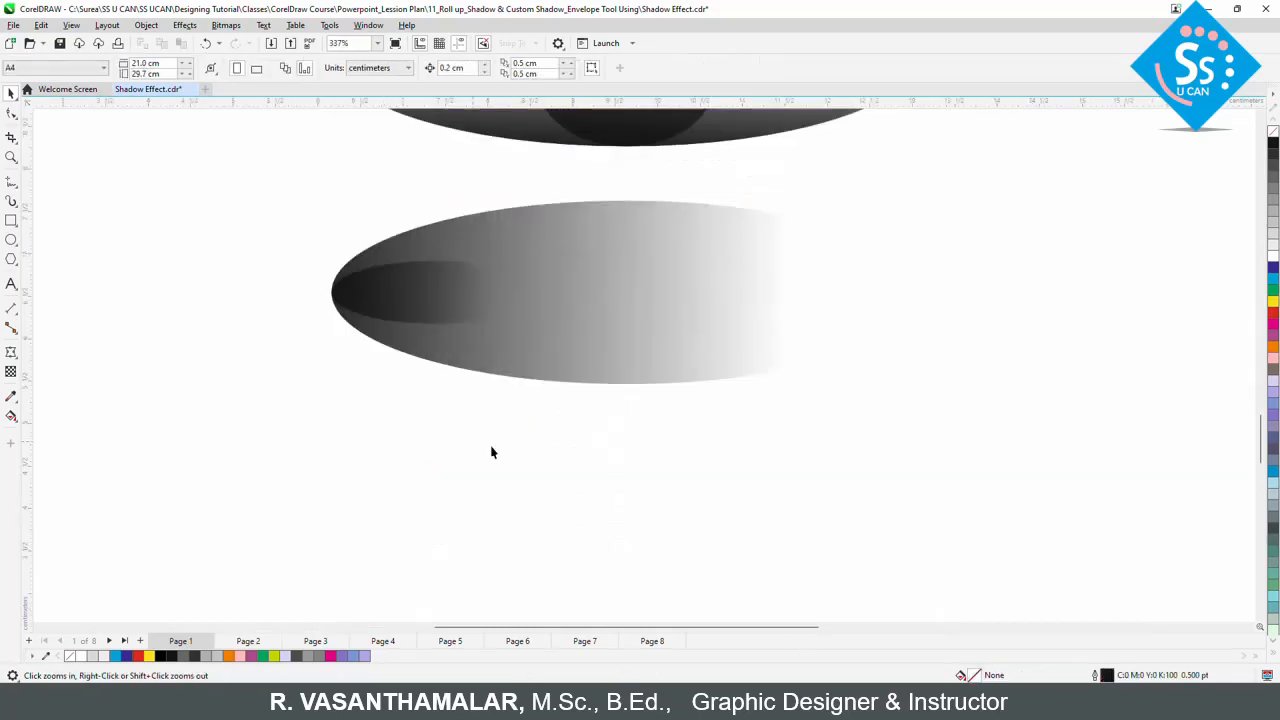
pyautogui.click(427, 299)
pyautogui.click(706, 474)
pyautogui.press('F4')
pyautogui.moveTo(891, 626); pyautogui.dragTo(891, 626)
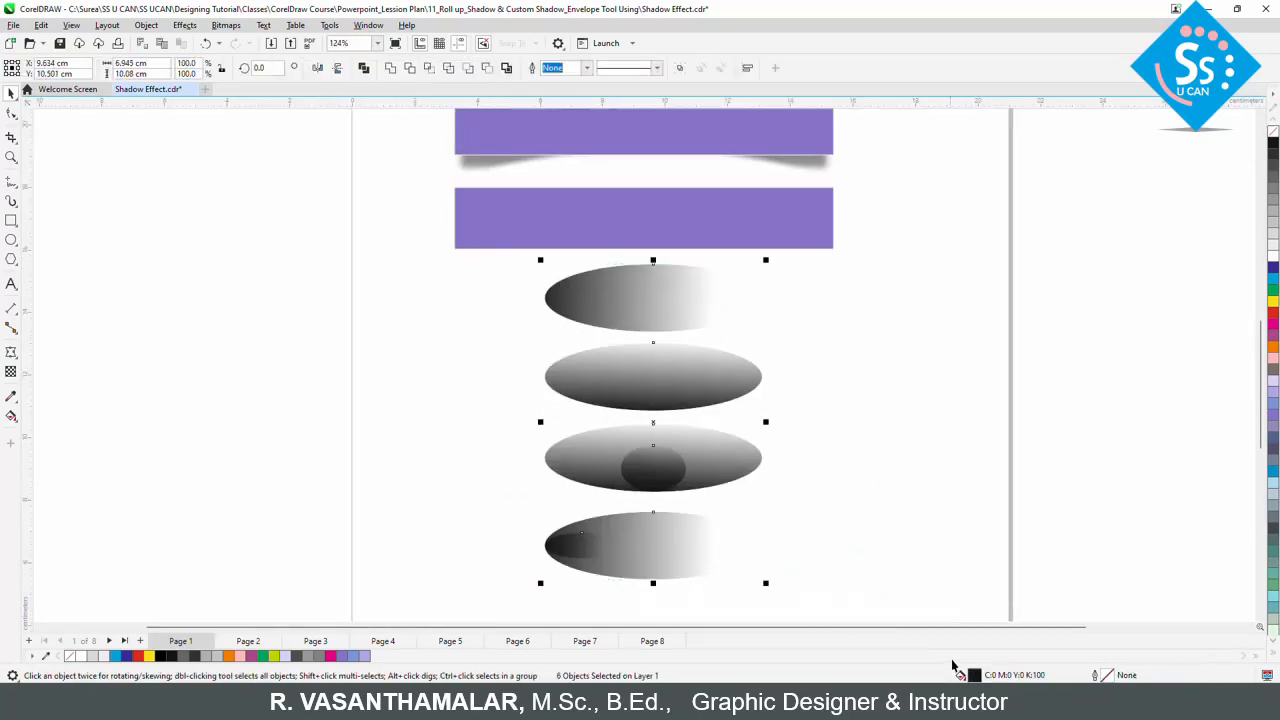
pyautogui.click(184, 25)
pyautogui.moveTo(200, 106)
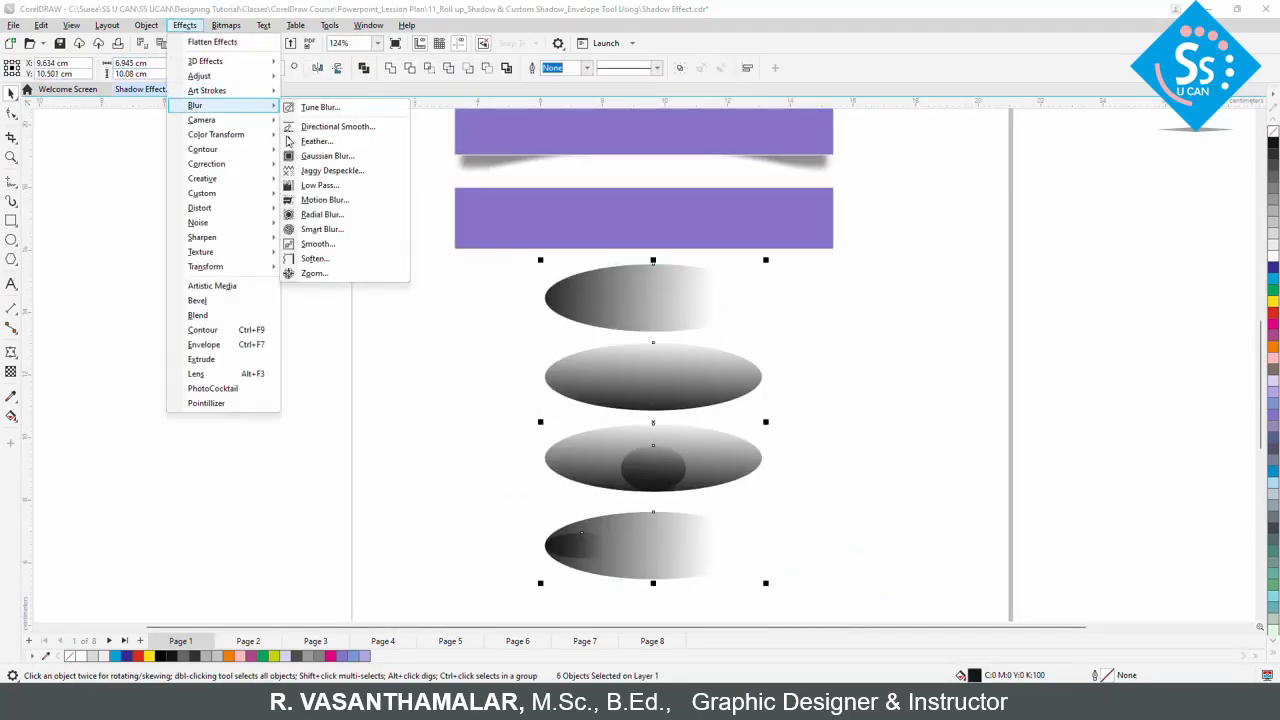
pyautogui.click(322, 158)
pyautogui.moveTo(675, 300); pyautogui.dragTo(936, 291)
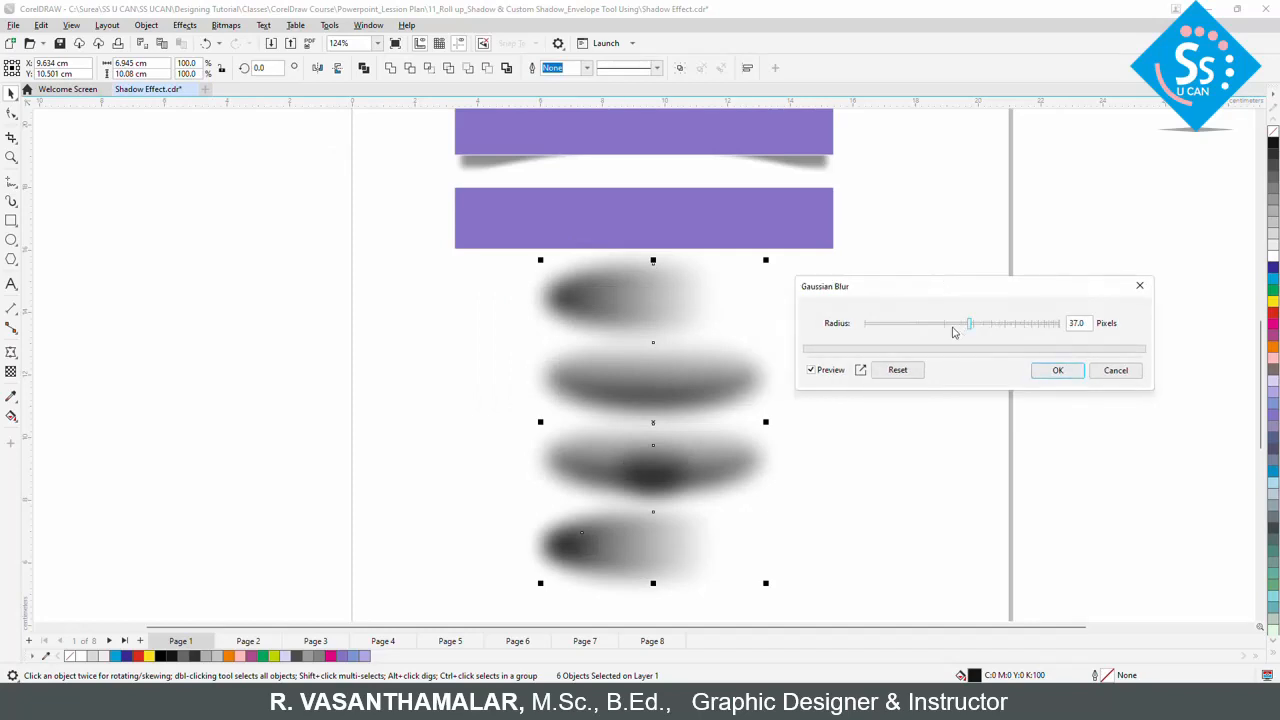
pyautogui.click(950, 326)
pyautogui.click(1045, 370)
# - Move the uppermost blurred ellipse onto the lower purple rectangle's bottom edge and send it behind the rectangle
pyautogui.click(905, 322)
pyautogui.click(619, 315)
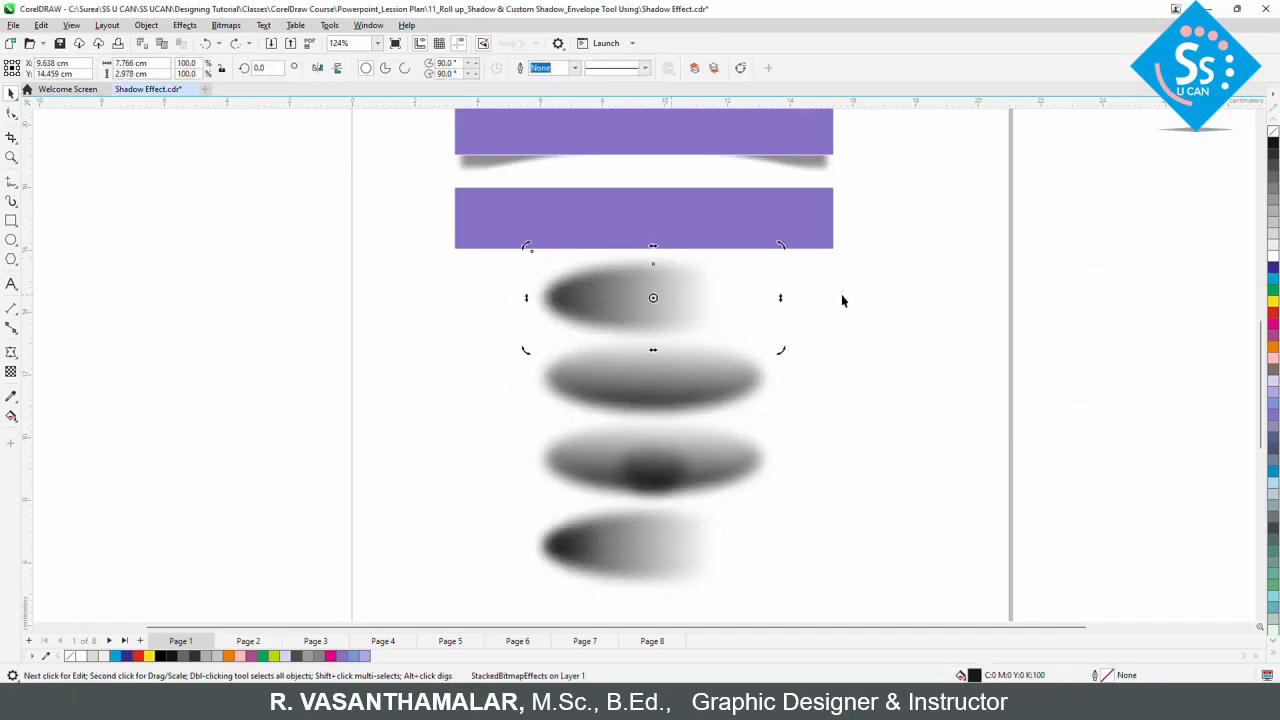
pyautogui.click(841, 294)
pyautogui.moveTo(648, 299); pyautogui.dragTo(635, 251)
pyautogui.hotkey('shift', 'pagedown')
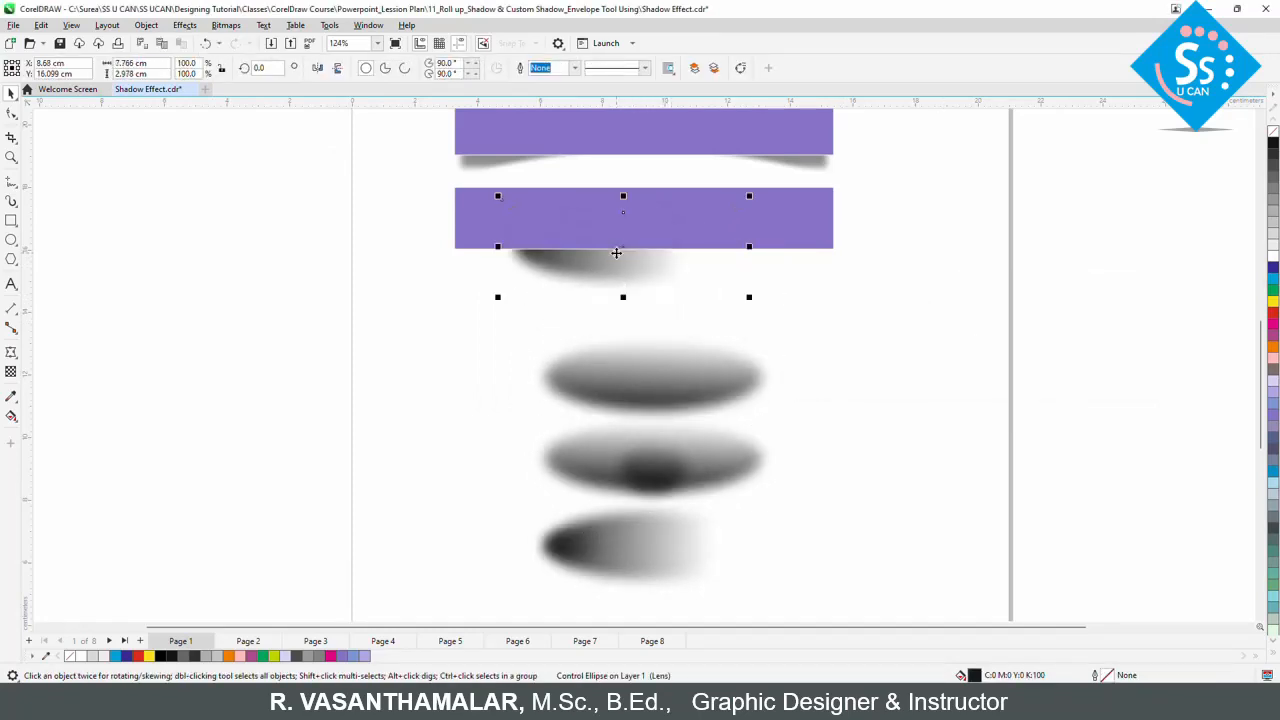
# - Duplicate the lower purple rectangle downward over the blurred ellipses below it, keeping only each ellipse's lower part exposed
pyautogui.press('Up')
pyautogui.moveTo(714, 222); pyautogui.dragTo(689, 321)
pyautogui.rightClick(714, 349)
pyautogui.hotkey('ctrl', 'r')
pyautogui.click(689, 396)
pyautogui.keyDown('shift'); pyautogui.click(689, 352); pyautogui.keyUp('shift')
pyautogui.moveTo(690, 480); pyautogui.dragTo(700, 454)
pyautogui.click(655, 598)
# - Place a purple rectangle copy over the bottom blurred ellipse and nudge it down to leave only the ellipse's lower part exposed
pyautogui.click(651, 567)
pyautogui.scroll(-1, 776, 539)
pyautogui.press('F2')
pyautogui.moveTo(560, 455); pyautogui.dragTo(900, 598)
pyautogui.hotkey('ctrl', 'shift', 'z')
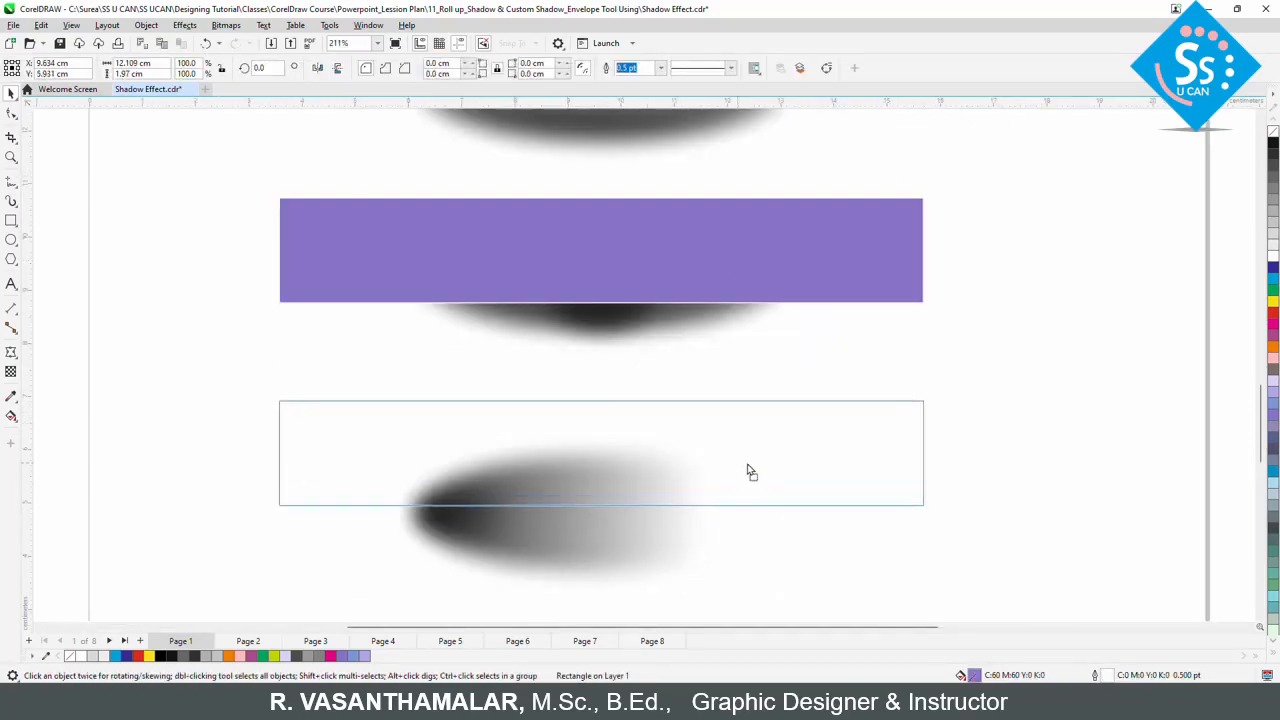
pyautogui.press('Down')
pyautogui.press('Down')
pyautogui.press('Down')
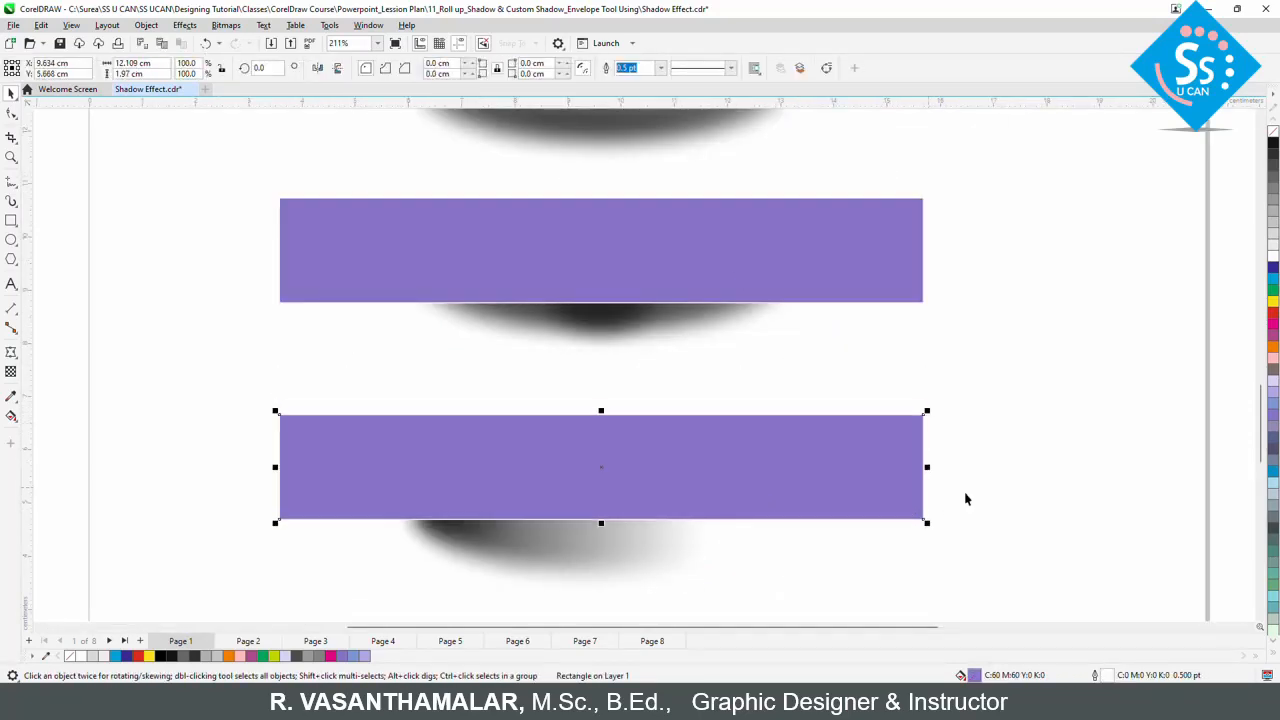
pyautogui.click(966, 403)
pyautogui.press('F3')
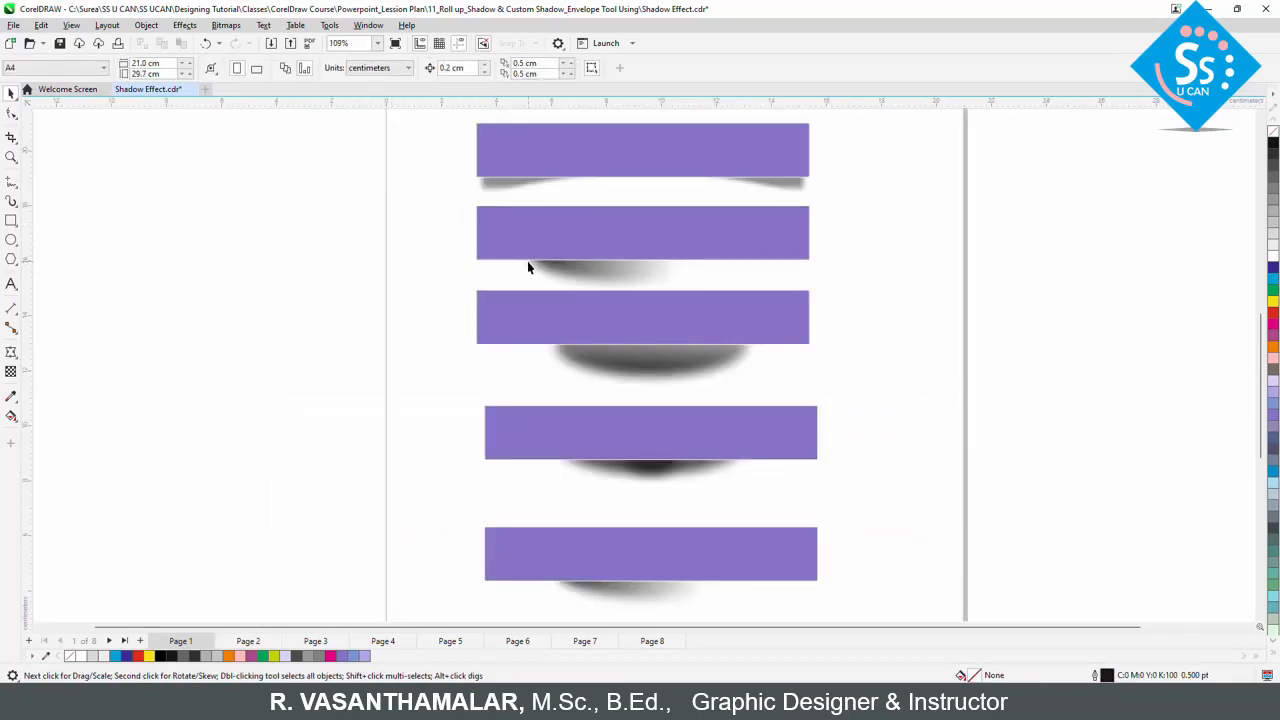
# - Nudge the blurred ellipse under the third rectangle upward and centre it horizontally with that rectangle
pyautogui.click(658, 371)
pyautogui.press('Up')
pyautogui.press('Up')
pyautogui.keyDown('shift'); pyautogui.click(726, 333); pyautogui.keyUp('shift')
pyautogui.press('c')
pyautogui.click(136, 228)
# - Add a page-sized rectangle behind the artwork and fill it with the banners' purple, C60 M60 Y0 K0
pyautogui.click(10, 222)
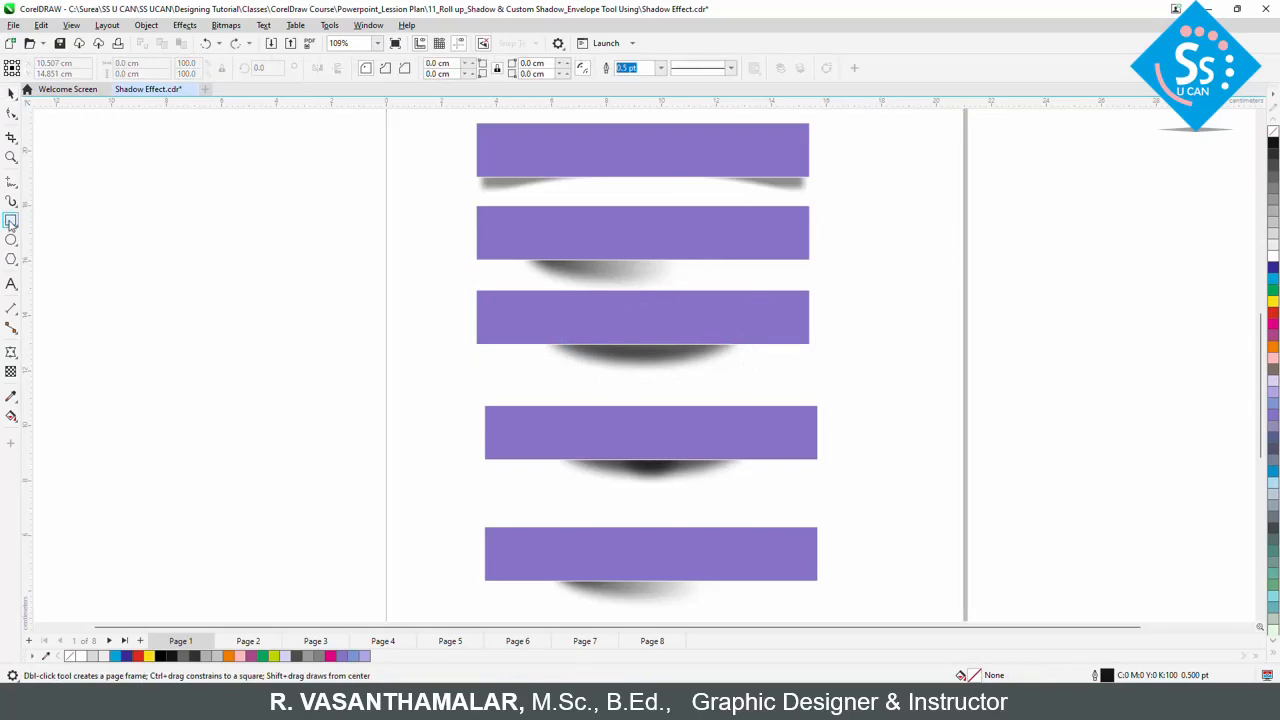
pyautogui.doubleClick(10, 220)
pyautogui.press('space')
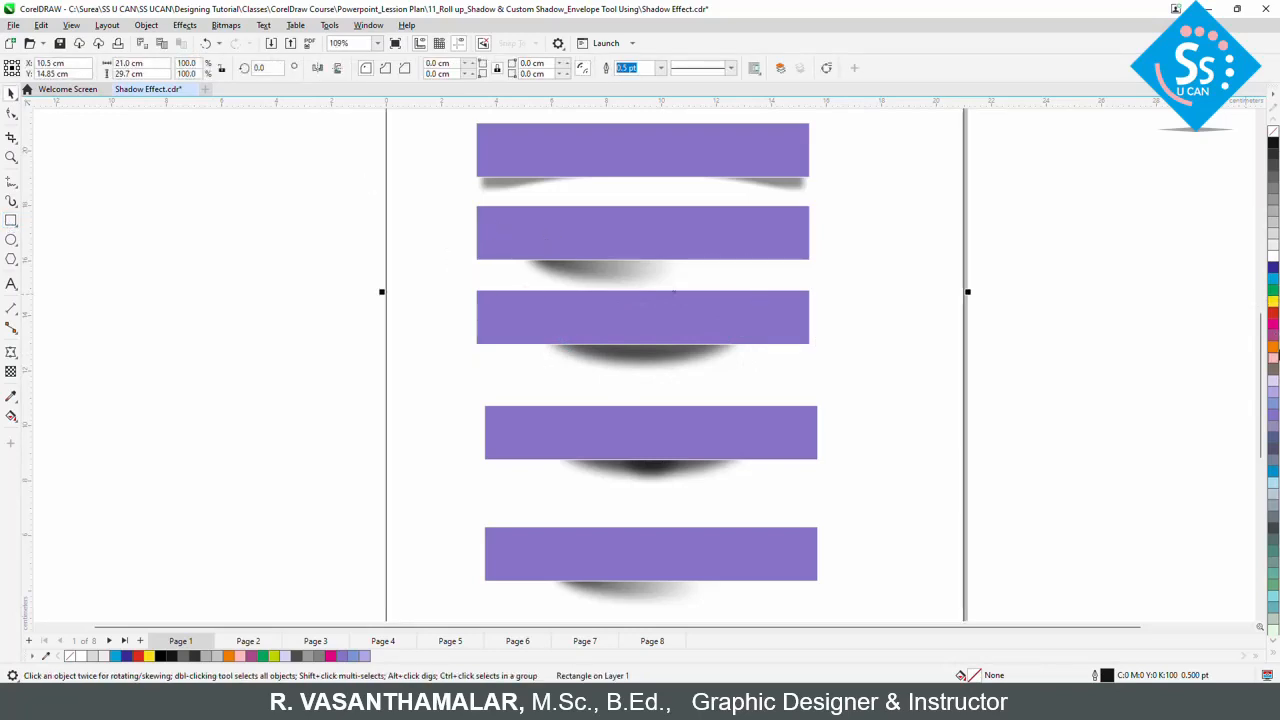
pyautogui.click(1274, 419)
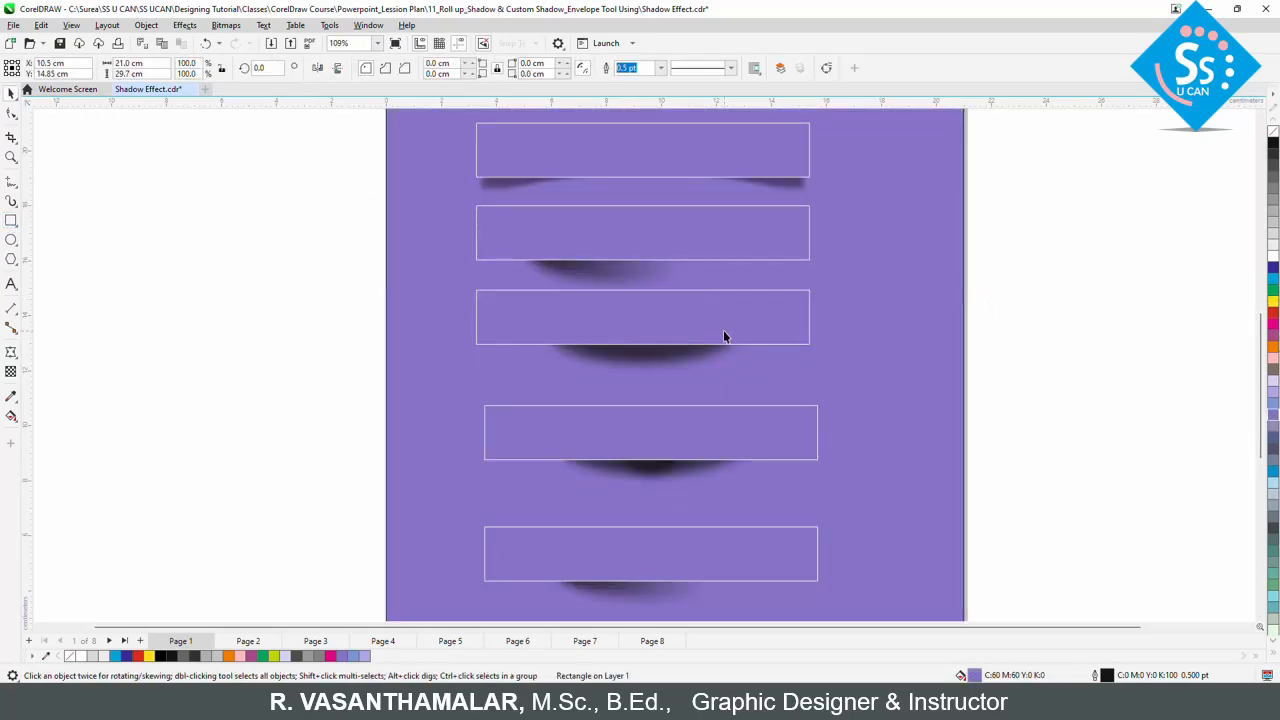
# - Select all five purple banner rectangles and remove their outlines
pyautogui.click(762, 158)
pyautogui.keyDown('shift'); pyautogui.click(768, 236); pyautogui.keyUp('shift')
pyautogui.keyDown('shift'); pyautogui.click(772, 314); pyautogui.keyUp('shift')
pyautogui.keyDown('shift'); pyautogui.click(777, 425); pyautogui.keyUp('shift')
pyautogui.keyDown('shift'); pyautogui.click(757, 545); pyautogui.keyUp('shift')
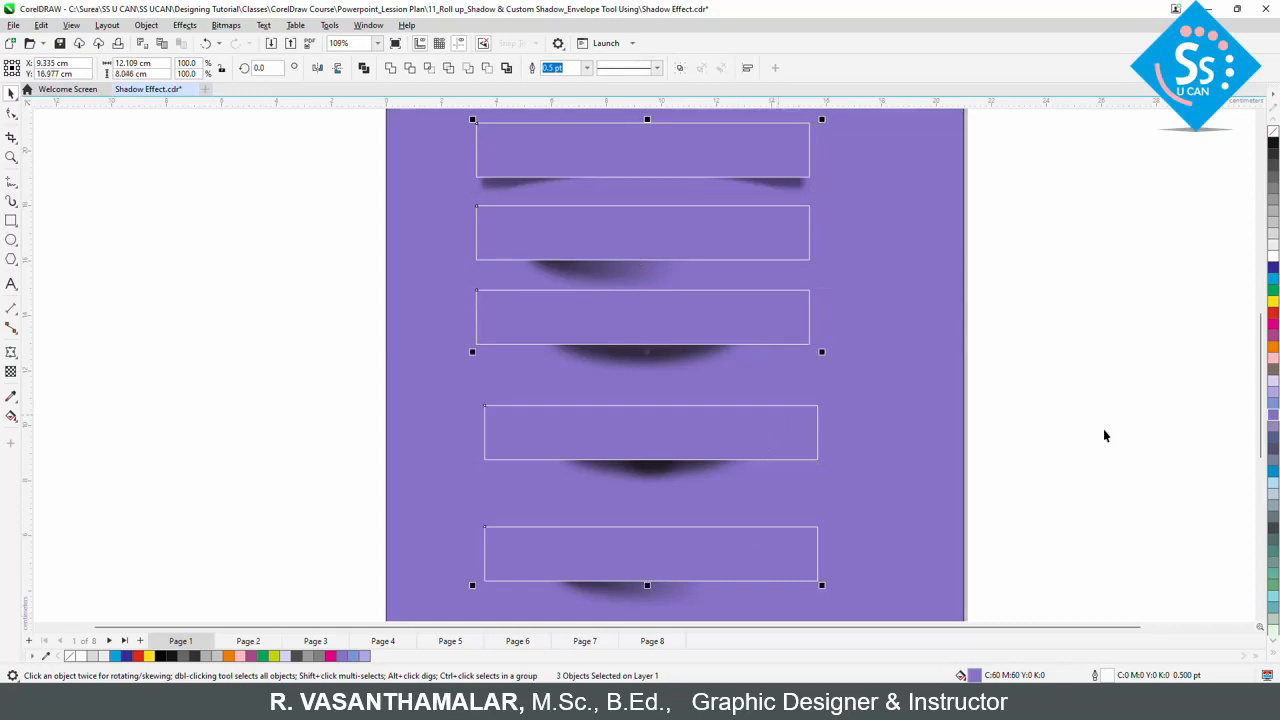
pyautogui.rightClick(1274, 134)
pyautogui.click(1089, 313)
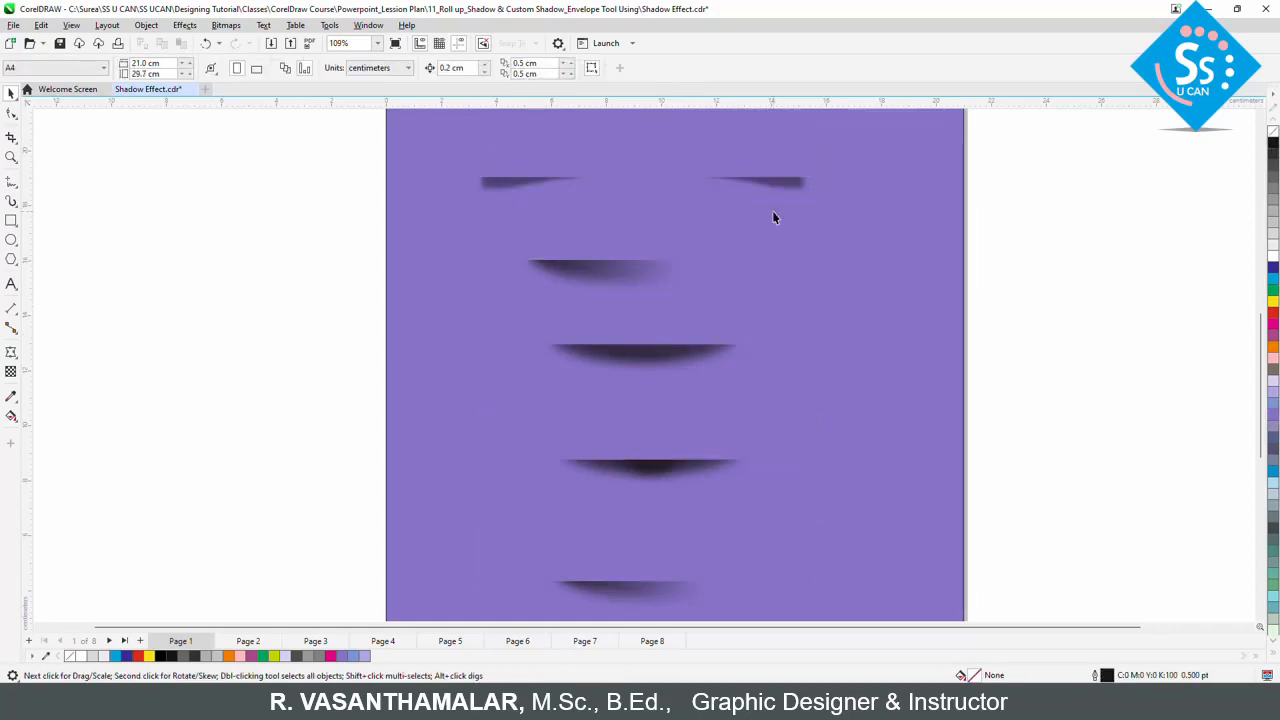
# - Duplicate the whole design beside the page and recolour the original's background and five banners pink
pyautogui.hotkey('ctrl', 'a')
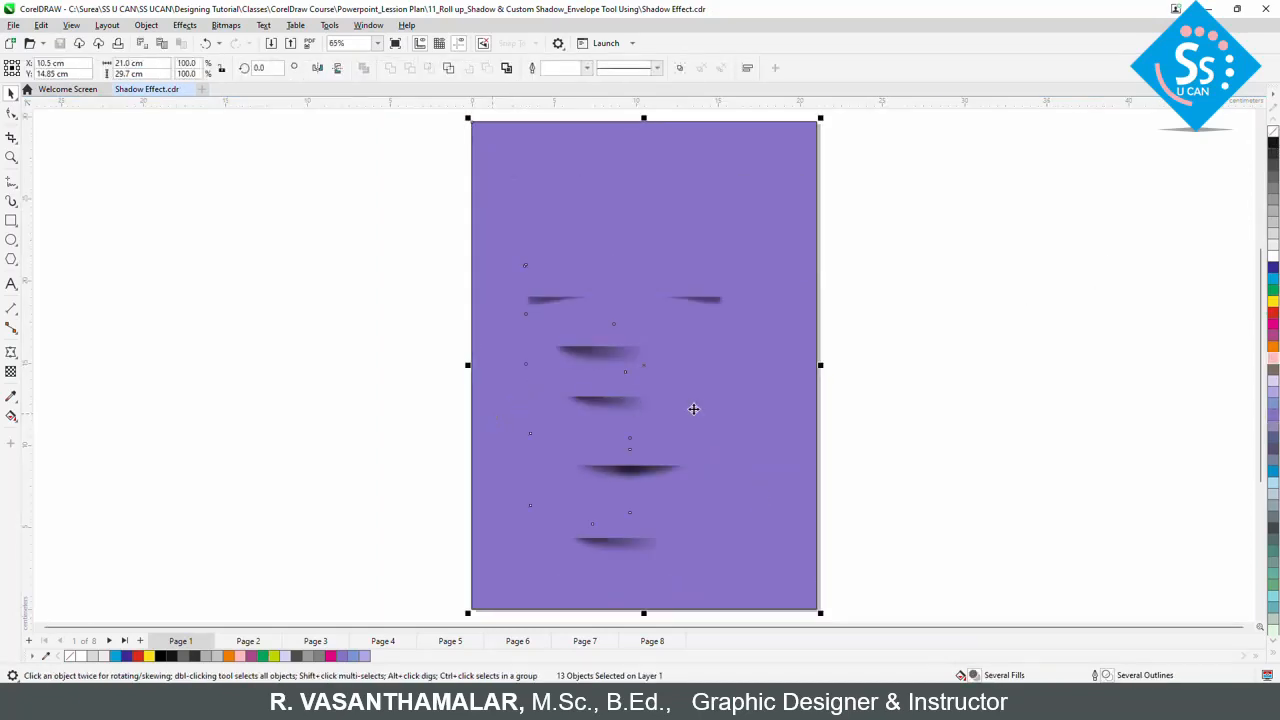
pyautogui.moveTo(693, 408); pyautogui.dragTo(1045, 408)
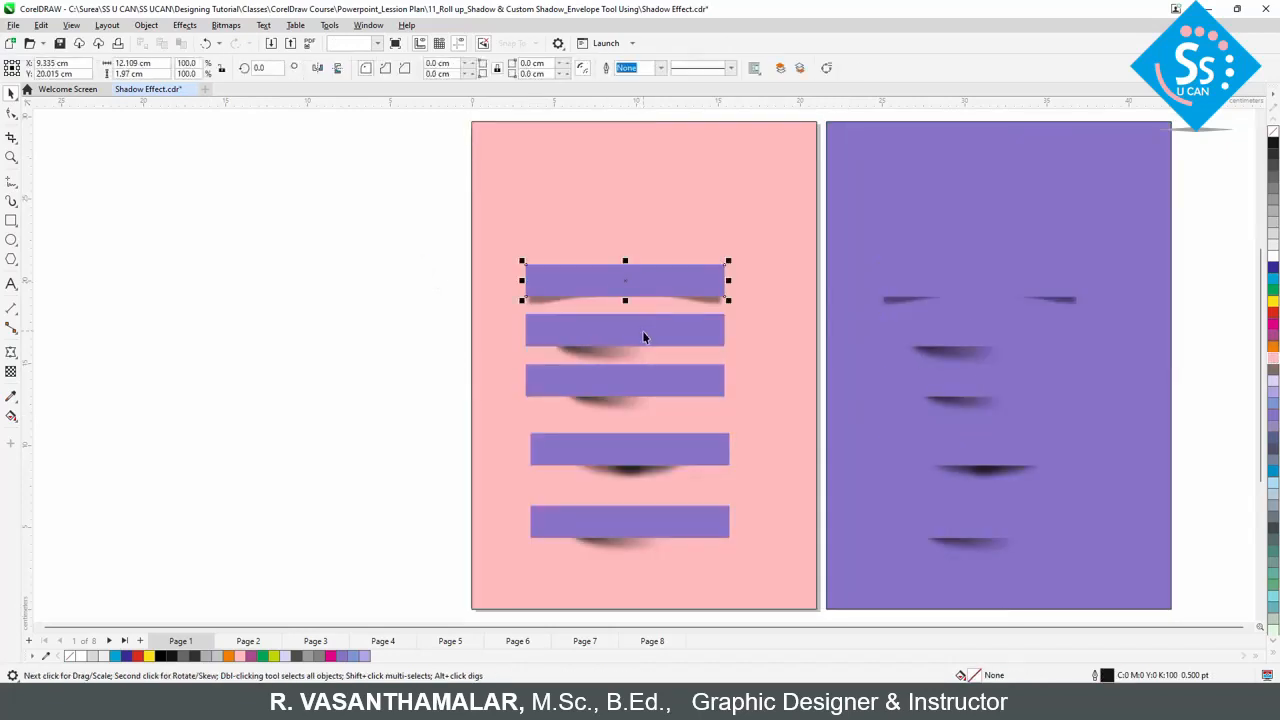
pyautogui.keyDown('shift'); pyautogui.click(643, 336); pyautogui.keyUp('shift')
pyautogui.keyDown('shift'); pyautogui.click(662, 384); pyautogui.keyUp('shift')
pyautogui.keyDown('shift'); pyautogui.click(678, 448); pyautogui.keyUp('shift')
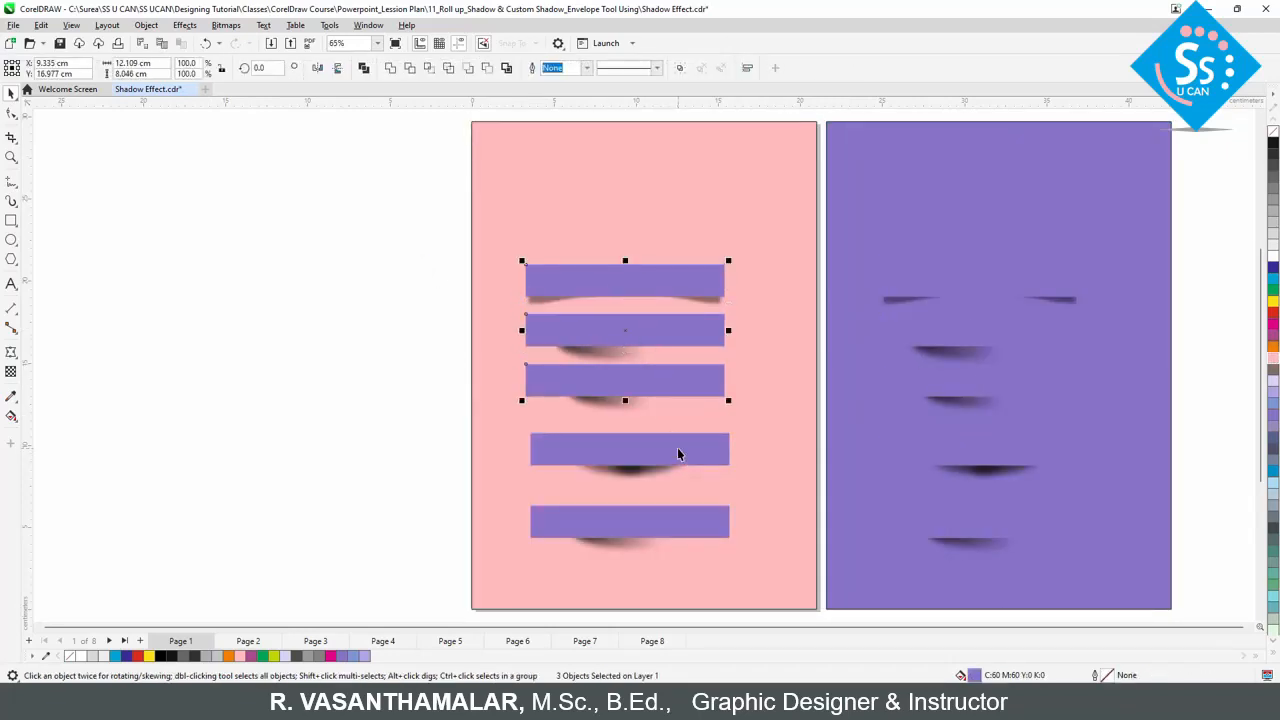
pyautogui.keyDown('shift'); pyautogui.click(699, 532); pyautogui.keyUp('shift')
pyautogui.hotkey('shift', 'pagedown')
pyautogui.press('Escape')
# - Examine each banner shadow on the pink page up close, one after another
pyautogui.press('z')
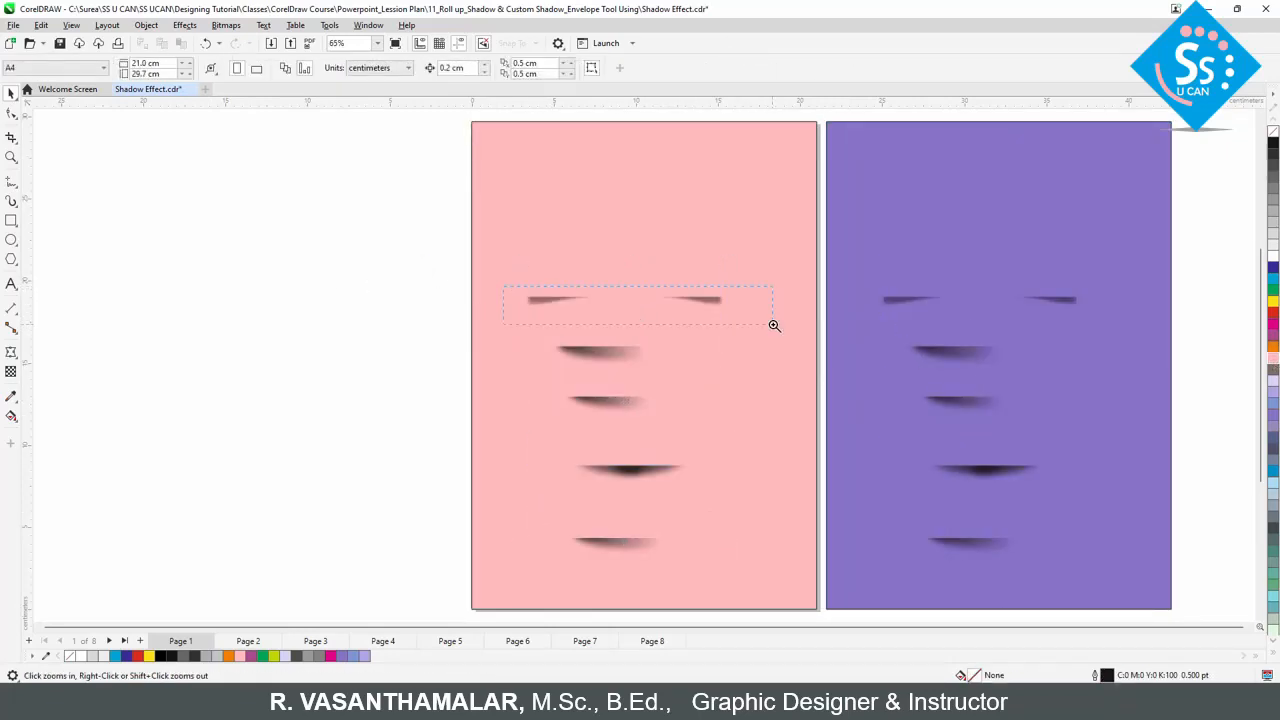
pyautogui.moveTo(774, 325); pyautogui.dragTo(771, 323)
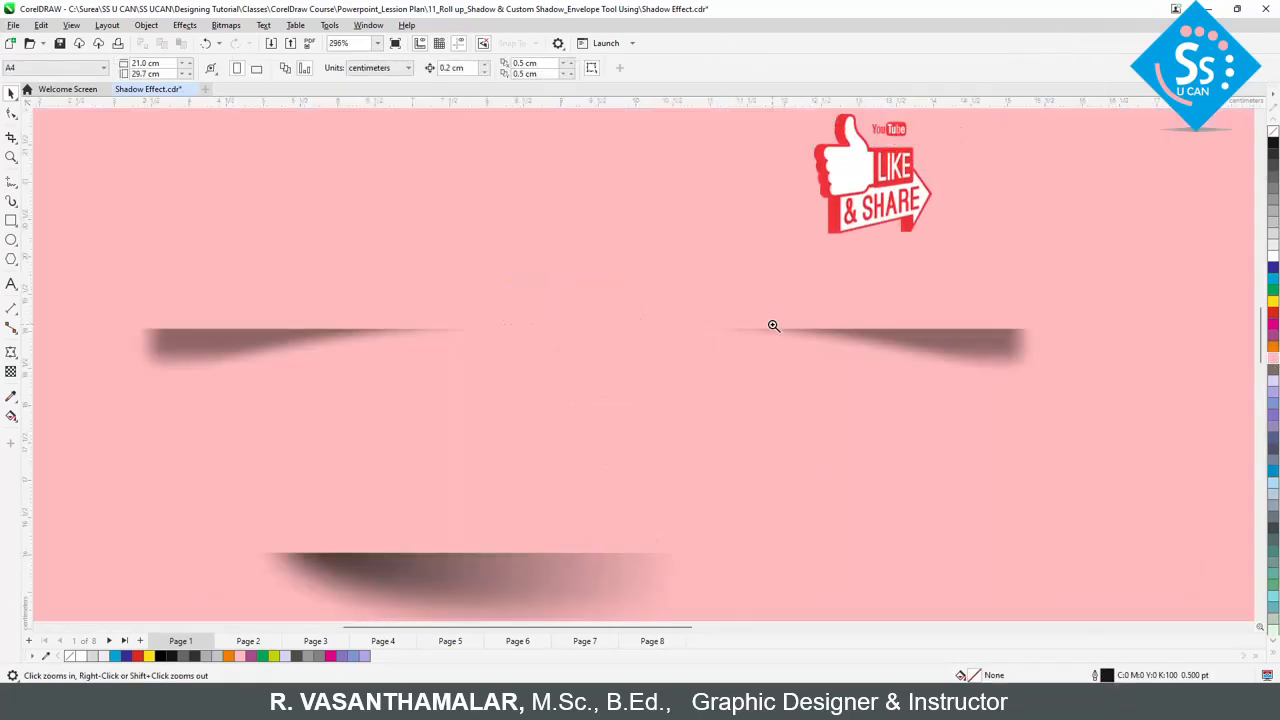
pyautogui.click(1261, 619)
pyautogui.moveTo(198, 353); pyautogui.dragTo(822, 520)
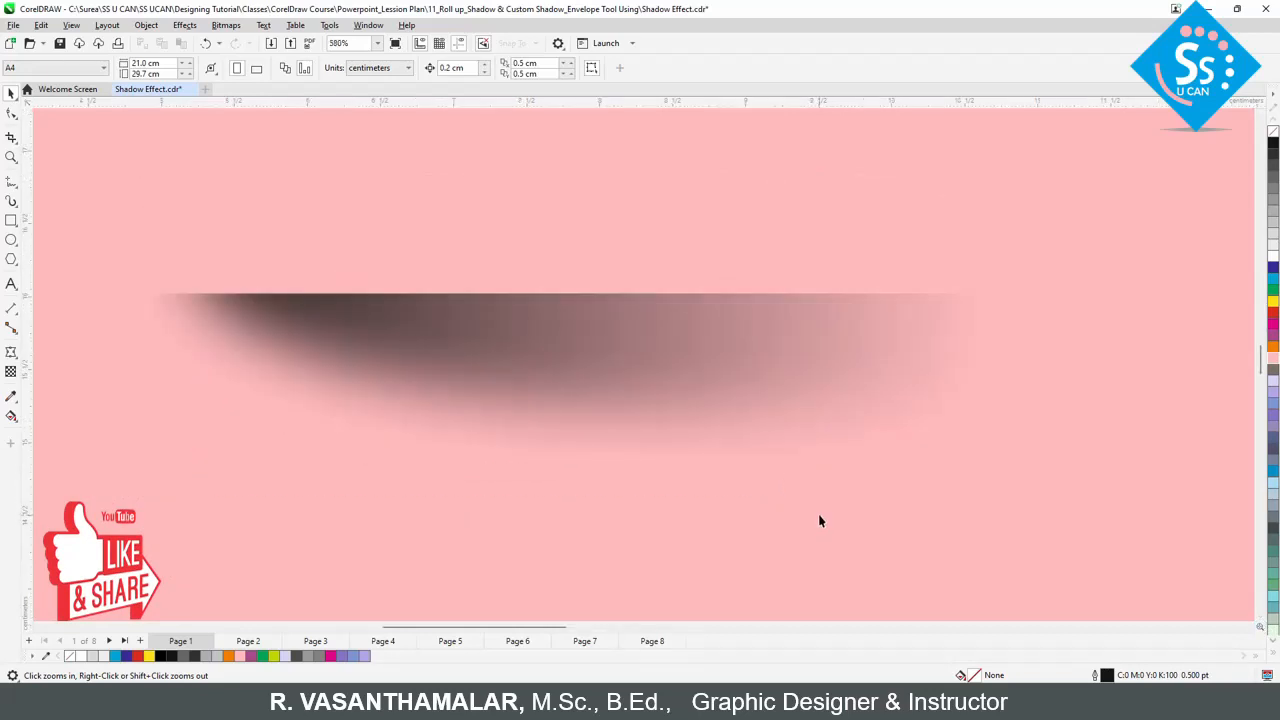
pyautogui.press('F4')
pyautogui.press('F2')
pyautogui.moveTo(361, 386); pyautogui.dragTo(503, 423)
pyautogui.press('F4')
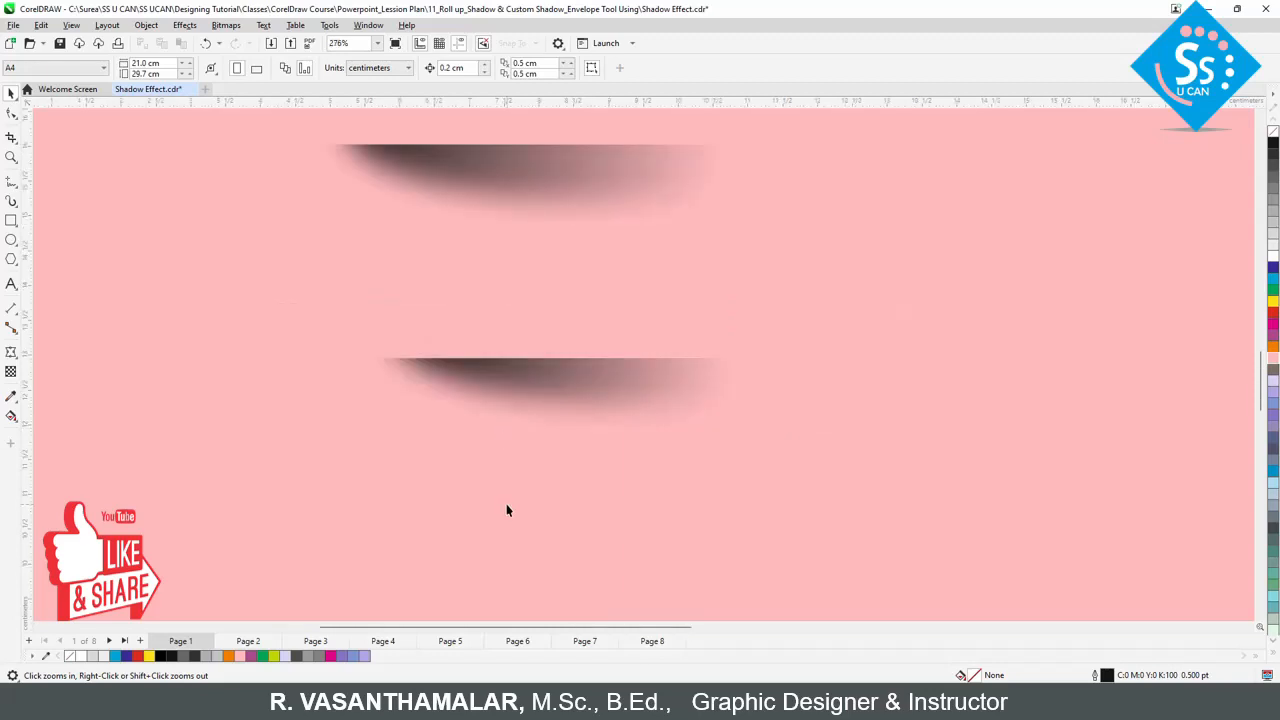
pyautogui.moveTo(500, 482); pyautogui.dragTo(535, 506)
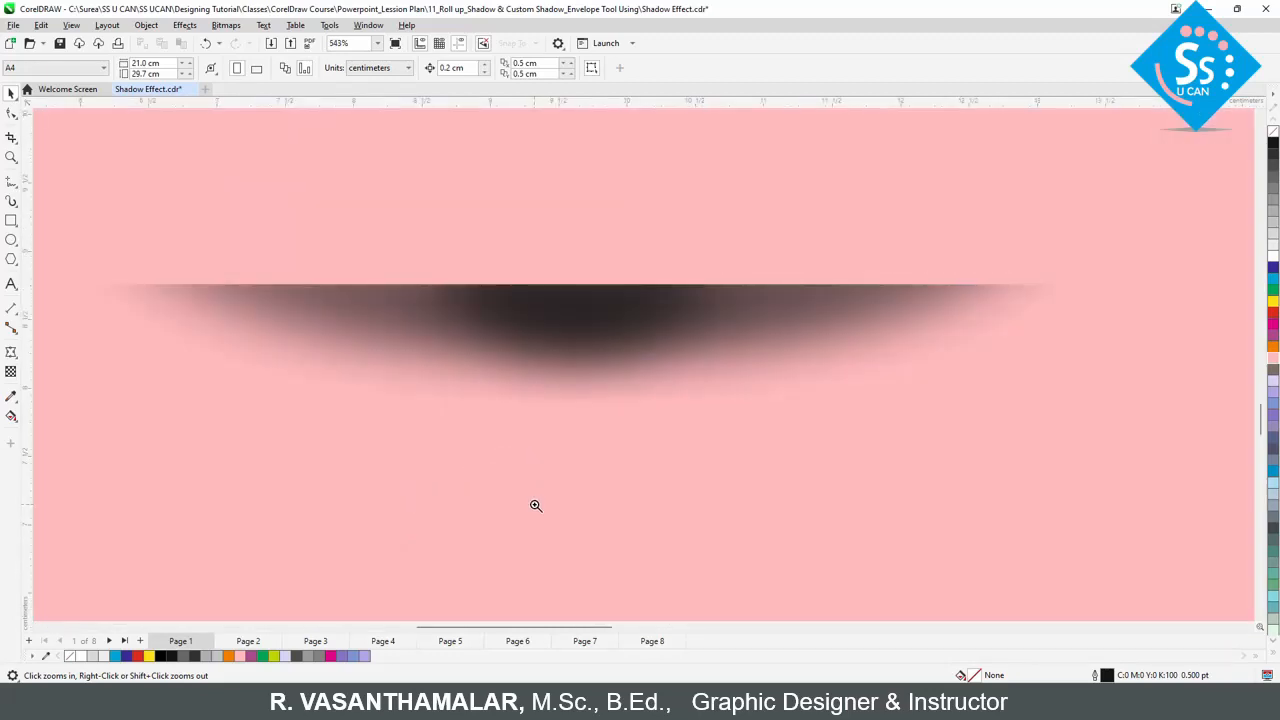
pyautogui.press('F4')
pyautogui.moveTo(517, 567); pyautogui.dragTo(521, 569)
pyautogui.press('F4')
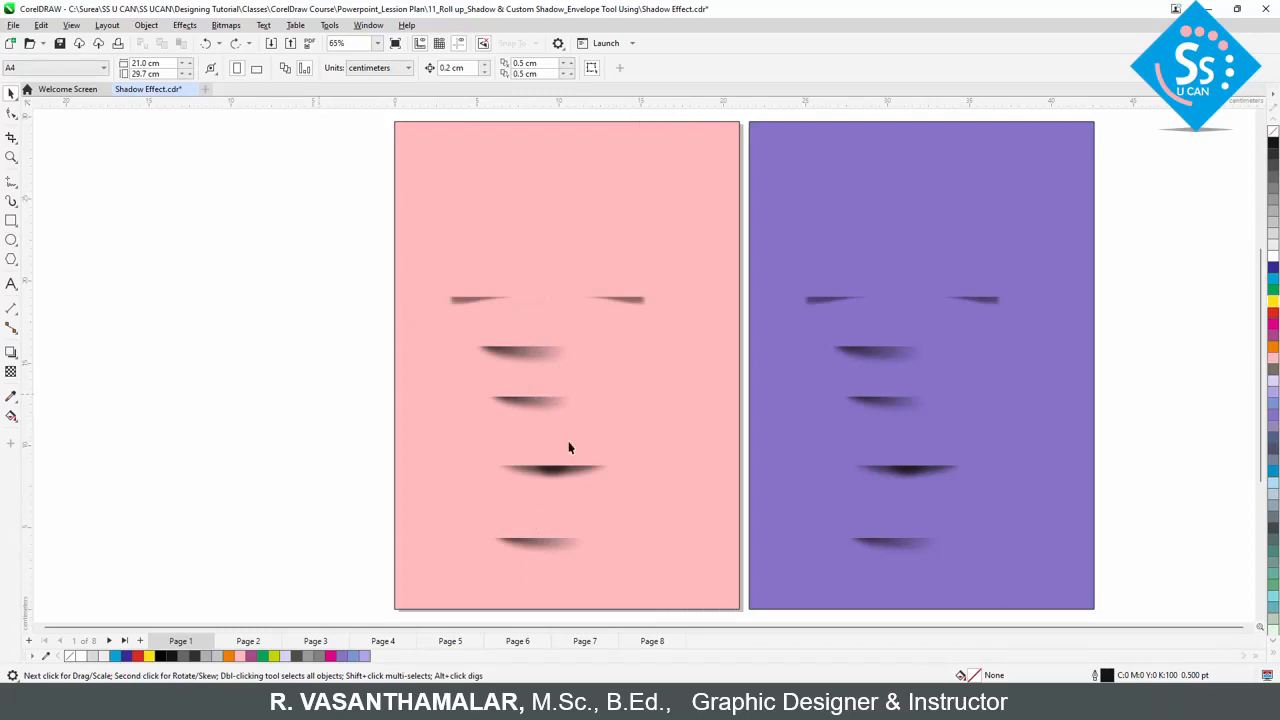
# - Copy the pink banner with the dark-centred shadow to the empty area outside the page
pyautogui.click(568, 447)
pyautogui.moveTo(568, 447); pyautogui.dragTo(255, 386)
pyautogui.press('space')
pyautogui.moveTo(113, 316); pyautogui.dragTo(490, 511)
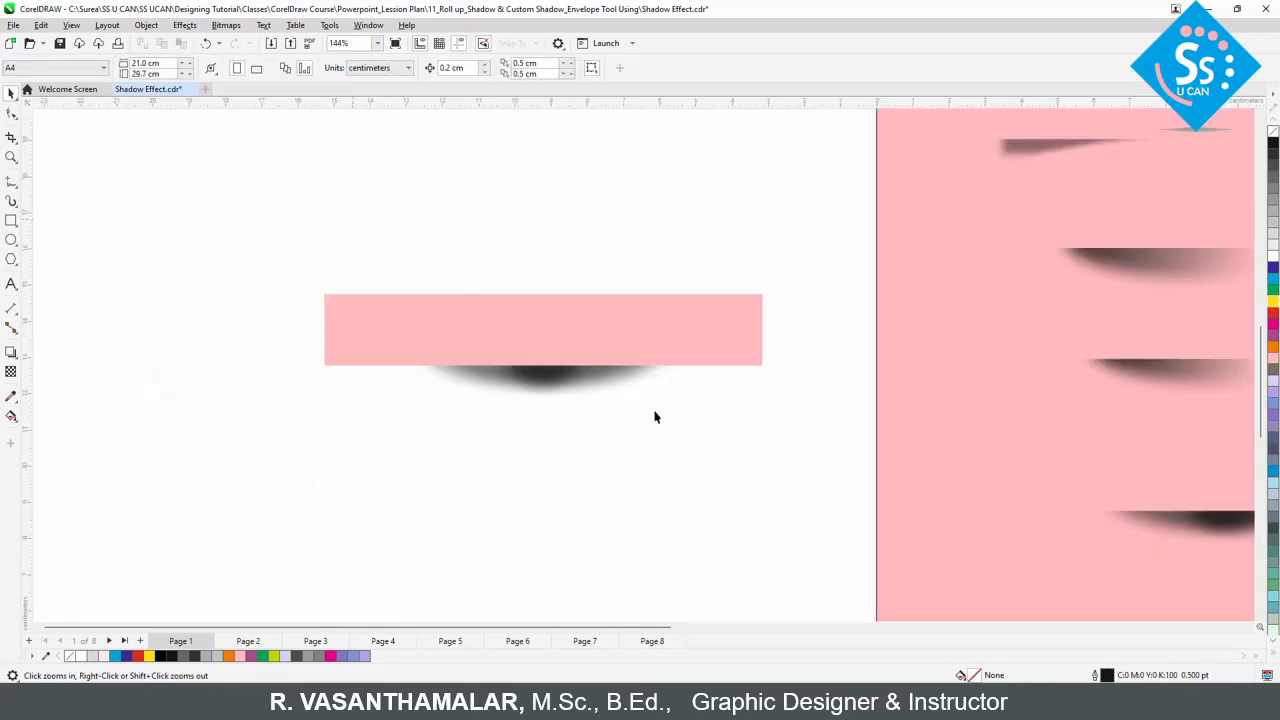
pyautogui.press('space')
# - Stretch the copied shadow vertically and set its large outer ellipse to 7 cm wide and 7 cm high
pyautogui.moveTo(543, 269); pyautogui.dragTo(543, 220)
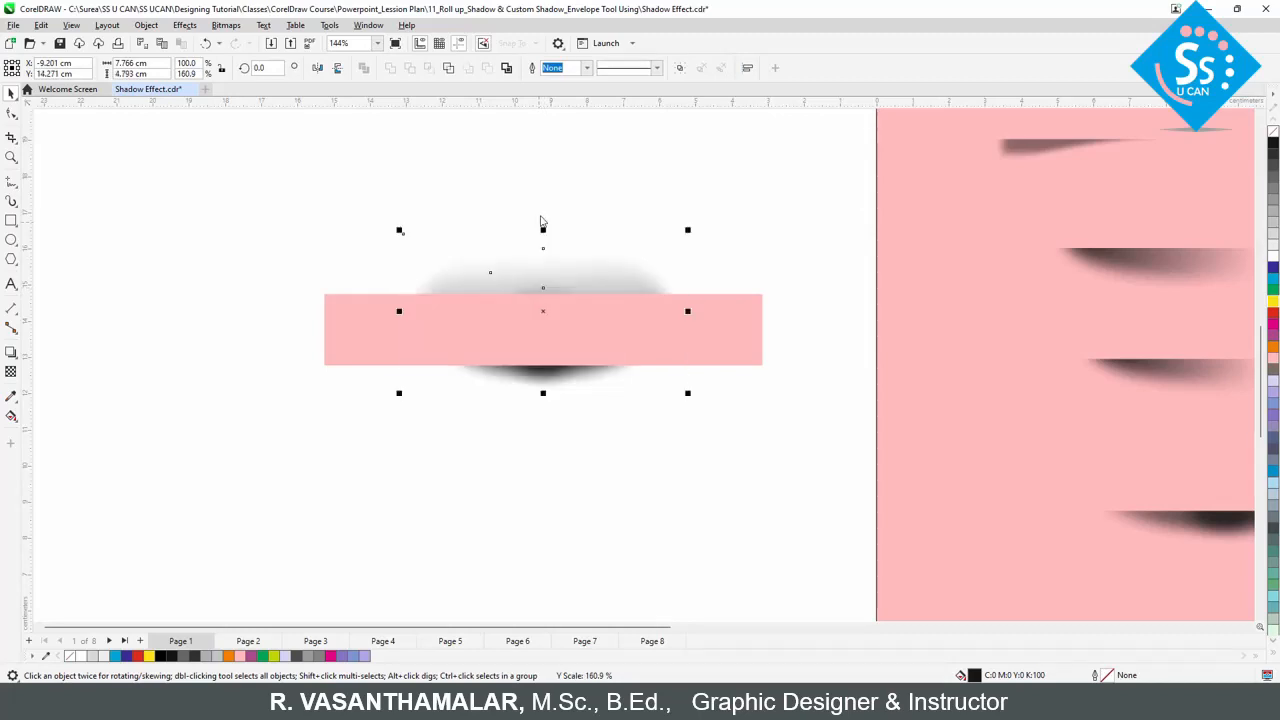
pyautogui.click(206, 123)
pyautogui.click(556, 260)
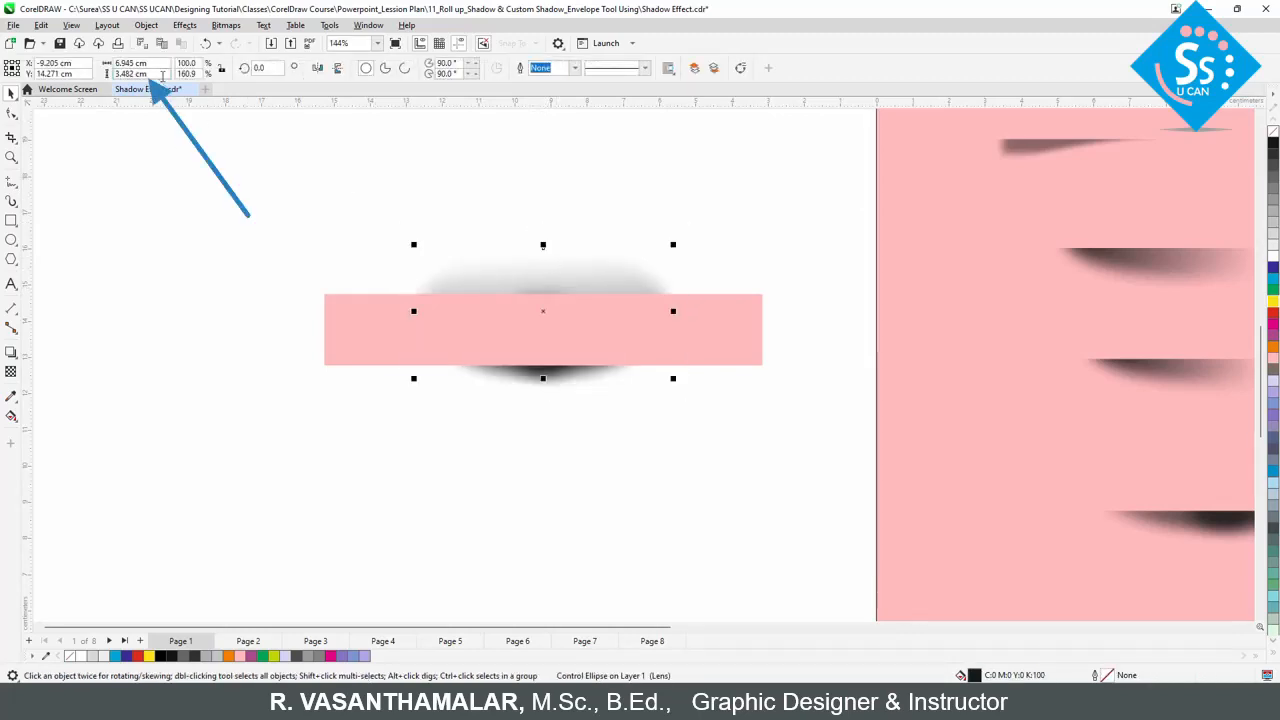
pyautogui.moveTo(161, 64); pyautogui.dragTo(68, 62)
pyautogui.write('7')
pyautogui.press('Tab')
pyautogui.write('7')
pyautogui.press('Return')
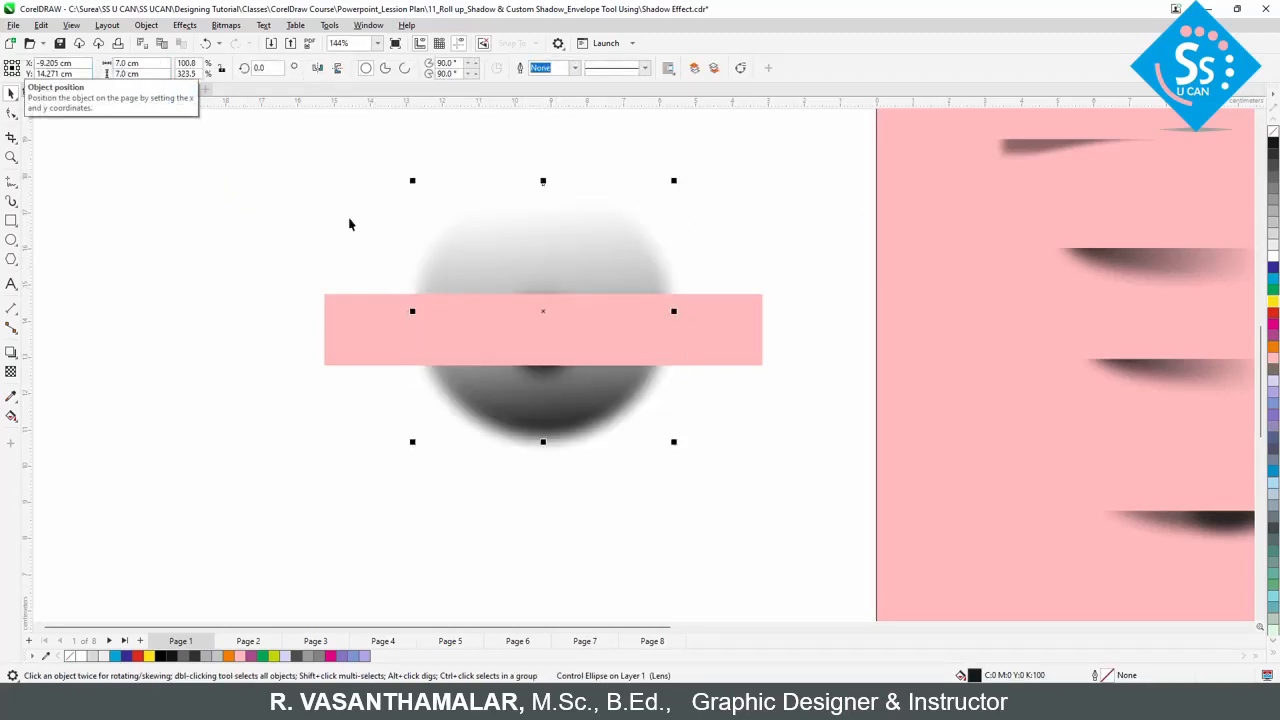
# - Set the small inner shadow ellipse to 3 cm wide and 3 cm high
pyautogui.click(543, 371)
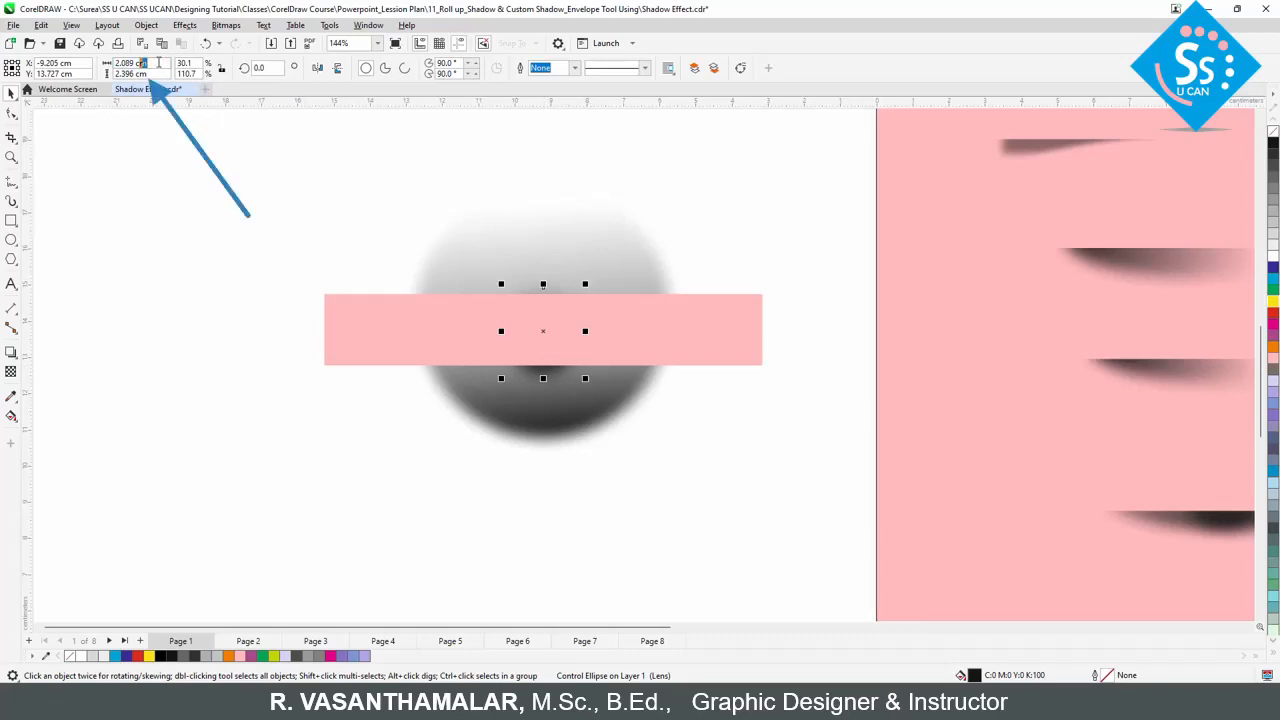
pyautogui.moveTo(158, 64); pyautogui.dragTo(4, 44)
pyautogui.write('3')
pyautogui.press('Tab')
pyautogui.write('3')
pyautogui.press('Return')
# - Align the inner ellipse to the outer circle's bottom edge and fill both with 80% black
pyautogui.click(572, 237)
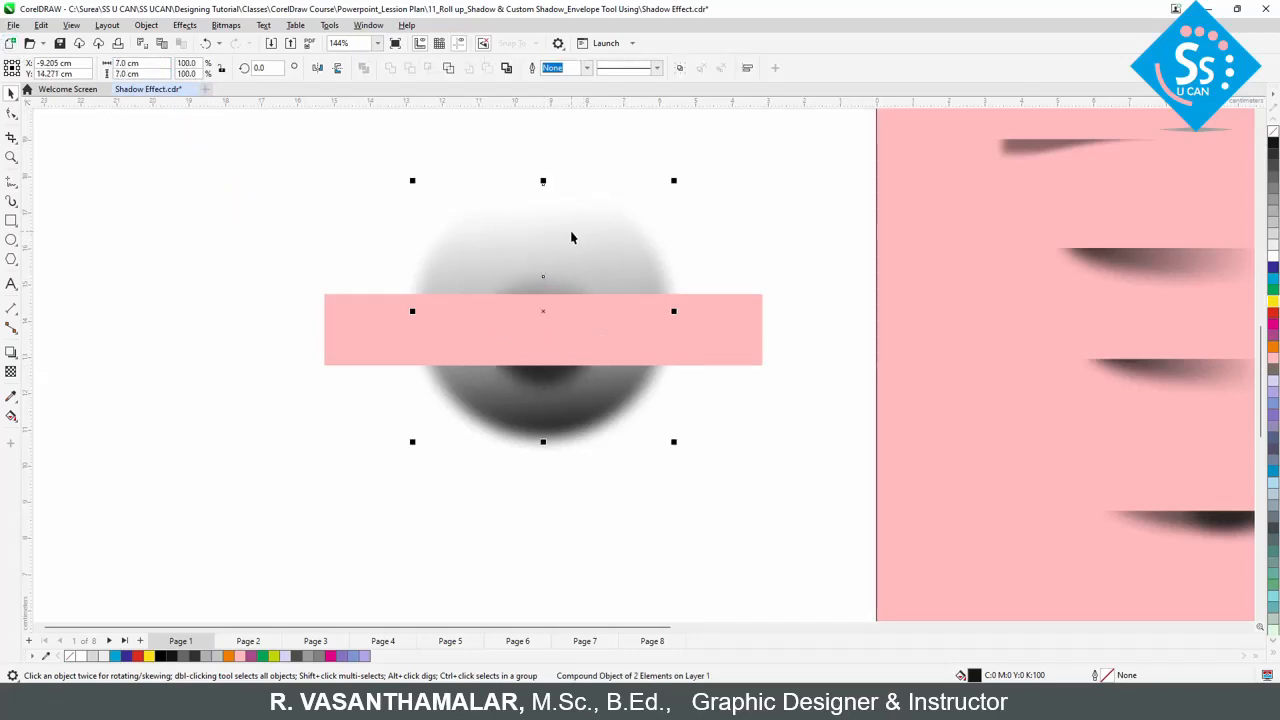
pyautogui.press('b')
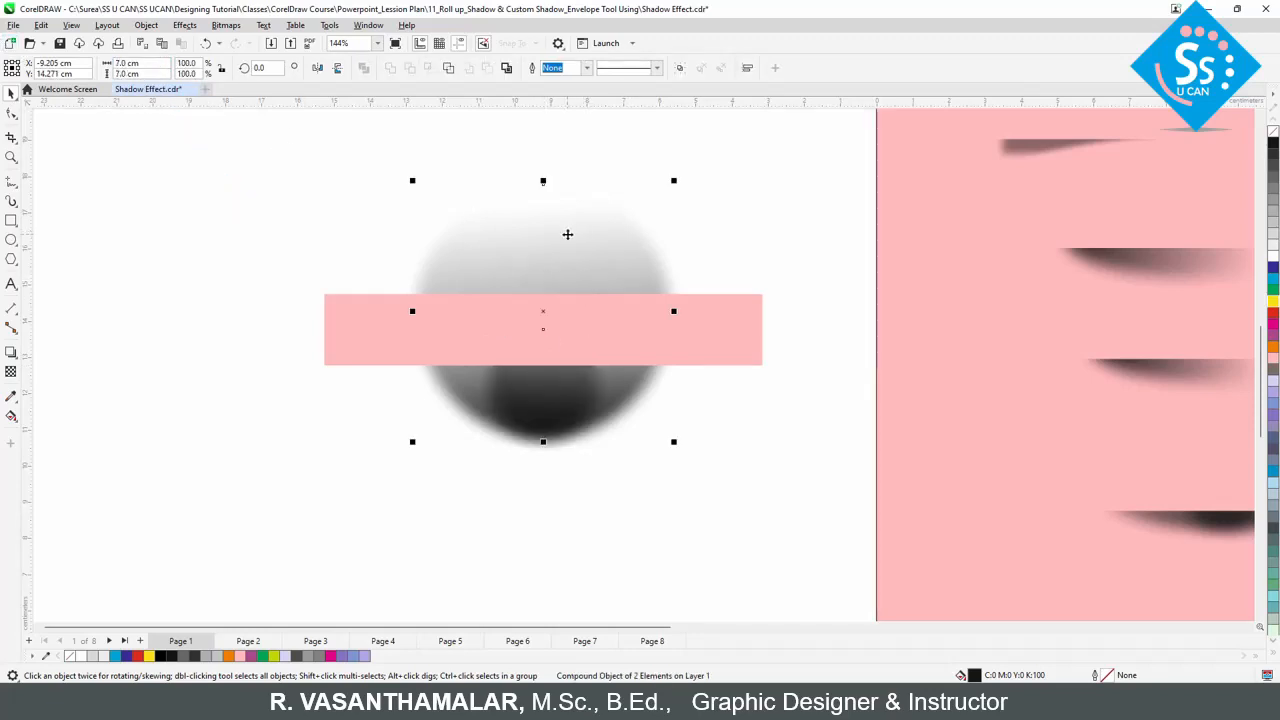
pyautogui.click(1273, 168)
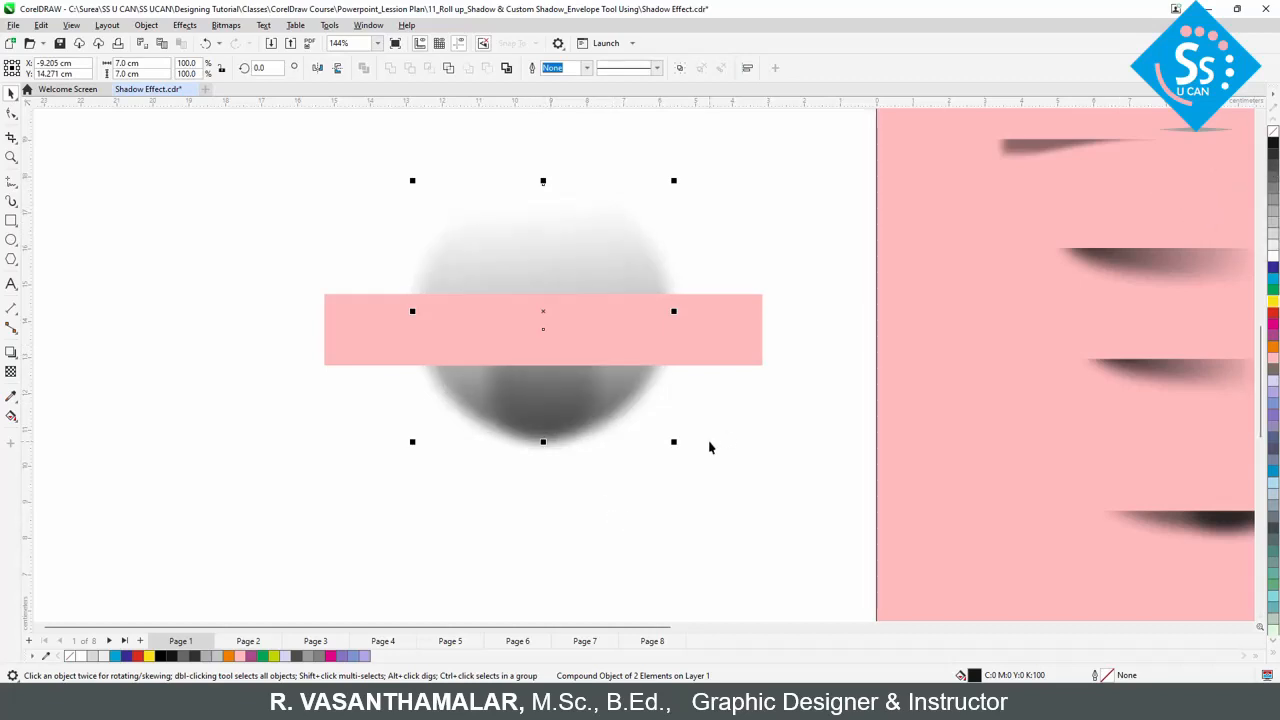
# - Fill the copied banner white and extend it upward and downward to cover all but the shadow's lower part
pyautogui.click(622, 426)
pyautogui.click(520, 342)
pyautogui.click(1273, 256)
pyautogui.moveTo(543, 289); pyautogui.dragTo(543, 161)
pyautogui.moveTo(543, 369); pyautogui.dragTo(543, 397)
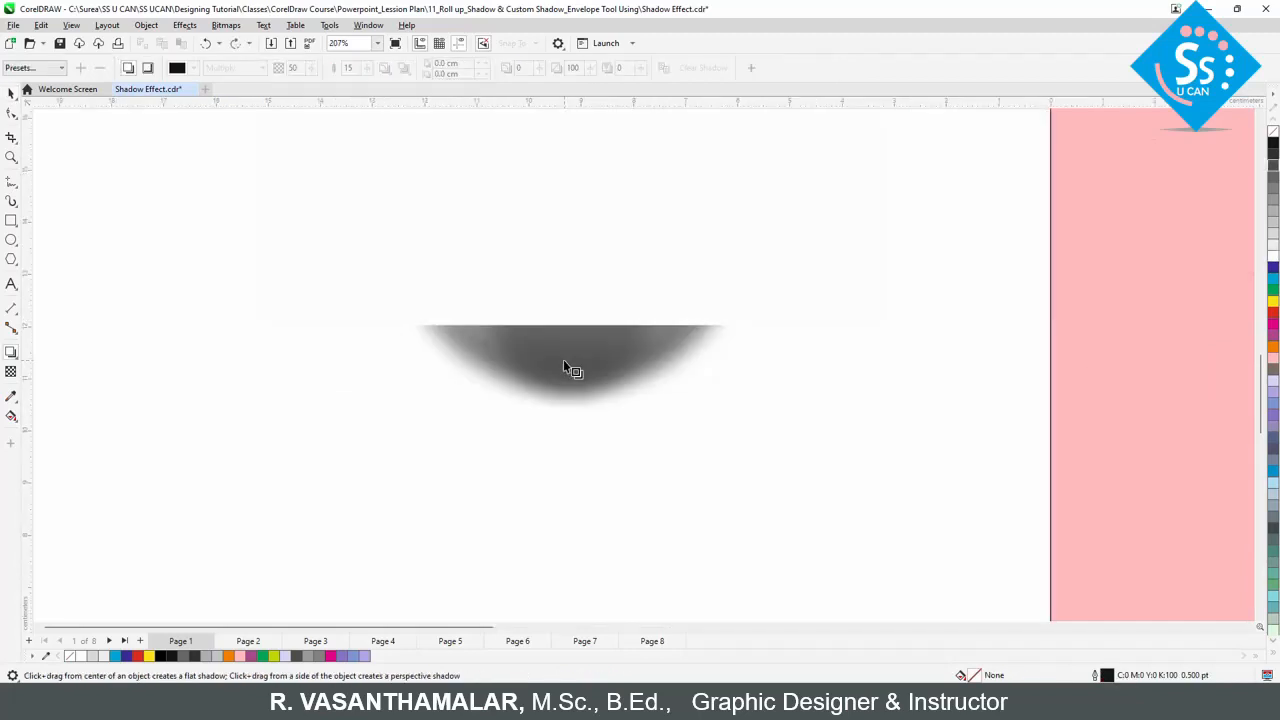
# - Apply an Envelope to the small inner shadow ellipse and select the envelope's bottom middle node
pyautogui.click(565, 368)
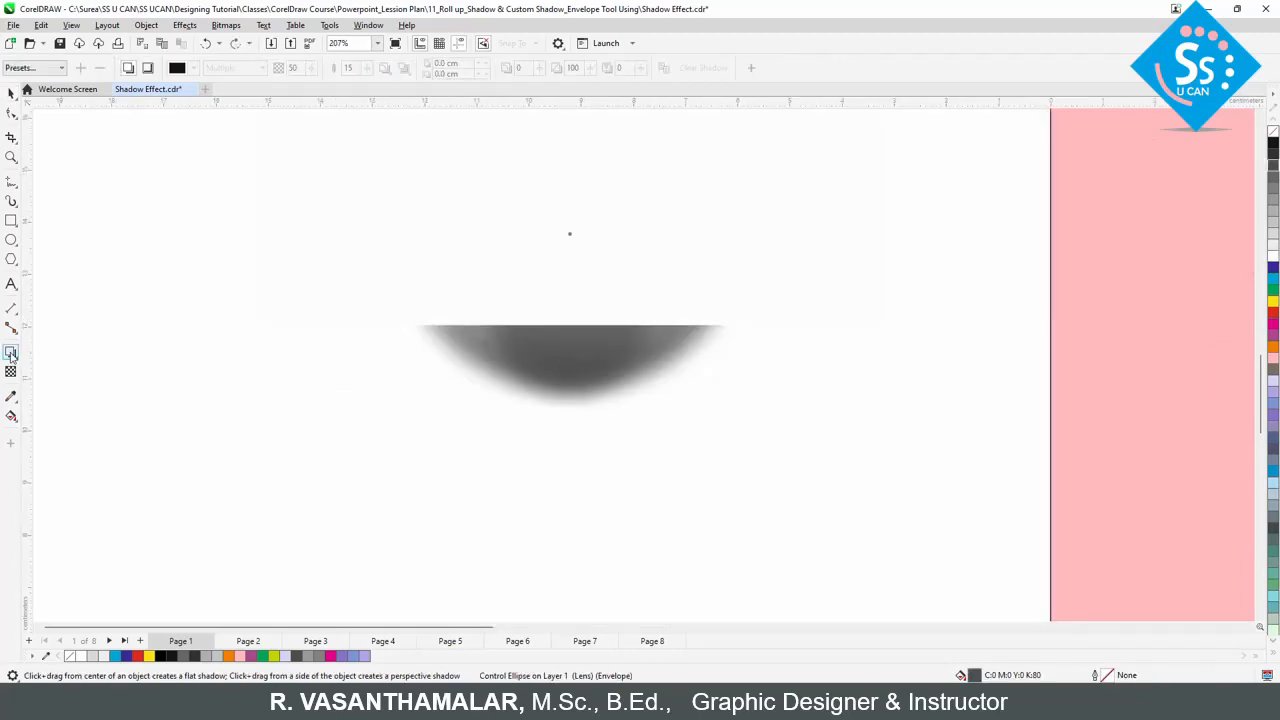
pyautogui.click(11, 353)
pyautogui.click(63, 416)
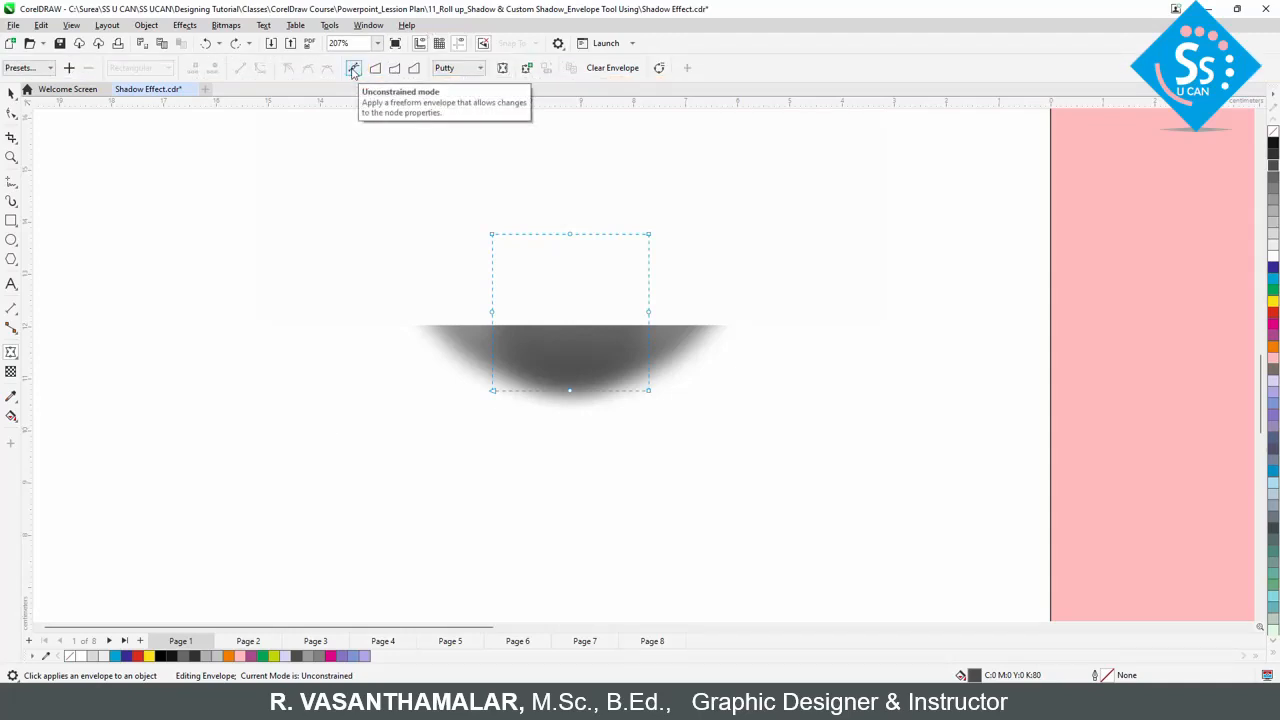
pyautogui.click(569, 391)
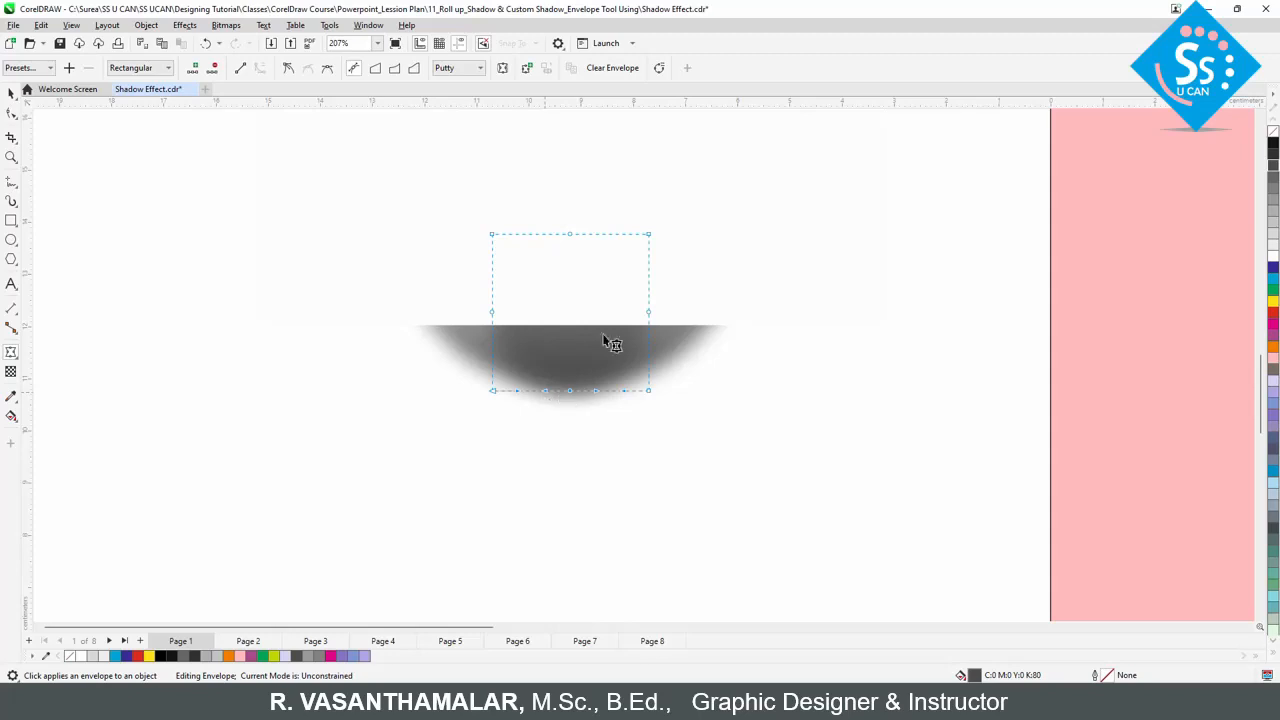
# - Try pulling the envelope's bottom middle node downward in Straight Line mode, and undo the change
pyautogui.click(375, 68)
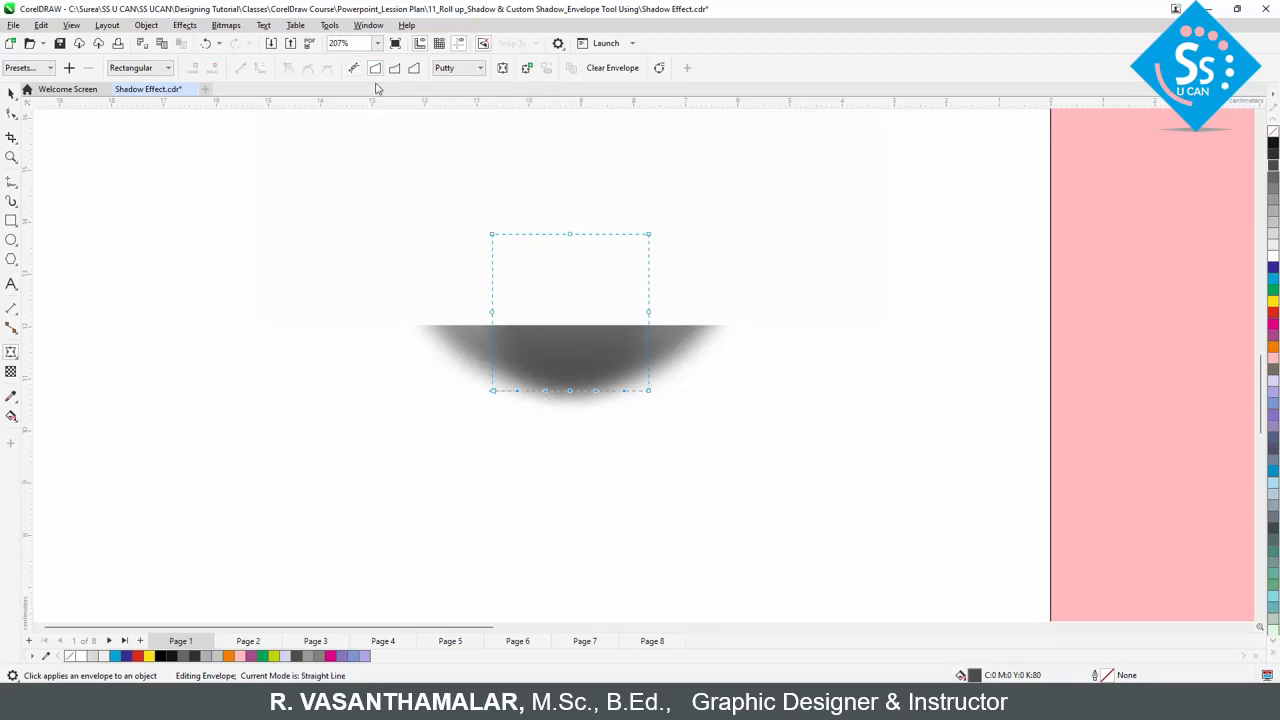
pyautogui.click(546, 415)
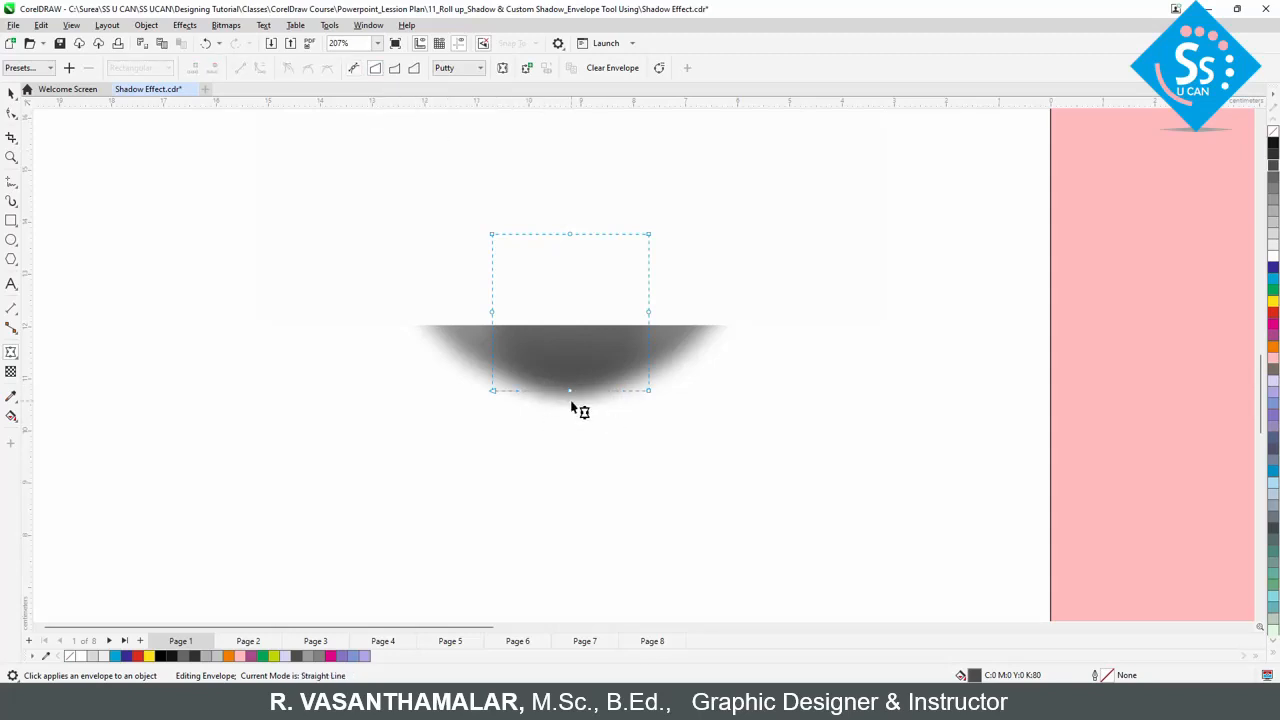
pyautogui.moveTo(569, 391); pyautogui.dragTo(570, 476)
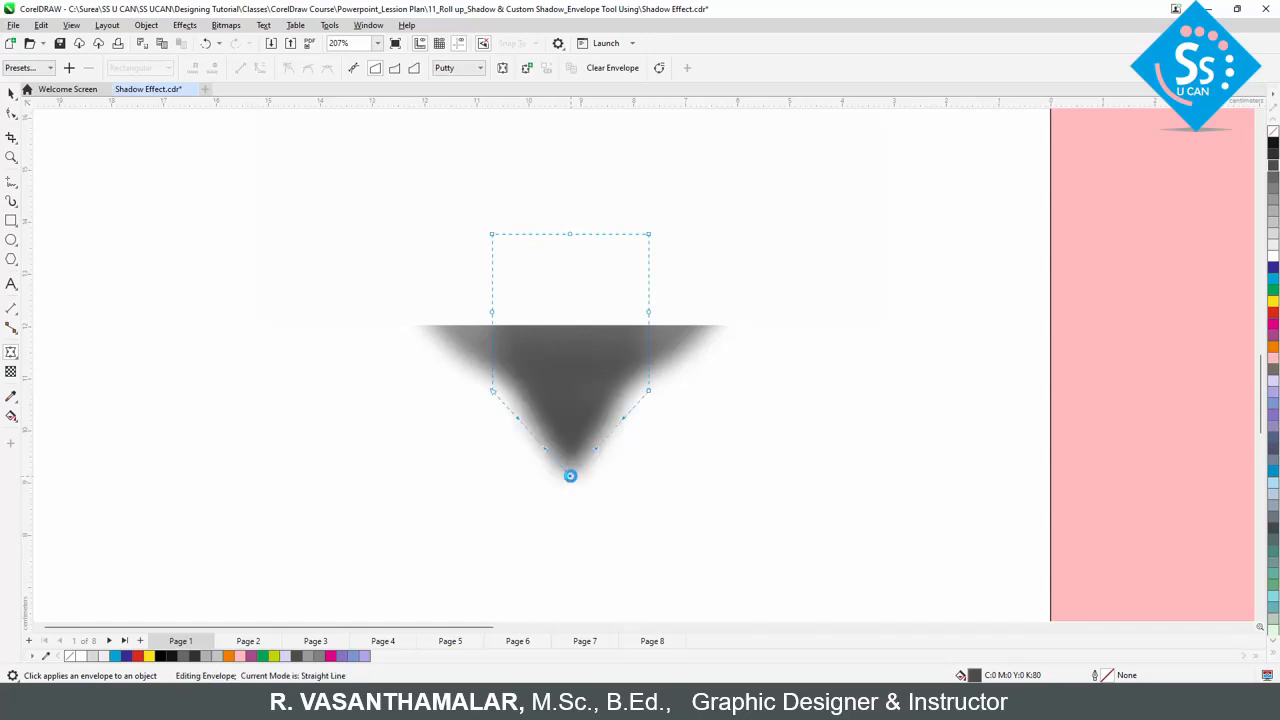
pyautogui.hotkey('ctrl', 'z')
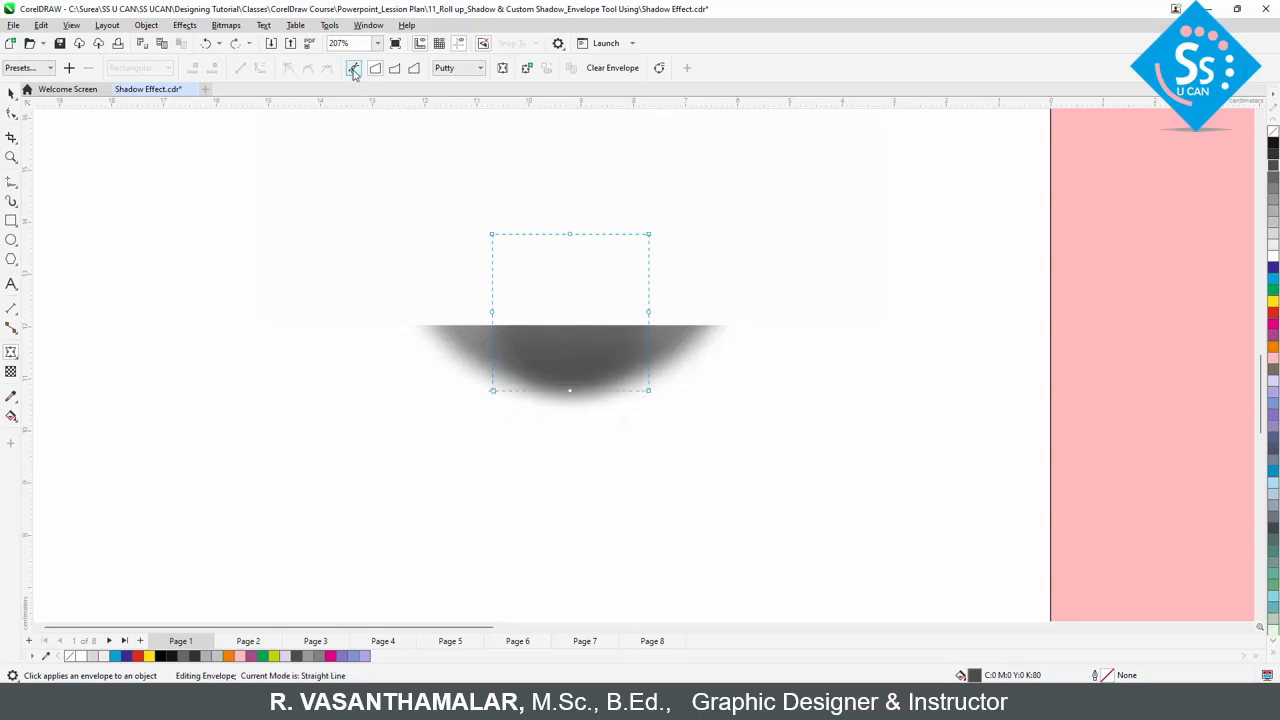
# - In Unconstrained mode, pull the envelope's bottom middle node down to shape the inner ellipse into a point, about 3.6 cm high overall
pyautogui.click(353, 68)
pyautogui.click(569, 391)
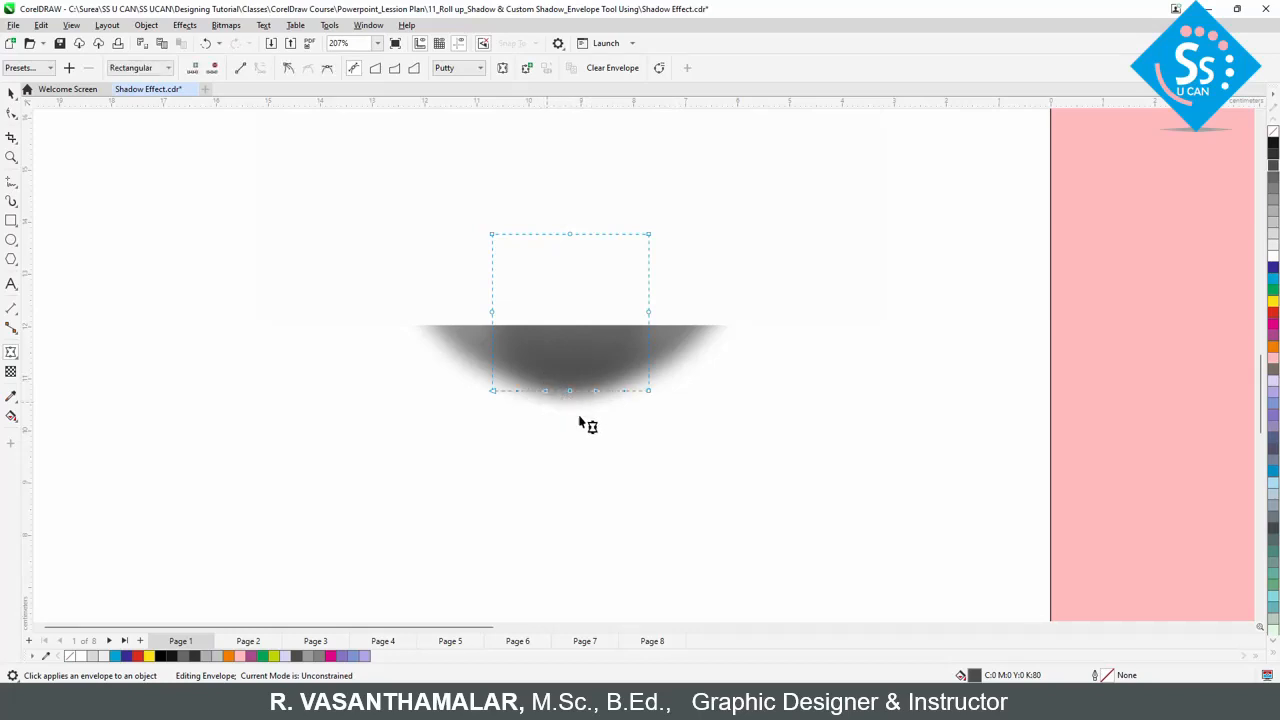
pyautogui.moveTo(546, 395); pyautogui.dragTo(557, 449)
pyautogui.hotkey('ctrl', 'z')
pyautogui.moveTo(569, 391); pyautogui.dragTo(569, 454)
pyautogui.hotkey('ctrl', 'z')
pyautogui.moveTo(568, 391); pyautogui.dragTo(569, 422)
pyautogui.press('space')
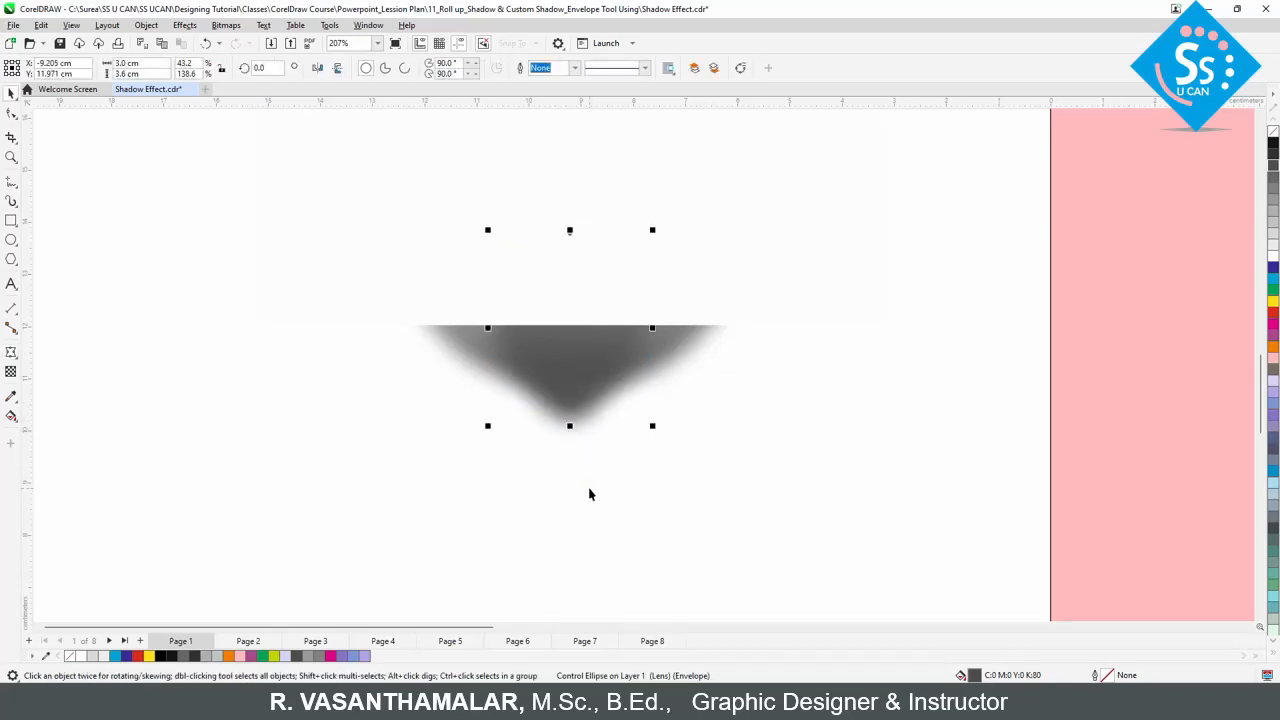
# - Lighten the large outer shadow ellipse behind the pointed inner ellipse by filling it with 70% black
pyautogui.click(589, 492)
pyautogui.press('F3')
pyautogui.press('F2')
pyautogui.moveTo(316, 223); pyautogui.dragTo(794, 557)
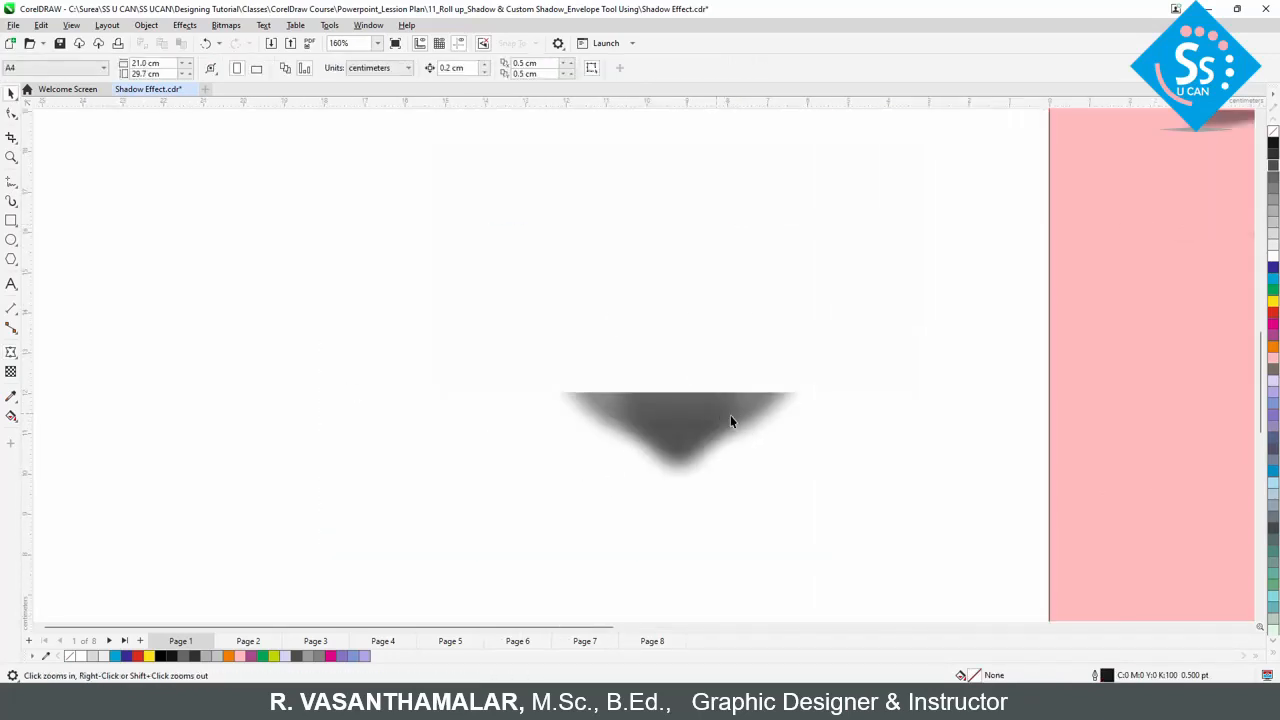
pyautogui.click(769, 410)
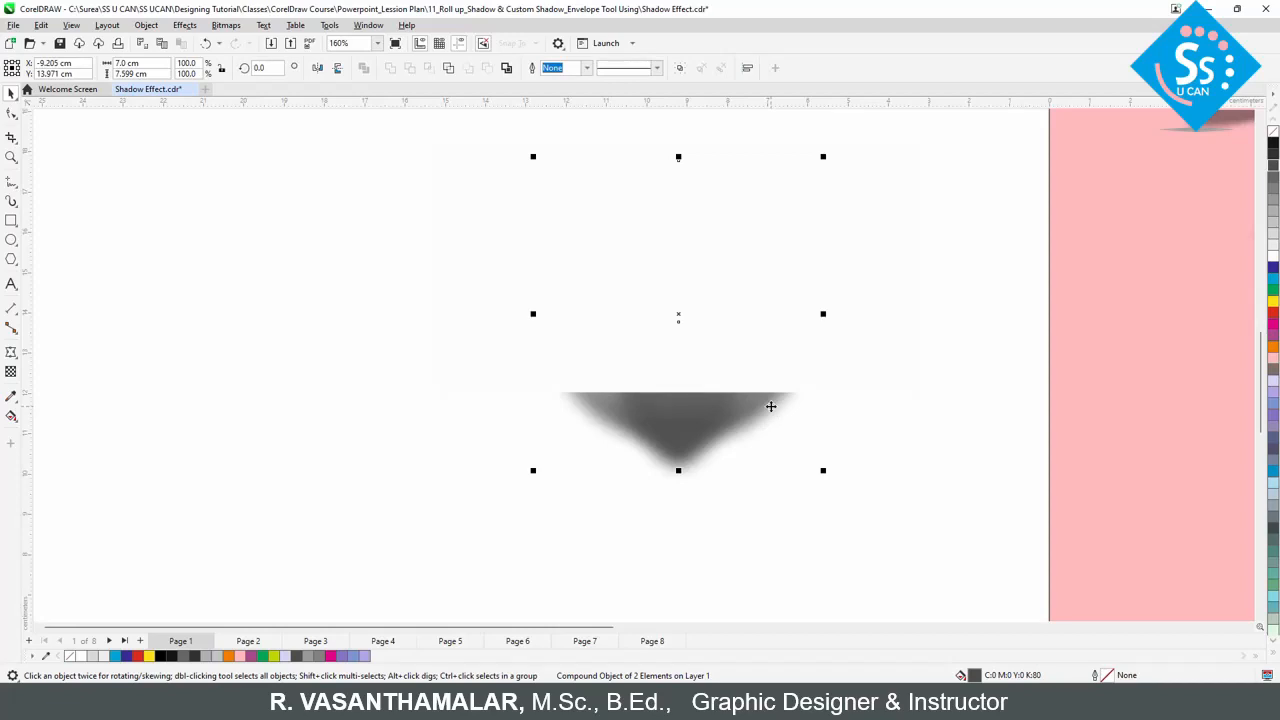
pyautogui.press('Escape')
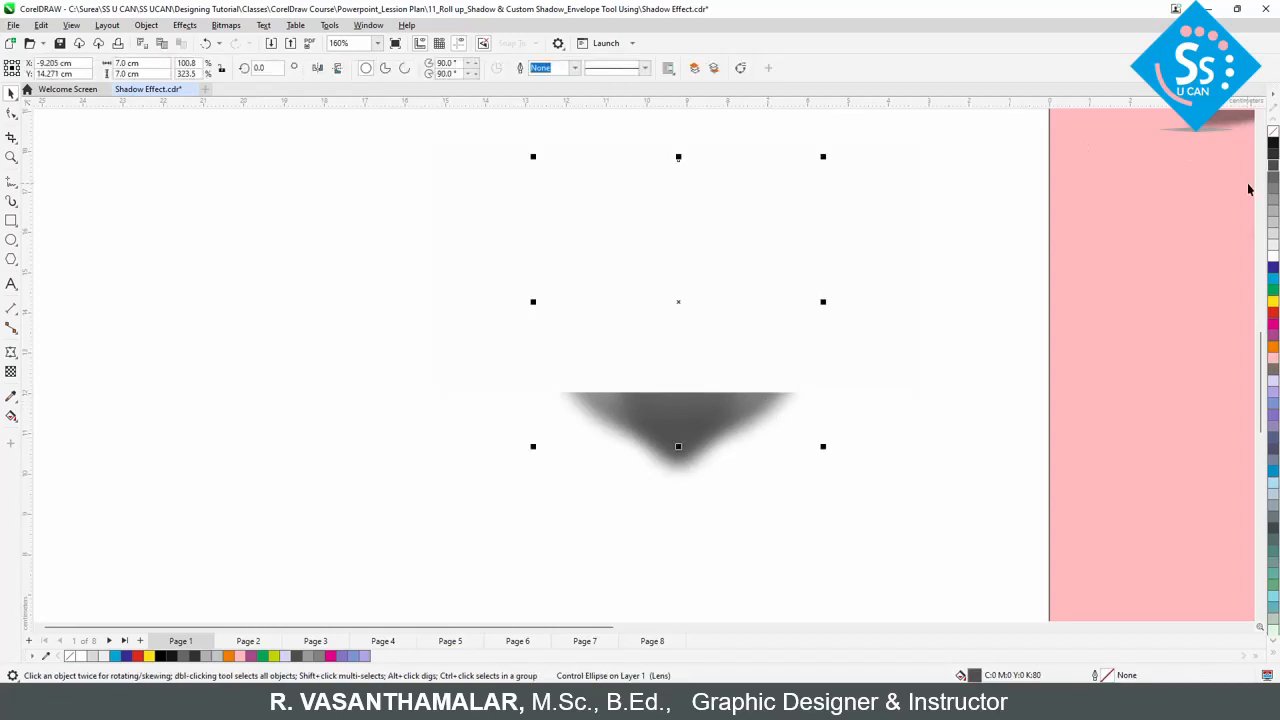
pyautogui.click(1274, 166)
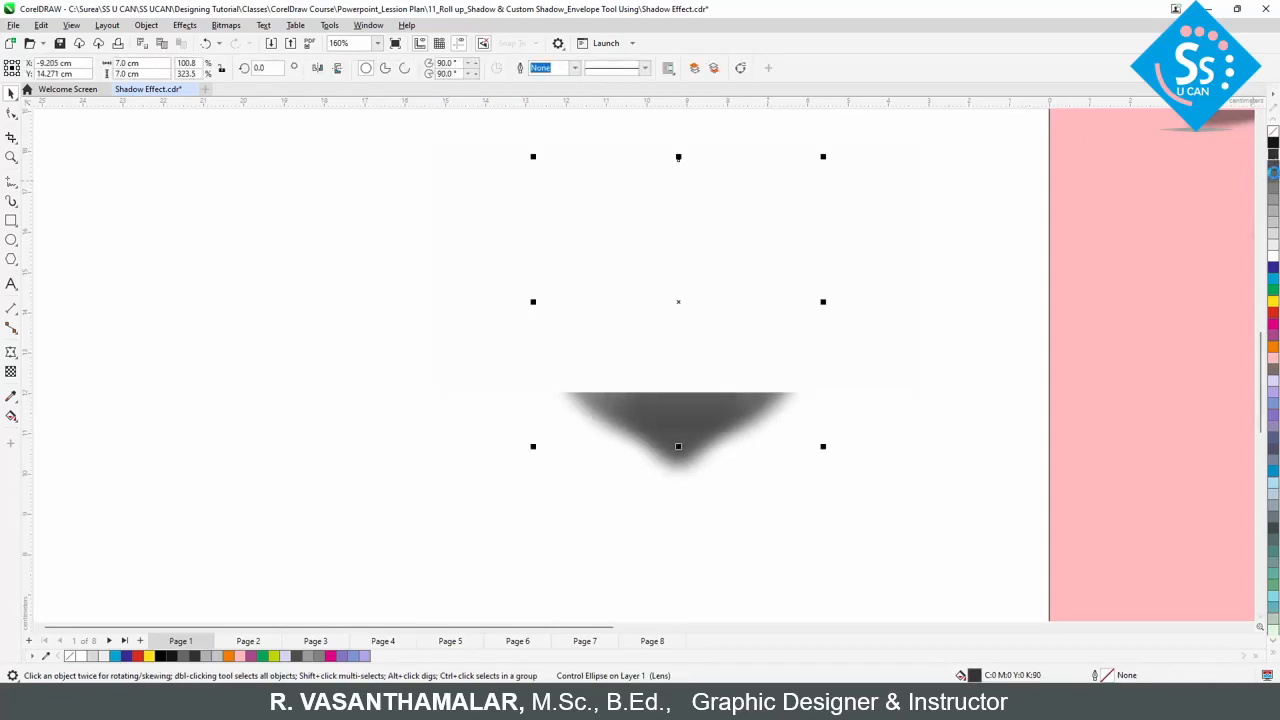
pyautogui.click(1274, 175)
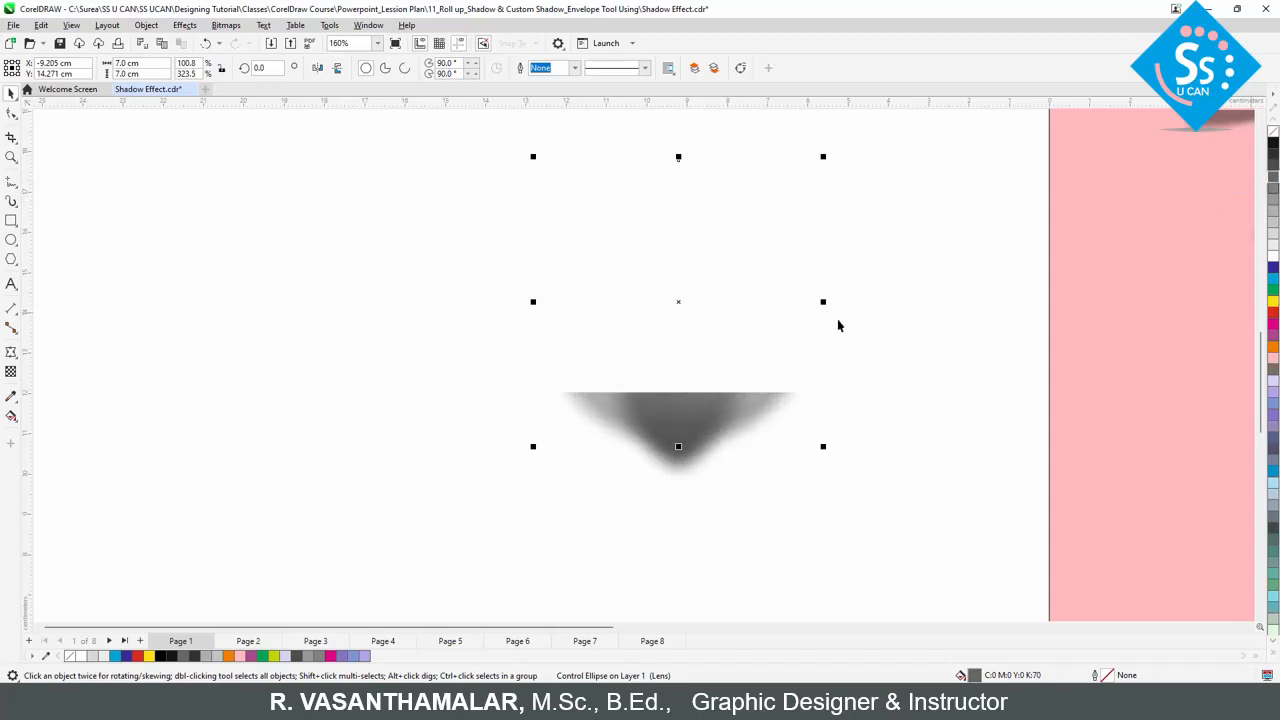
pyautogui.click(711, 366)
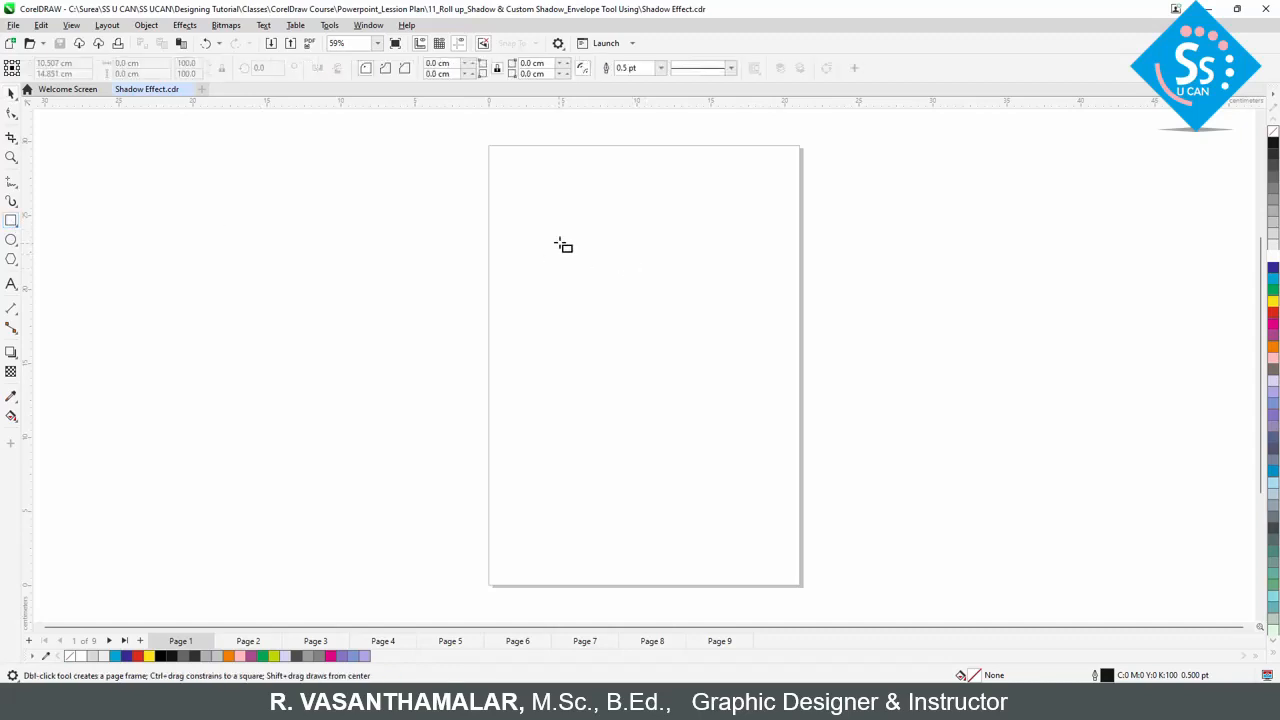
# - Draw a rectangle about 4.6 × 4.8 cm in the upper-left area of the empty first page
pyautogui.moveTo(553, 219); pyautogui.dragTo(622, 290)
pyautogui.press('F2')
pyautogui.moveTo(535, 195); pyautogui.dragTo(704, 339)
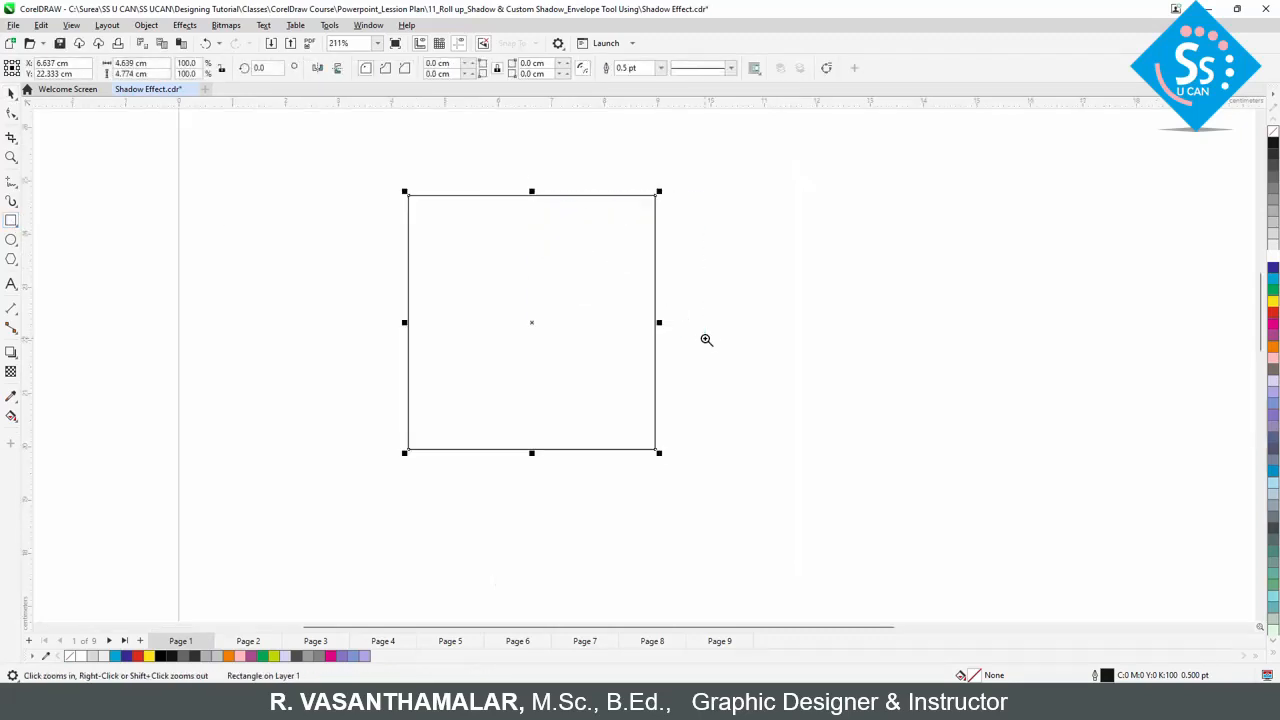
# - Round all the rectangle's corners to about 0.42 cm and place a copy about 6.6 cm to its right
pyautogui.press('F10')
pyautogui.moveTo(410, 199); pyautogui.dragTo(409, 220)
pyautogui.press('space')
pyautogui.click(893, 357)
pyautogui.click(586, 334)
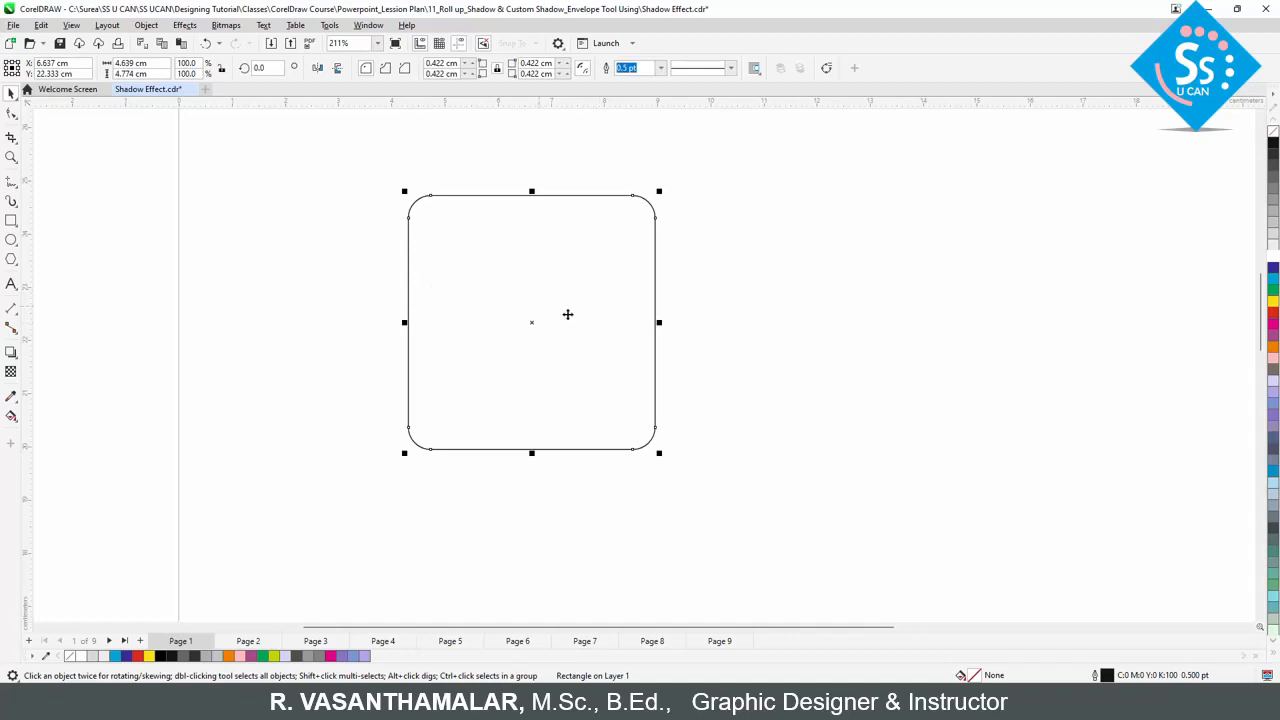
pyautogui.click(765, 346)
pyautogui.moveTo(473, 298); pyautogui.dragTo(829, 305)
# - Try a drop shadow on the white-filled left rectangle, cast downward and slightly to the right
pyautogui.click(481, 316)
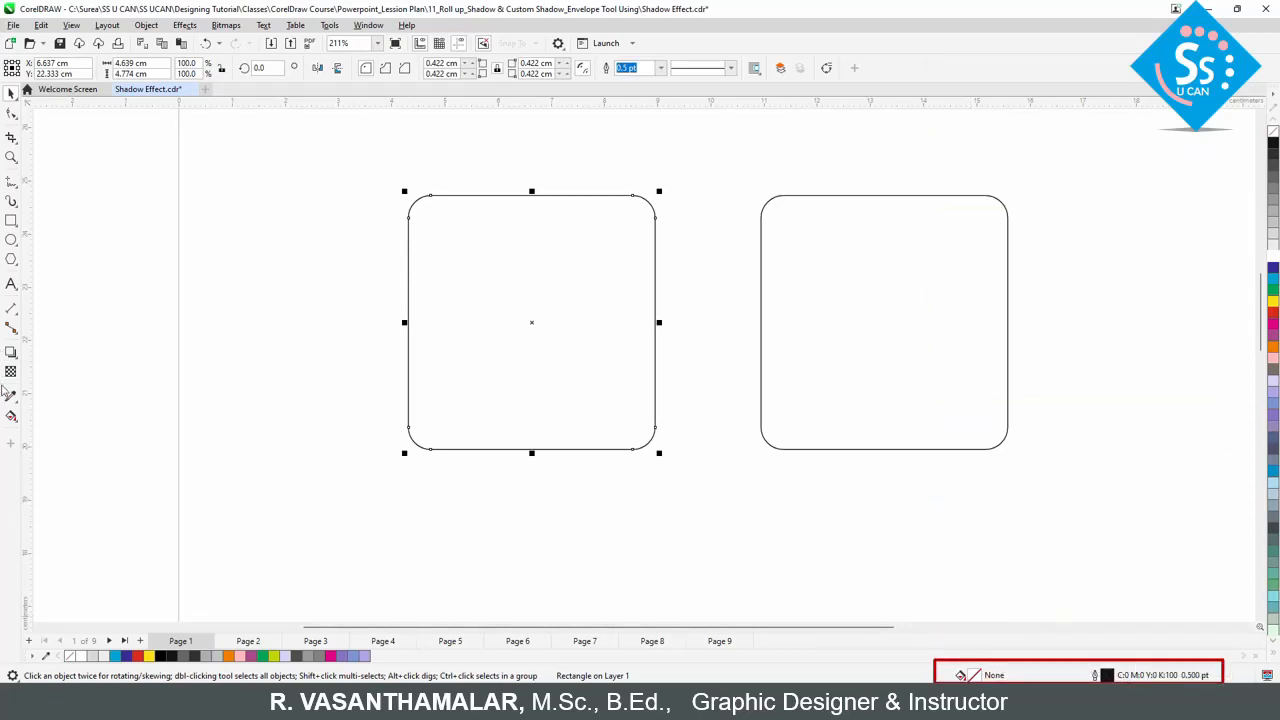
pyautogui.click(11, 352)
pyautogui.moveTo(532, 322); pyautogui.dragTo(583, 460)
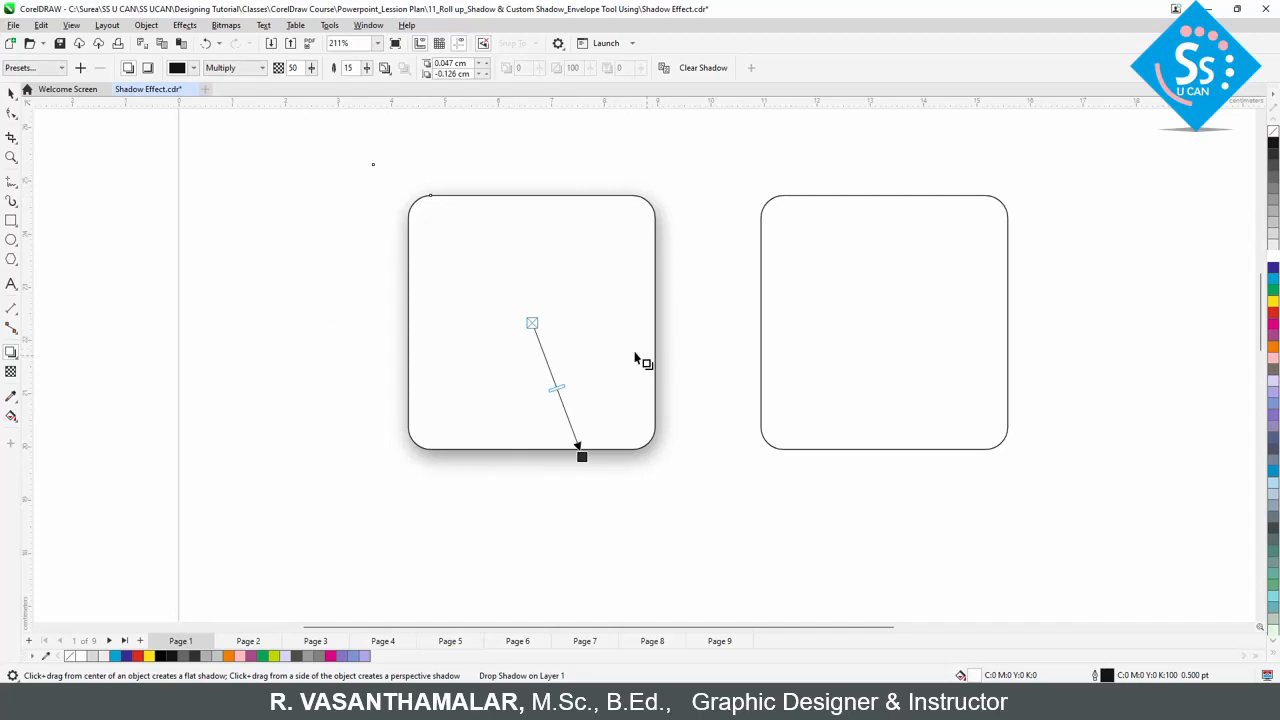
# - Break the drop shadow apart from the left rectangle, move the solid shadow aside and delete it
pyautogui.click(11, 92)
pyautogui.rightClick(471, 181)
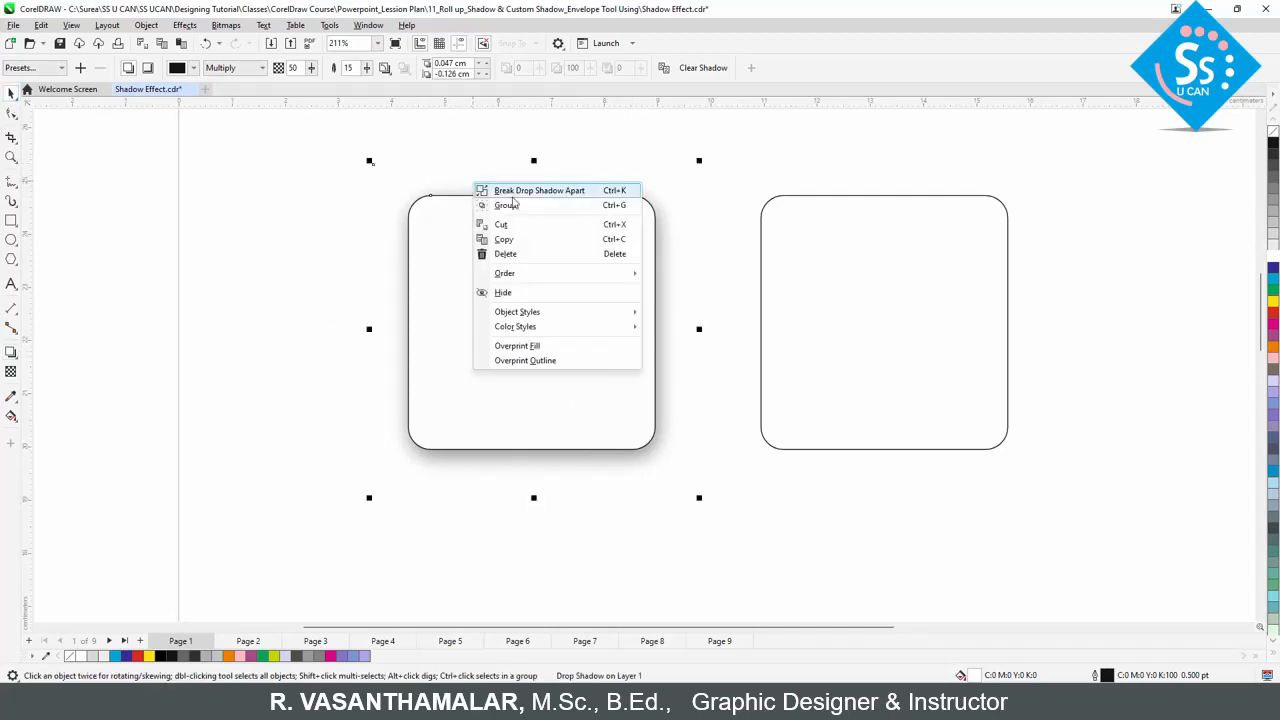
pyautogui.click(522, 190)
pyautogui.click(357, 194)
pyautogui.moveTo(475, 433); pyautogui.dragTo(215, 433)
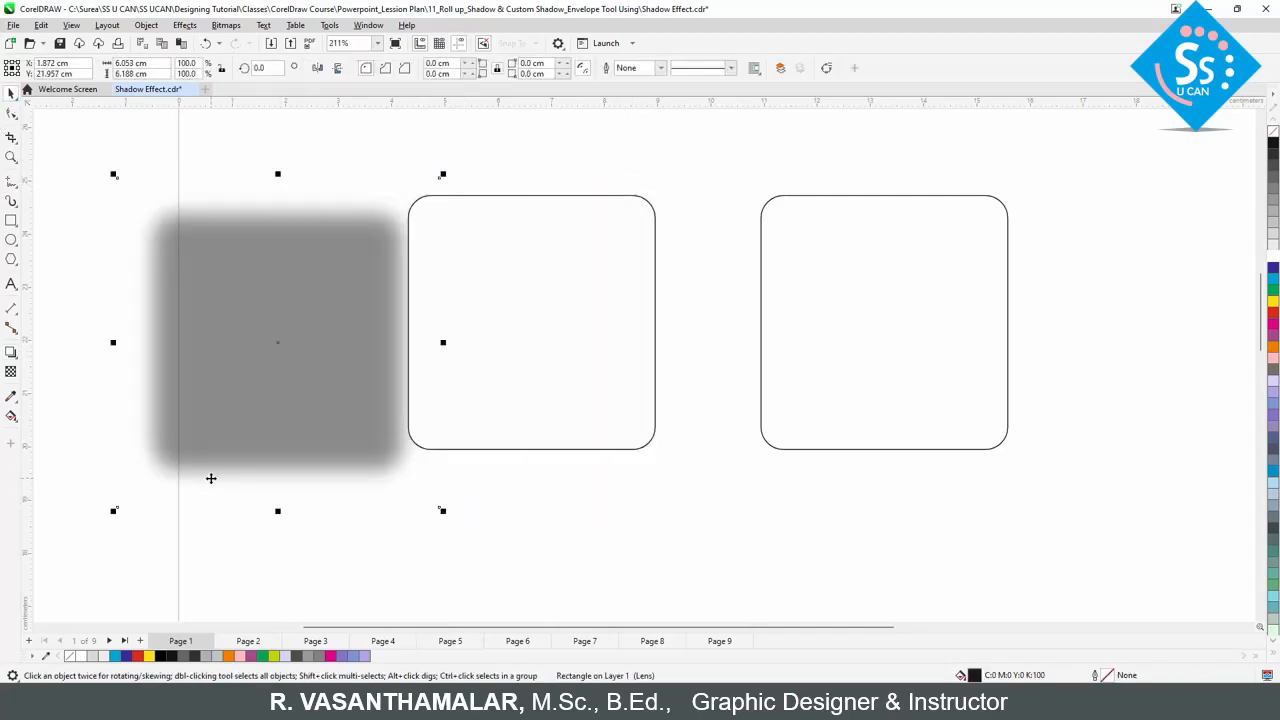
pyautogui.press('Delete')
# - Remove the left rectangle's fill and add a drop shadow with no offset and the feathering direction set to Middle
pyautogui.click(555, 350)
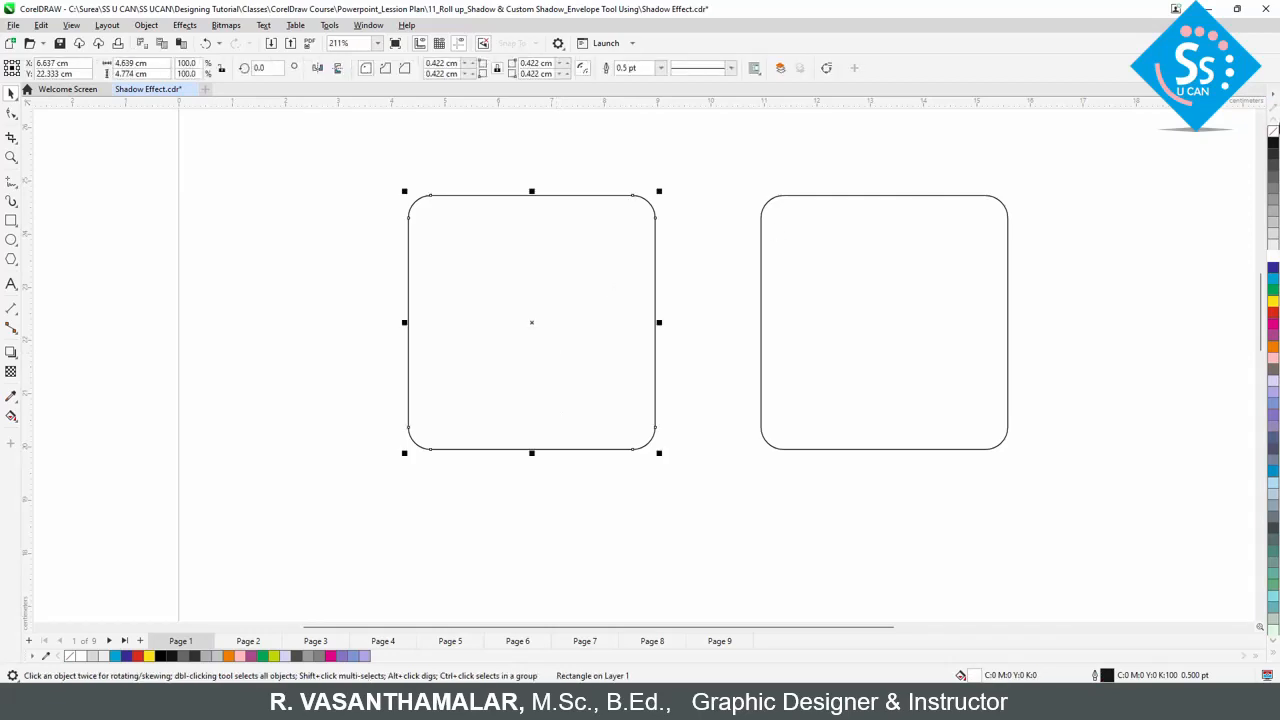
pyautogui.click(1274, 133)
pyautogui.click(10, 355)
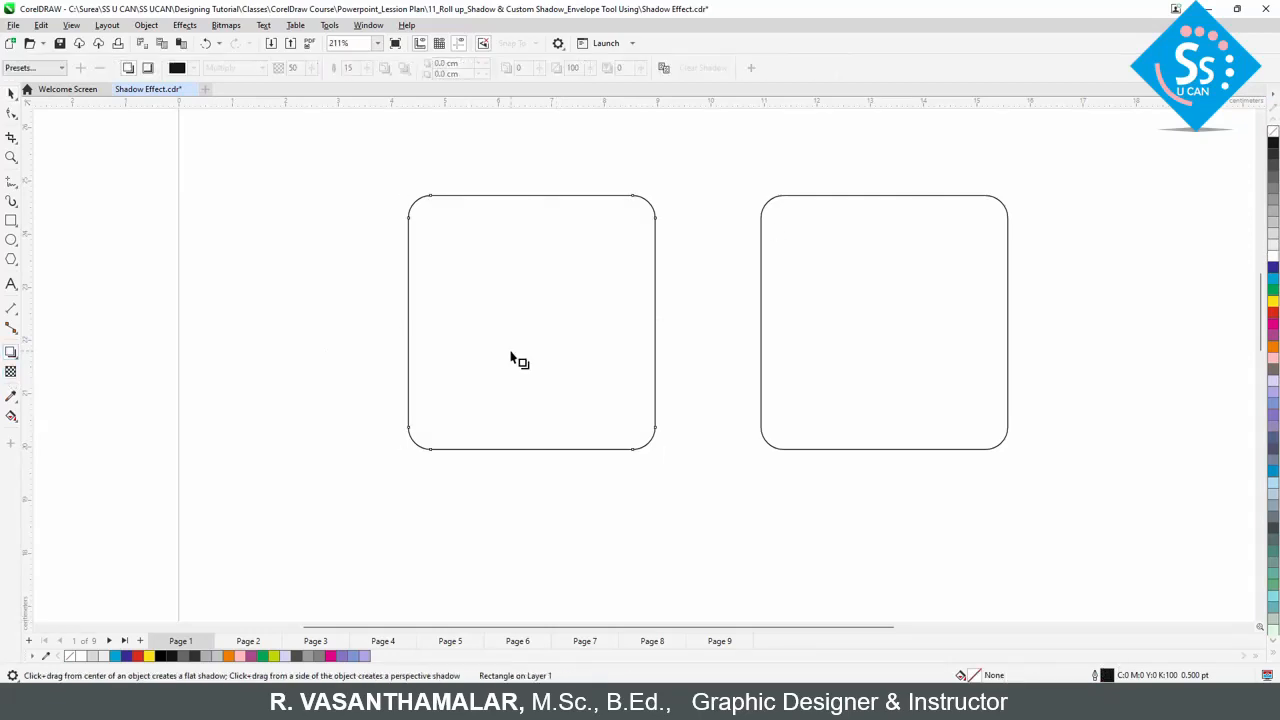
pyautogui.moveTo(532, 322); pyautogui.dragTo(655, 322)
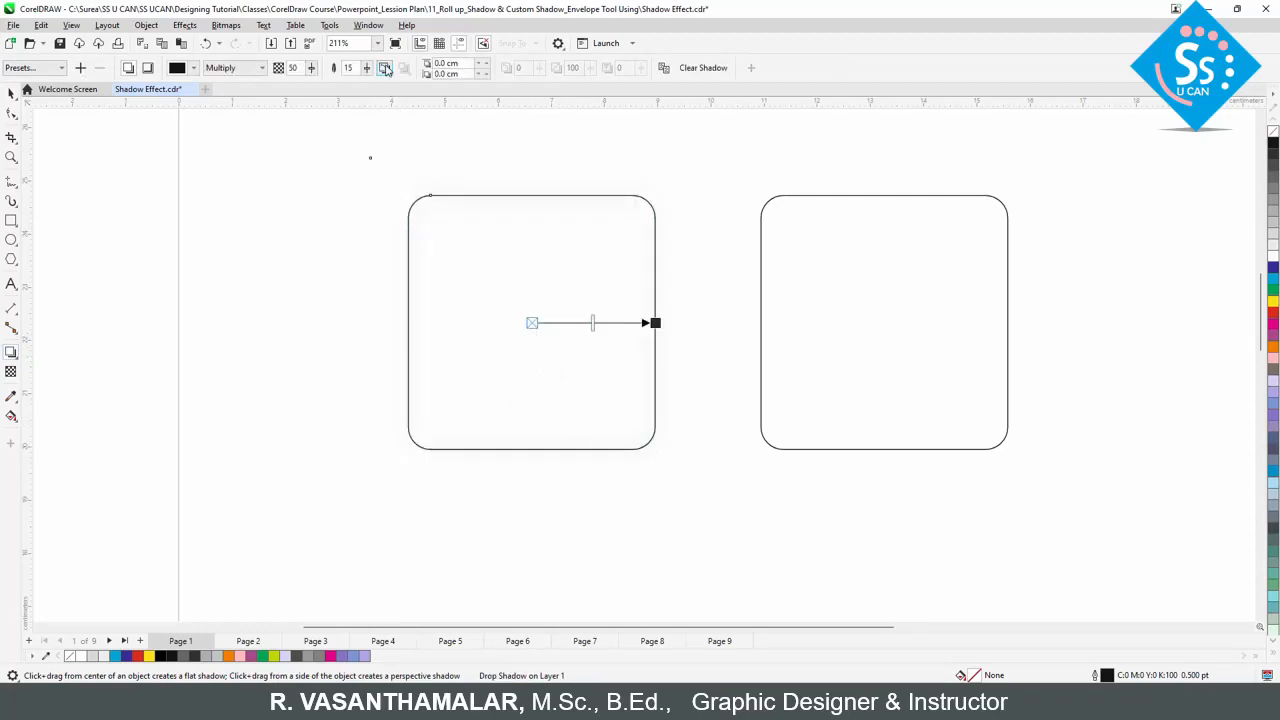
pyautogui.click(384, 67)
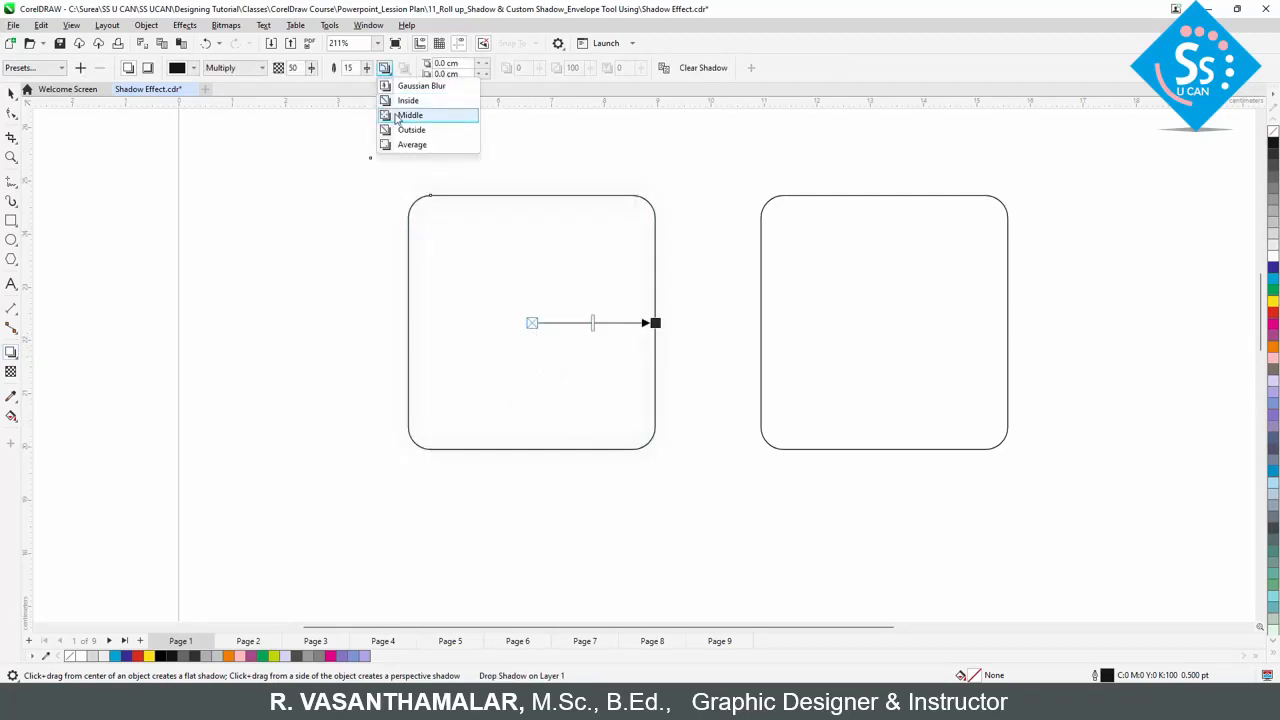
pyautogui.click(408, 115)
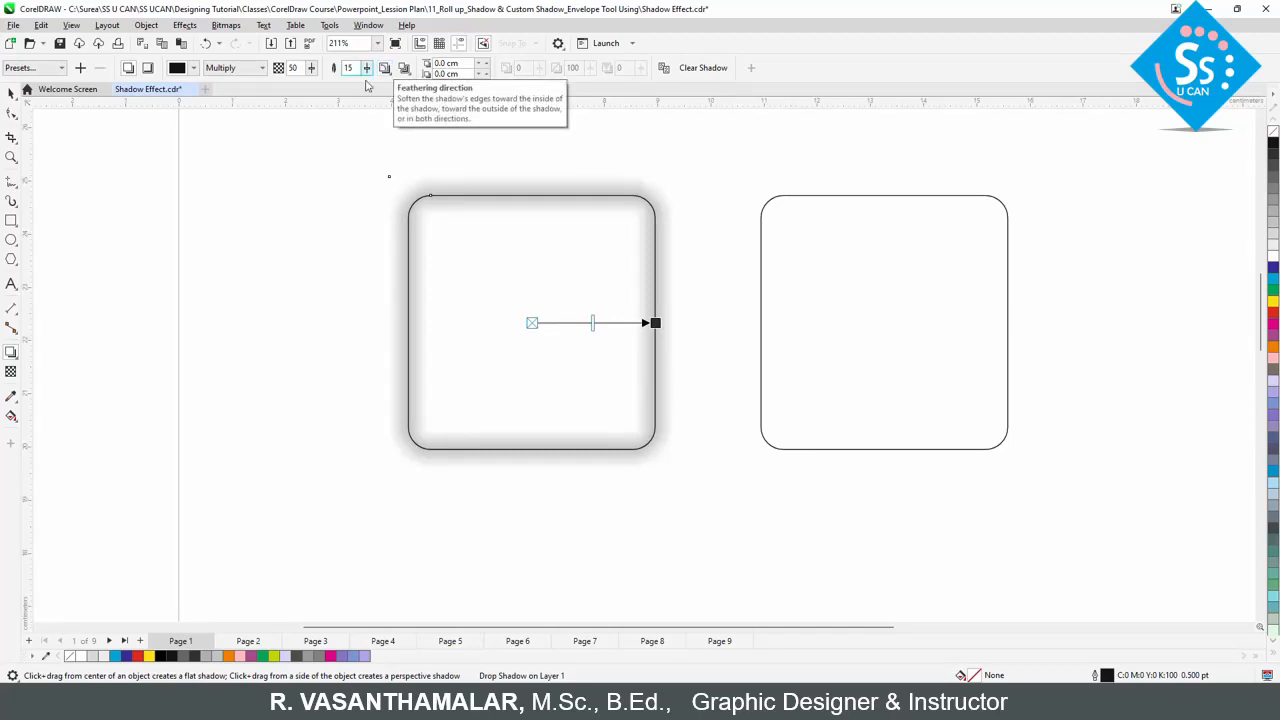
# - Break the feathered shadow apart from the left rectangle and move it about 0.6 cm right and down
pyautogui.click(11, 92)
pyautogui.rightClick(463, 183)
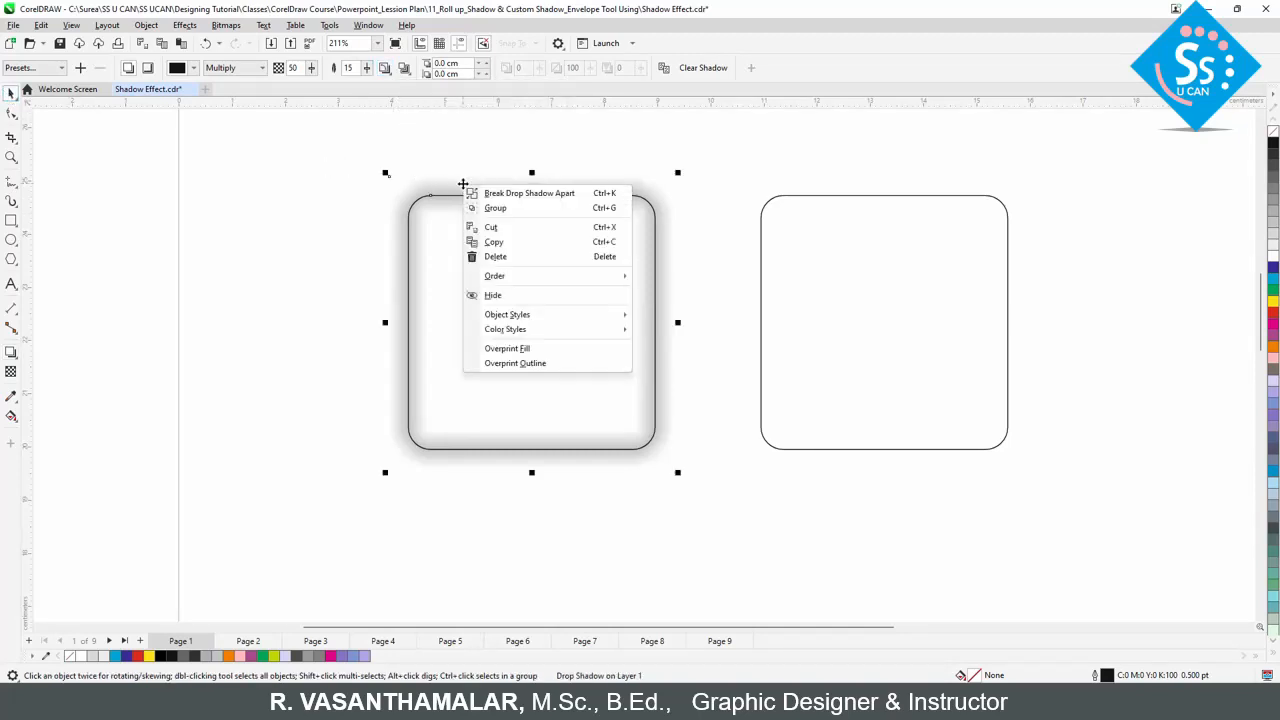
pyautogui.click(465, 194)
pyautogui.click(467, 187)
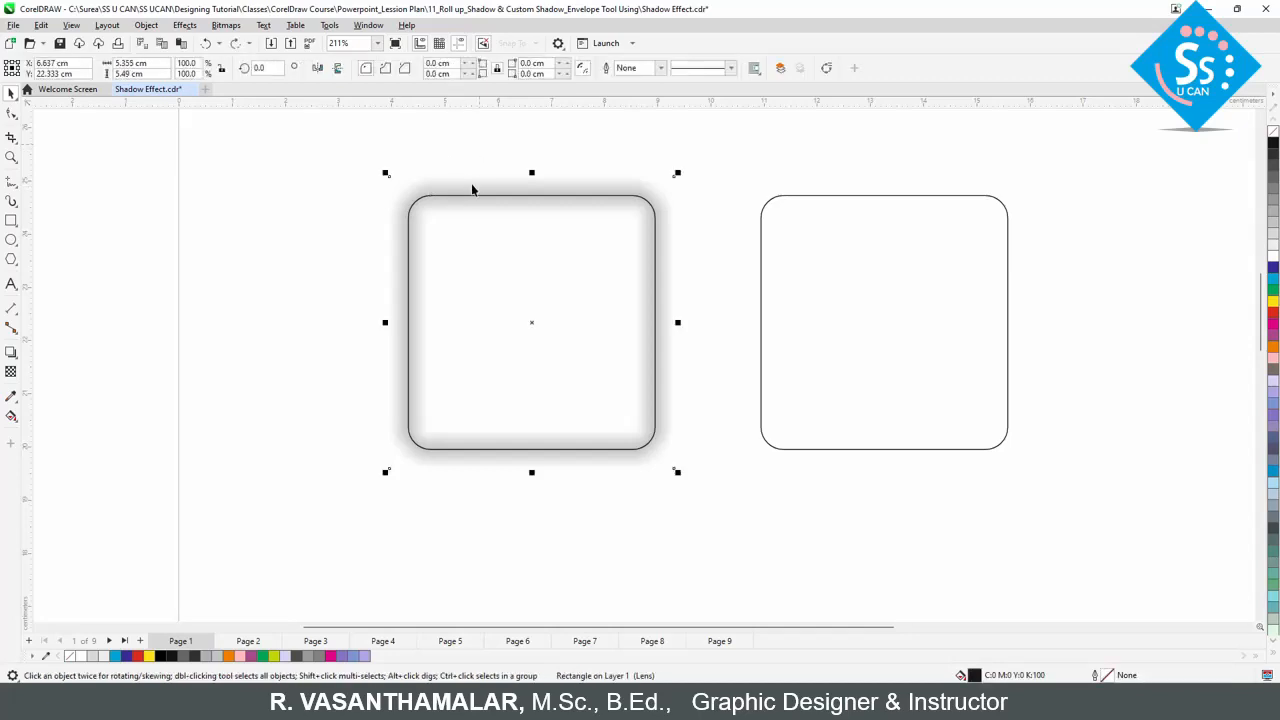
pyautogui.press('Escape')
pyautogui.click(462, 189)
pyautogui.moveTo(460, 187); pyautogui.dragTo(490, 222)
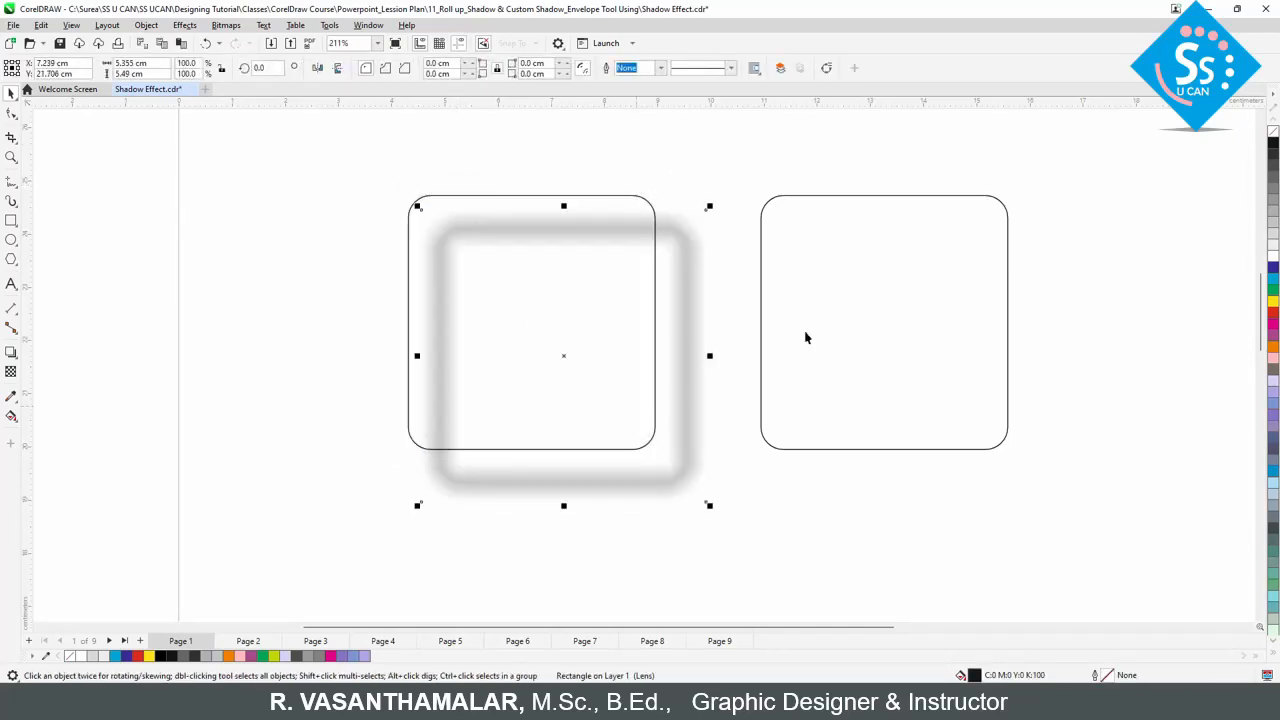
# - Recolour the separated shadow pink (C0 M40 Y20 K0) and shift it back up and left to about X 7.01, Y 21.97 cm
pyautogui.click(1274, 357)
pyautogui.moveTo(566, 357); pyautogui.dragTo(558, 354)
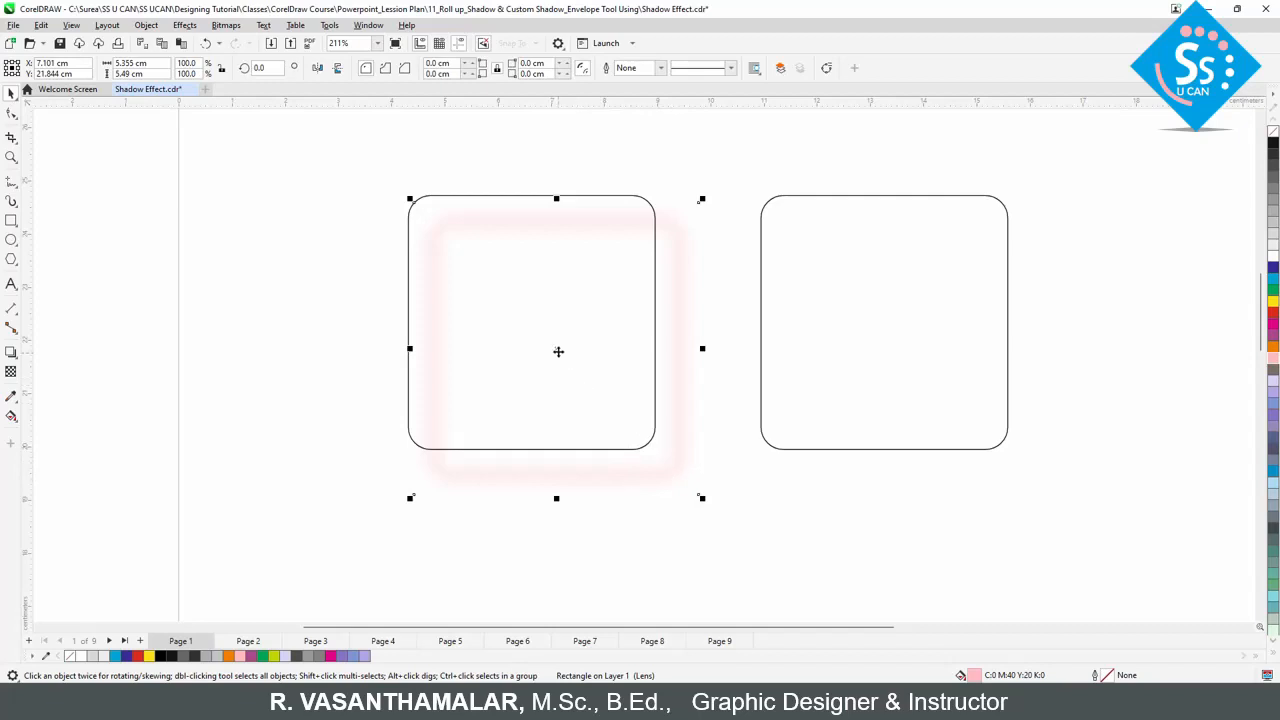
pyautogui.moveTo(554, 346); pyautogui.dragTo(549, 340)
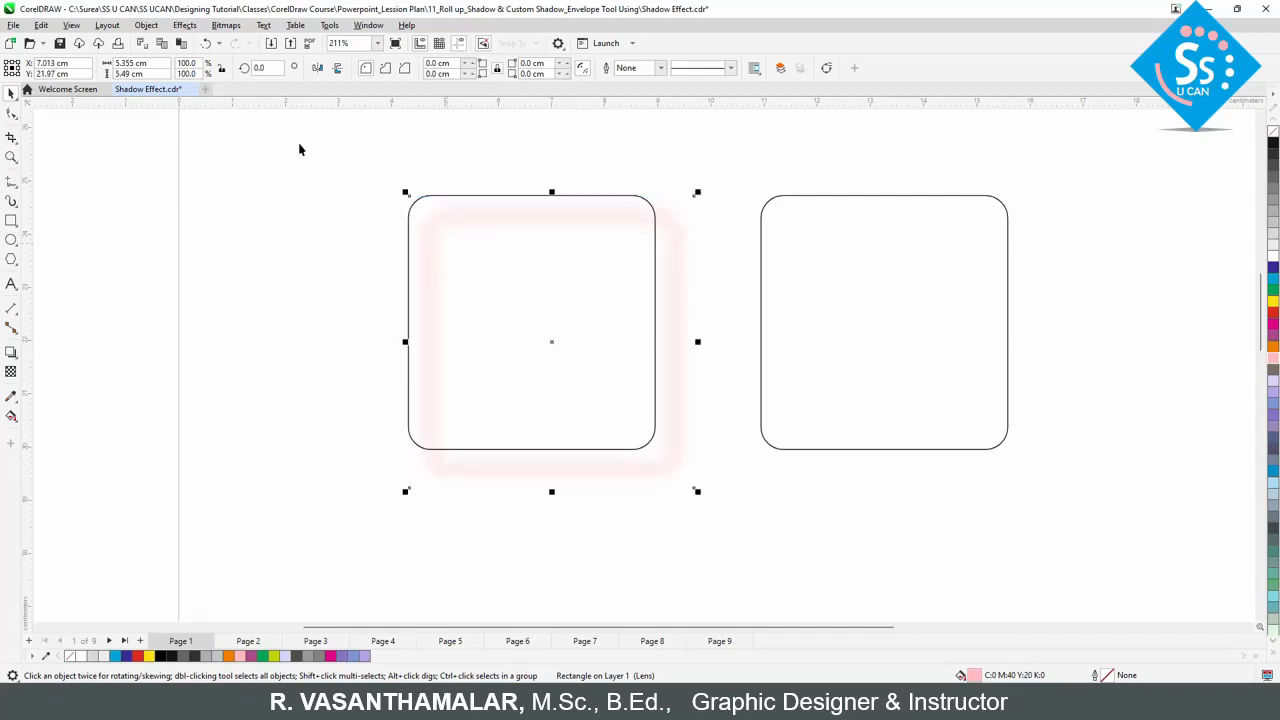
# - PowerClip the pink shadow inside the left rounded rectangle and remove the rectangle's outline
pyautogui.click(146, 25)
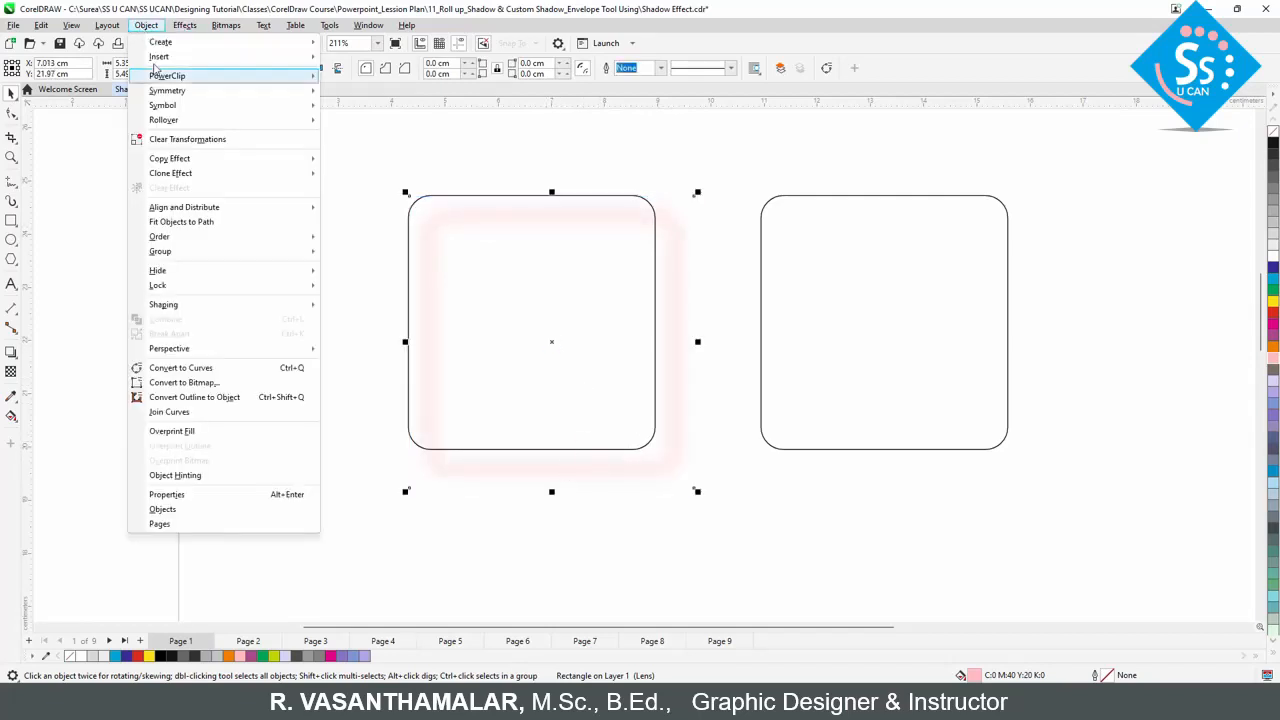
pyautogui.moveTo(311, 80)
pyautogui.click(376, 78)
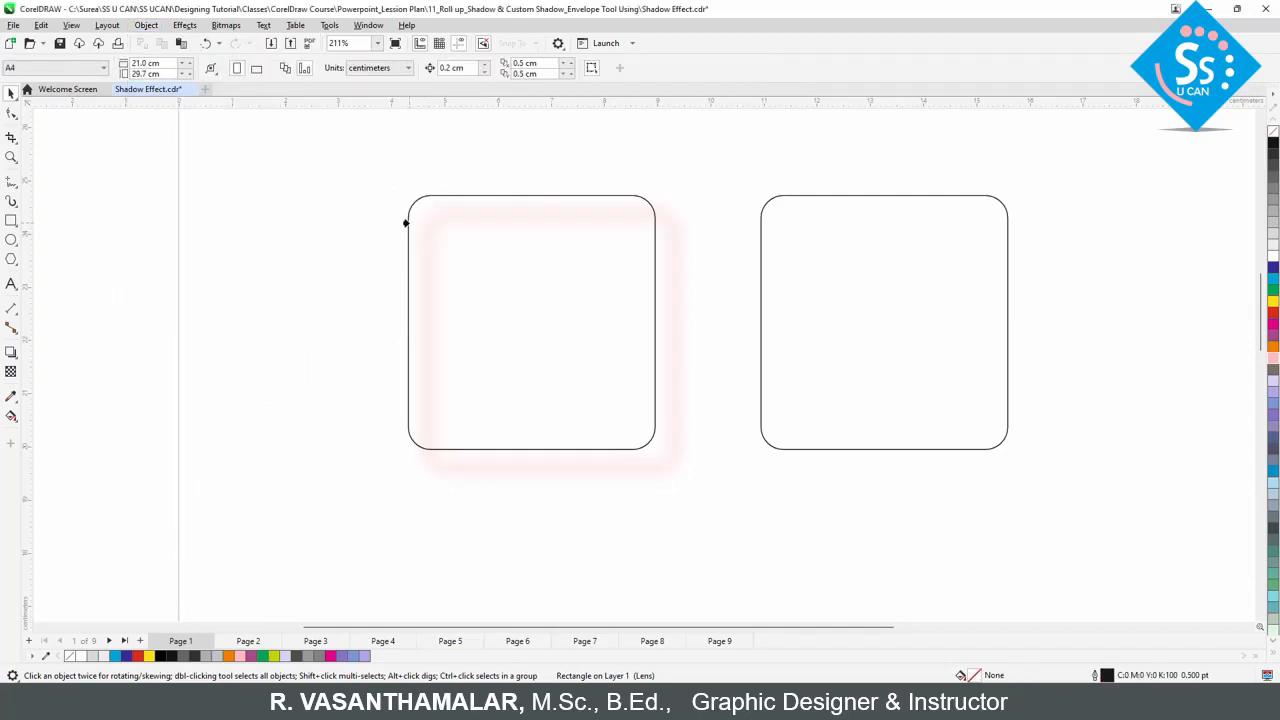
pyautogui.click(405, 223)
pyautogui.rightClick(1274, 132)
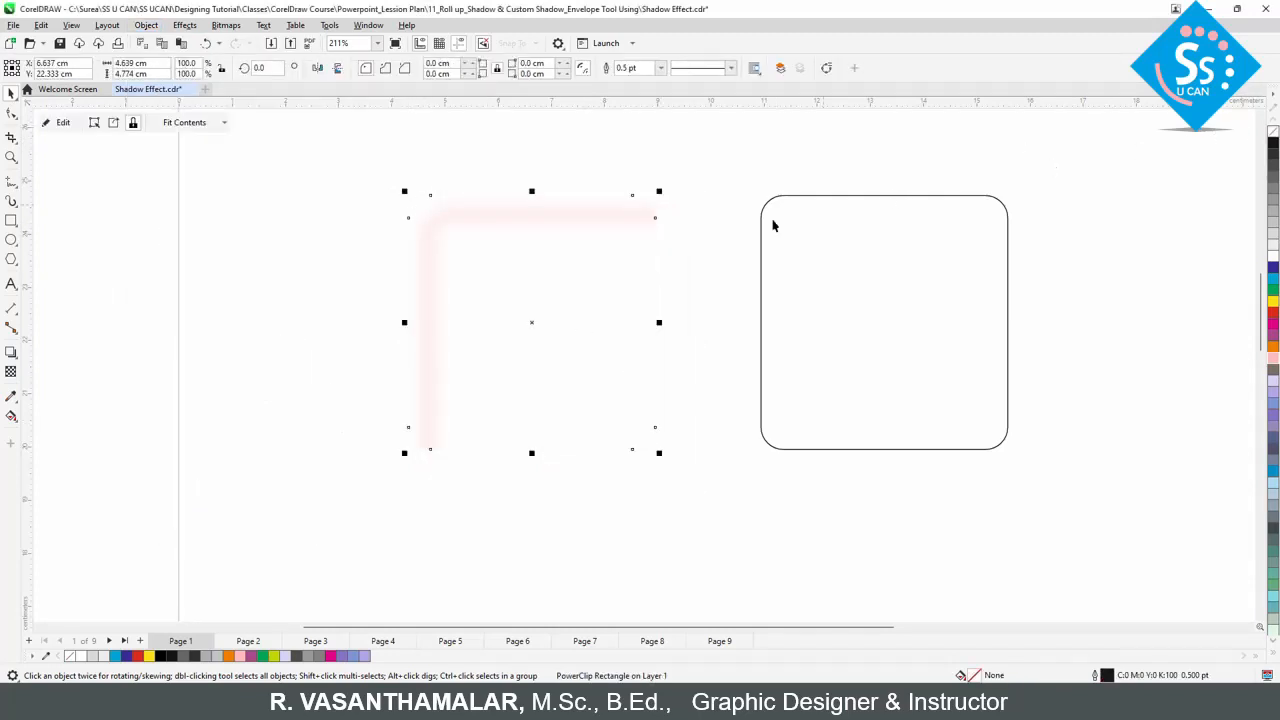
# - Edit the left PowerClip's contents, scale the pink shadow down to about 5.2 × 5.3 cm, and finish editing
pyautogui.doubleClick(586, 231)
pyautogui.click(505, 224)
pyautogui.click(690, 489)
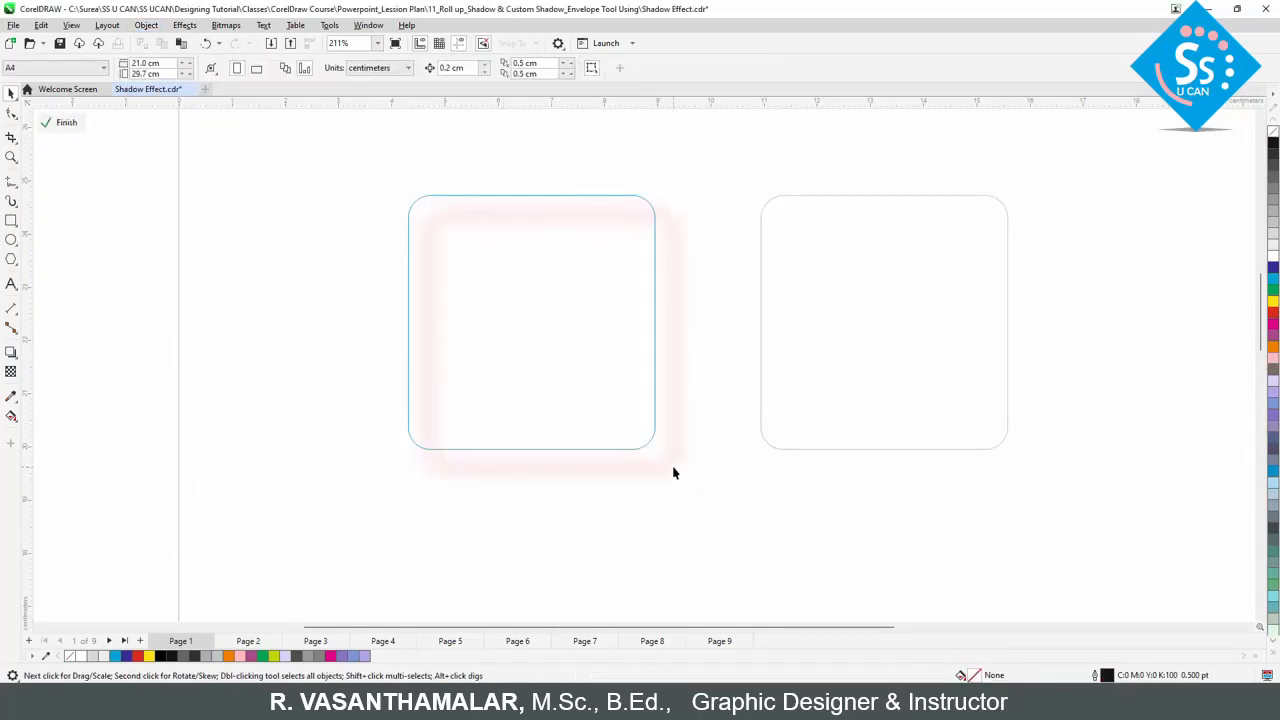
pyautogui.click(673, 468)
pyautogui.moveTo(698, 491); pyautogui.dragTo(689, 485)
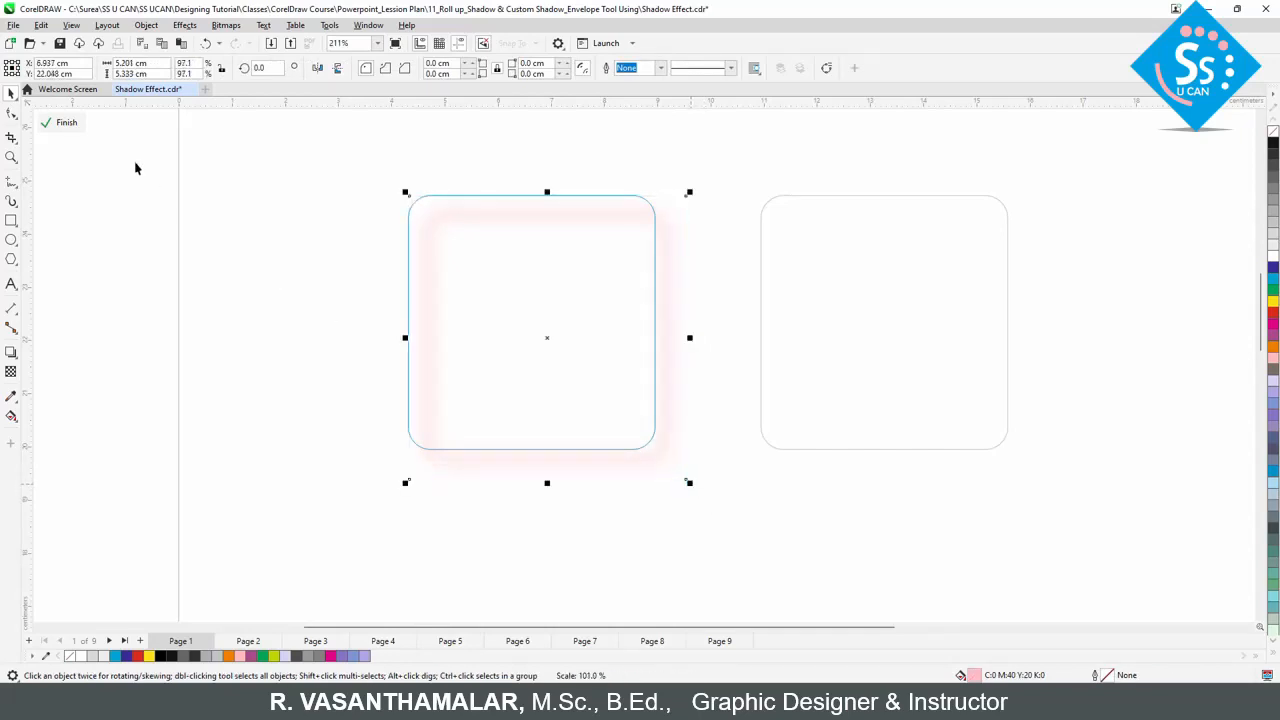
pyautogui.click(64, 124)
# - Copy the right rounded rectangle about 3.3 cm to the right and give the copy a 4.0 pt pink outline (C0 M40 Y20 K0)
pyautogui.click(795, 305)
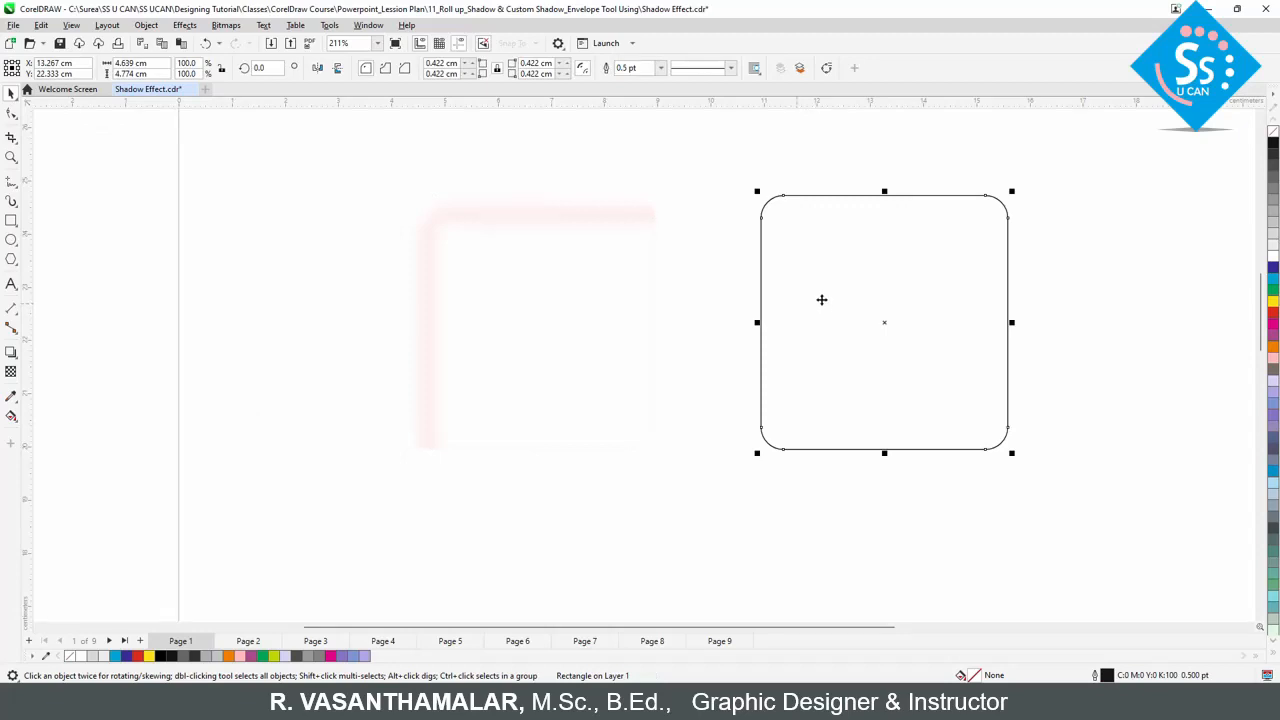
pyautogui.moveTo(811, 305); pyautogui.dragTo(1008, 306)
pyautogui.hotkey('ctrl', 'z')
pyautogui.click(660, 68)
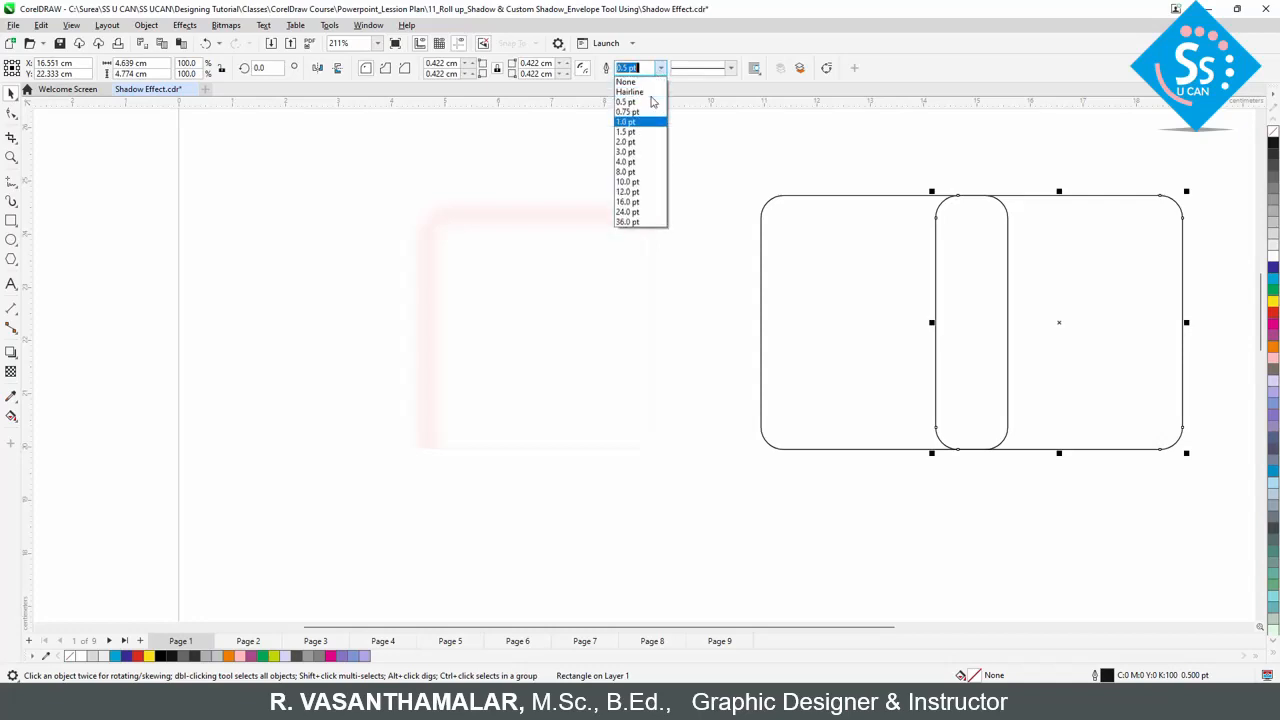
pyautogui.click(643, 167)
pyautogui.rightClick(1274, 358)
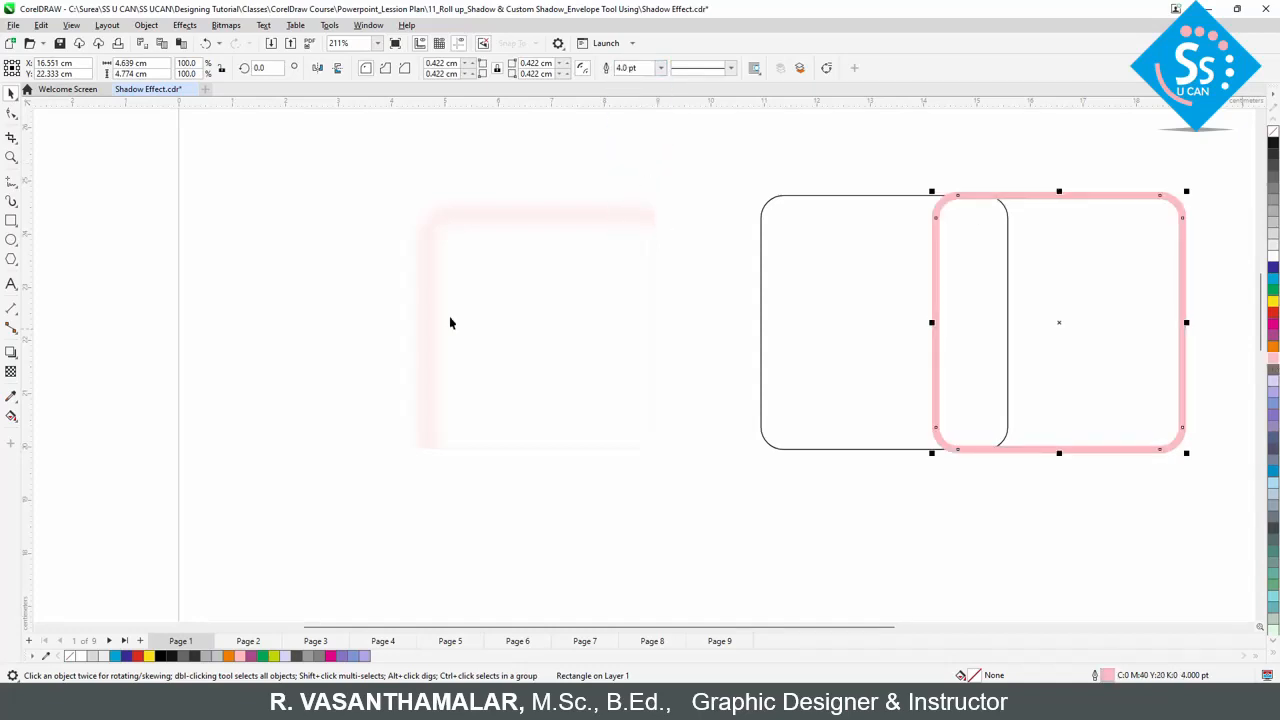
# - Apply a Gaussian Blur with a radius of 15.7 pixels to the copy with the pink outline
pyautogui.click(186, 26)
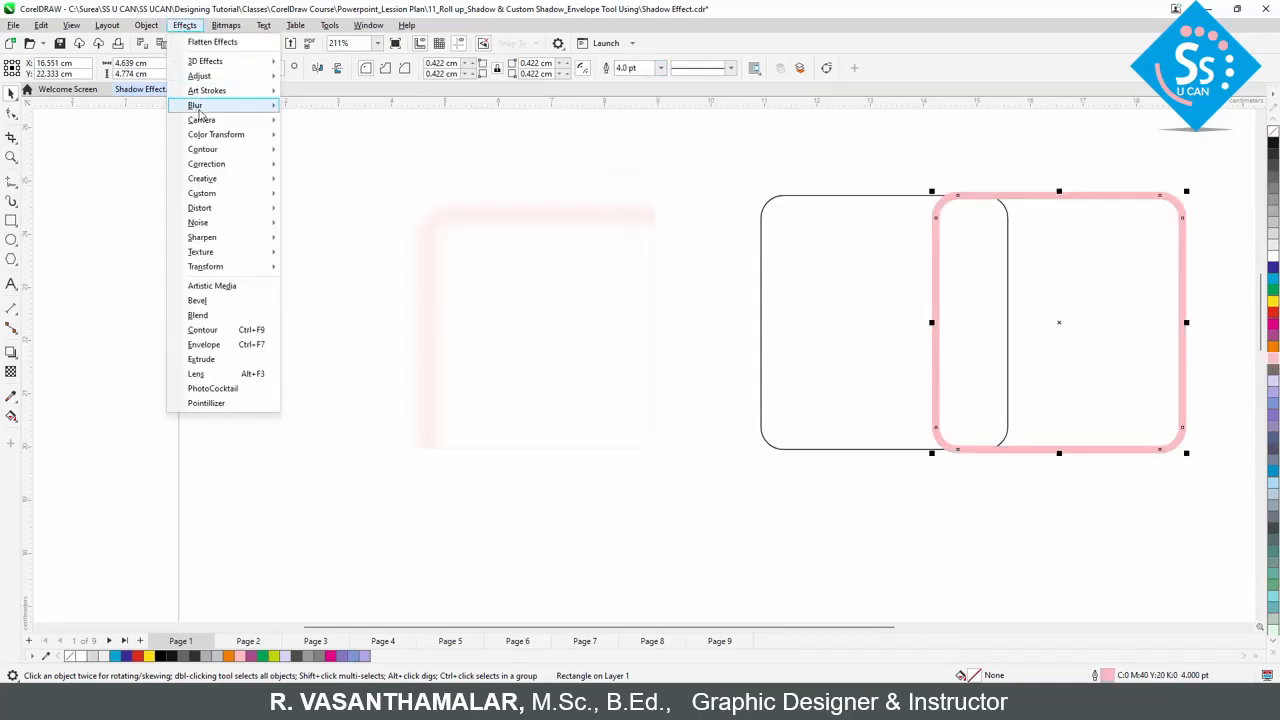
pyautogui.moveTo(198, 106)
pyautogui.click(312, 143)
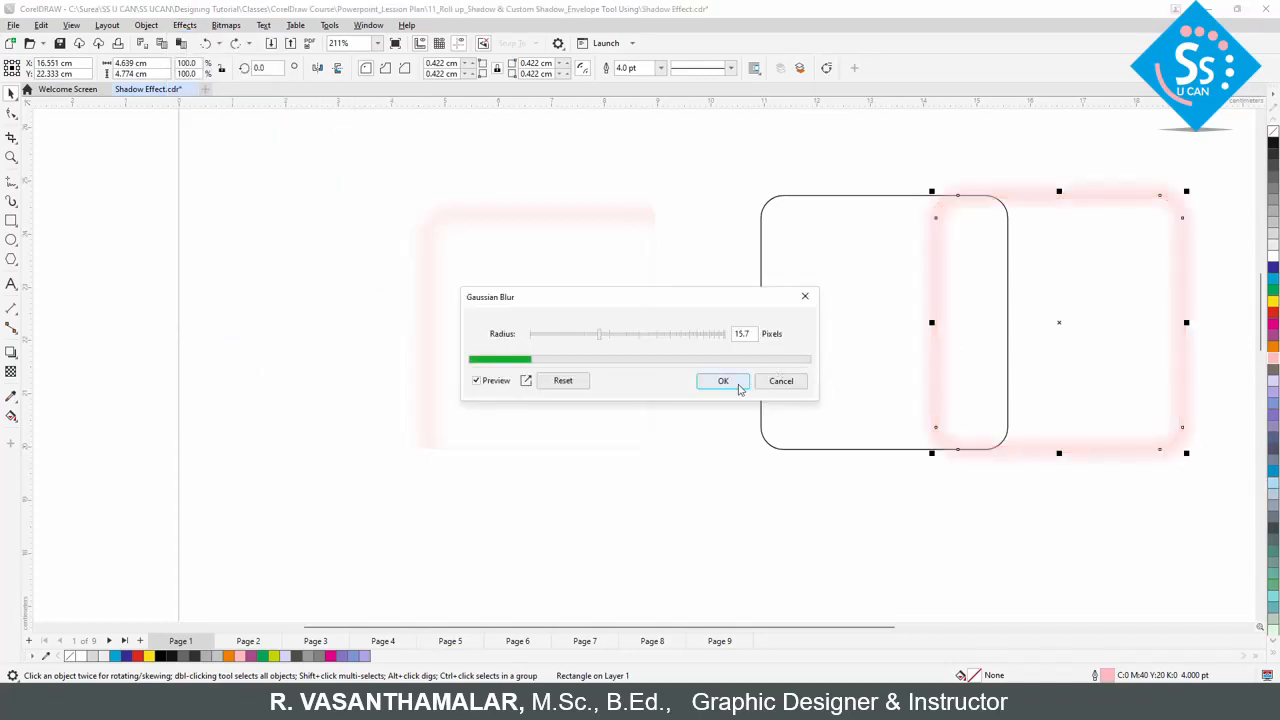
pyautogui.click(724, 382)
# - PowerClip the blurred pink outline, offset about 0.2 cm right and down, inside the black-outlined rectangle and remove that rectangle's outline
pyautogui.moveTo(1071, 221); pyautogui.dragTo(907, 233)
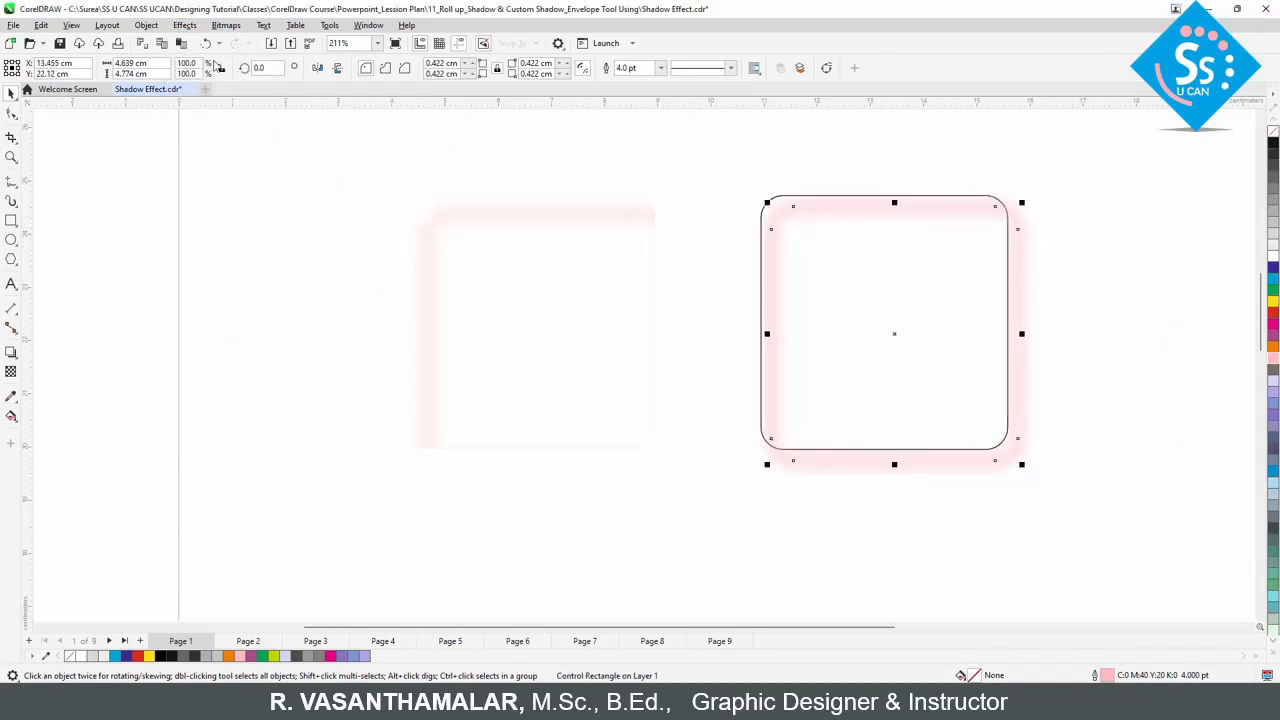
pyautogui.click(146, 25)
pyautogui.moveTo(310, 83)
pyautogui.click(375, 78)
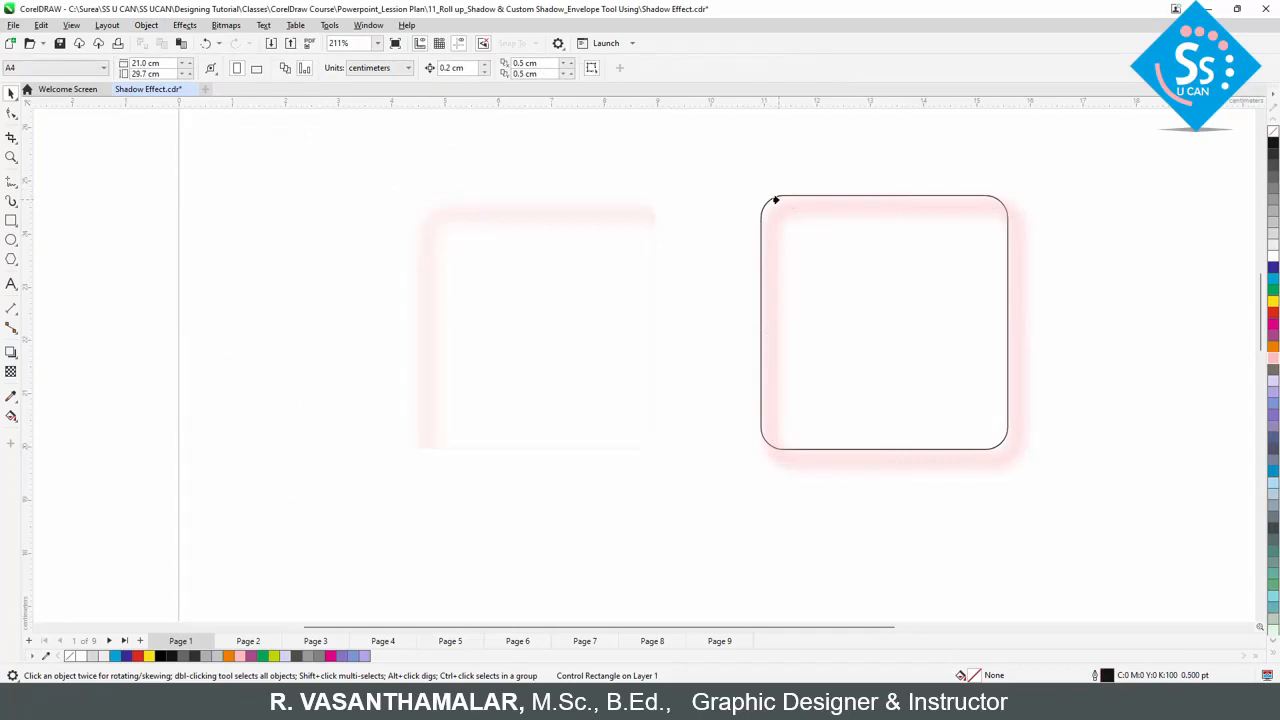
pyautogui.click(772, 202)
pyautogui.rightClick(1274, 133)
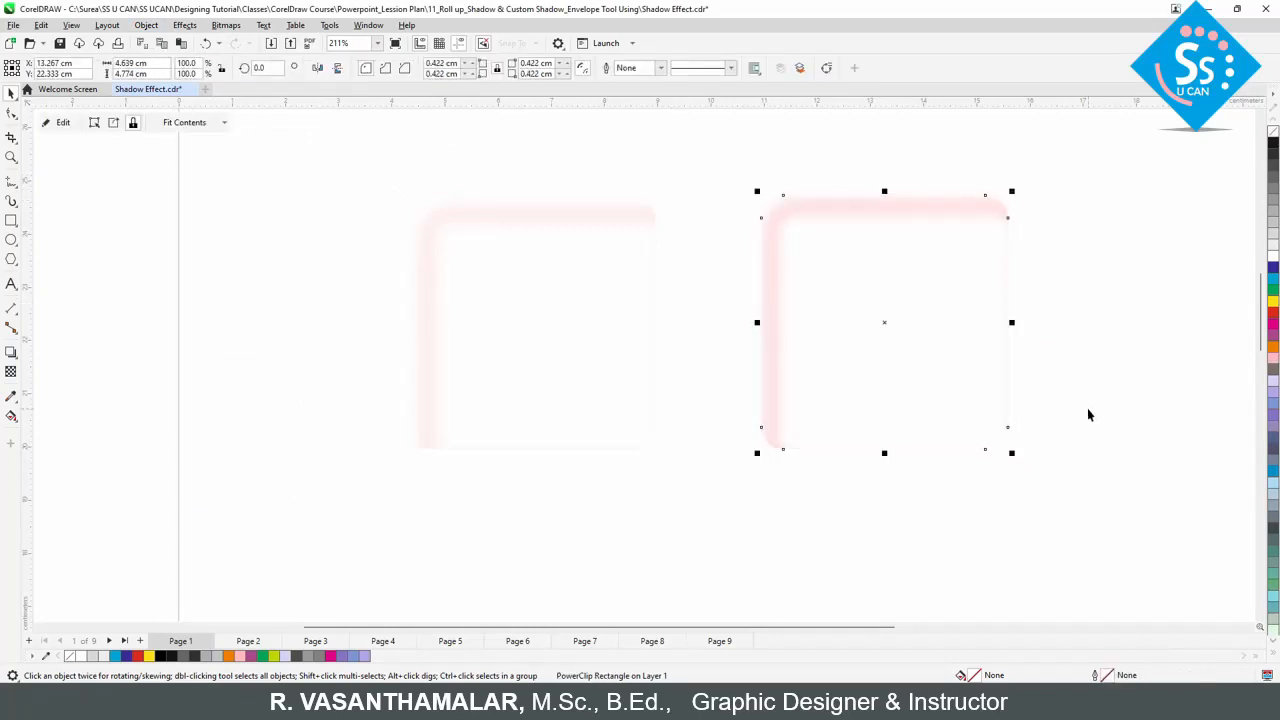
# - Copy both pink-shadowed rounded rectangles straight down about 5.6 cm to make a second row
pyautogui.click(1087, 411)
pyautogui.press('F4')
pyautogui.scroll(-1, 1091, 469)
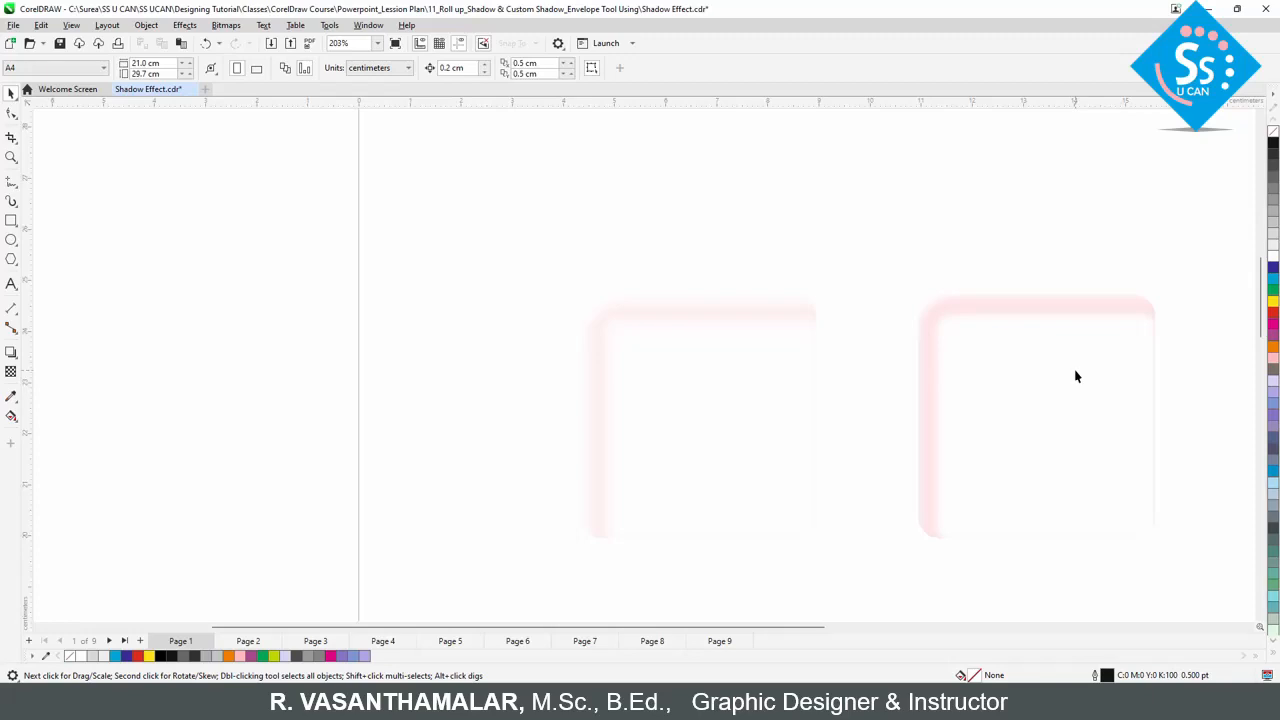
pyautogui.scroll(-1, 971, 459)
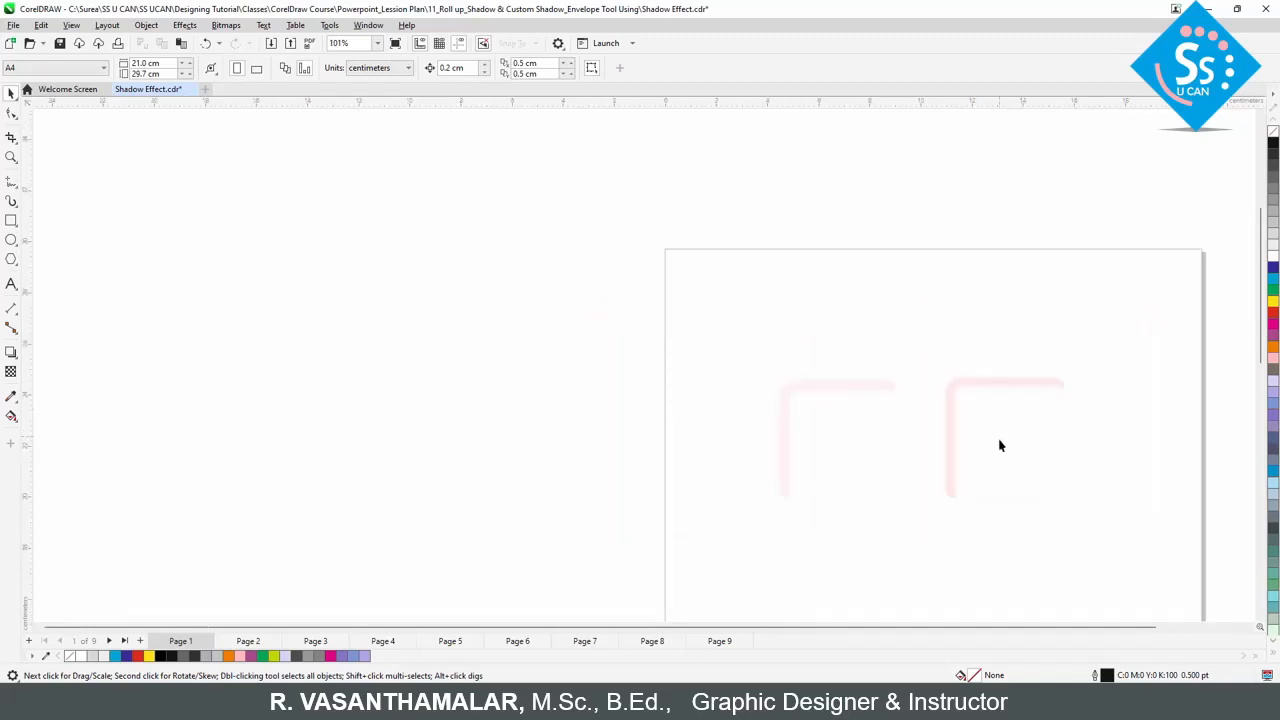
pyautogui.hotkey('ctrl', 'a')
pyautogui.moveTo(1013, 417); pyautogui.dragTo(1014, 559)
pyautogui.rightClick(1014, 559)
pyautogui.click(1141, 553)
pyautogui.press('F4')
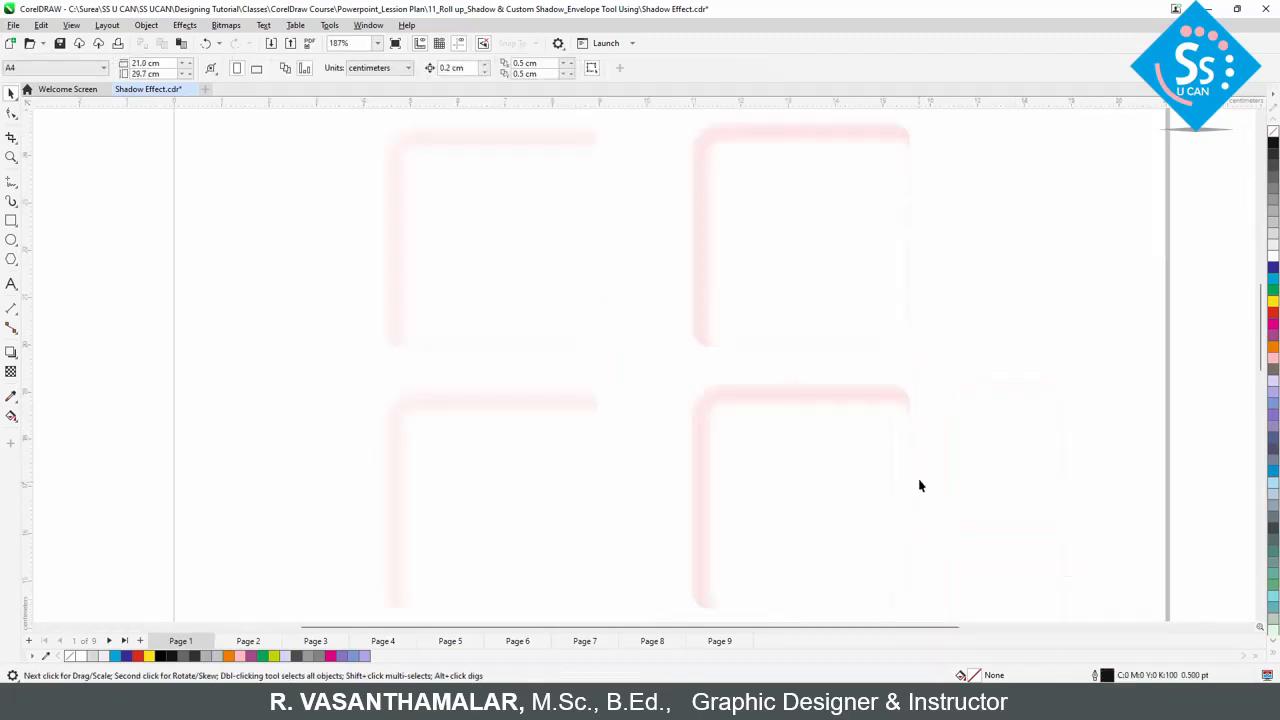
# - Copy the lower right PowerClip about 5.0 cm to the right, extract the copy's contents and delete them
pyautogui.click(793, 490)
pyautogui.moveTo(817, 457); pyautogui.dragTo(1053, 455)
pyautogui.rightClick(1053, 455)
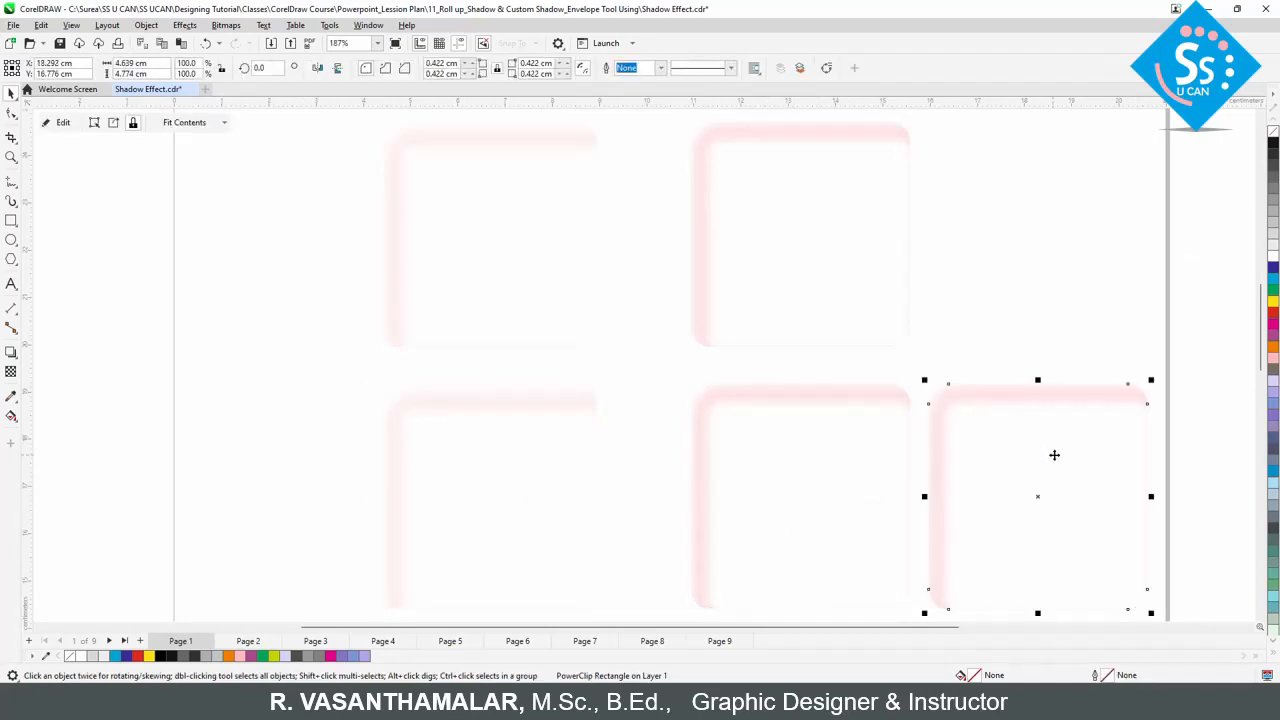
pyautogui.rightClick(1050, 454)
pyautogui.click(1100, 45)
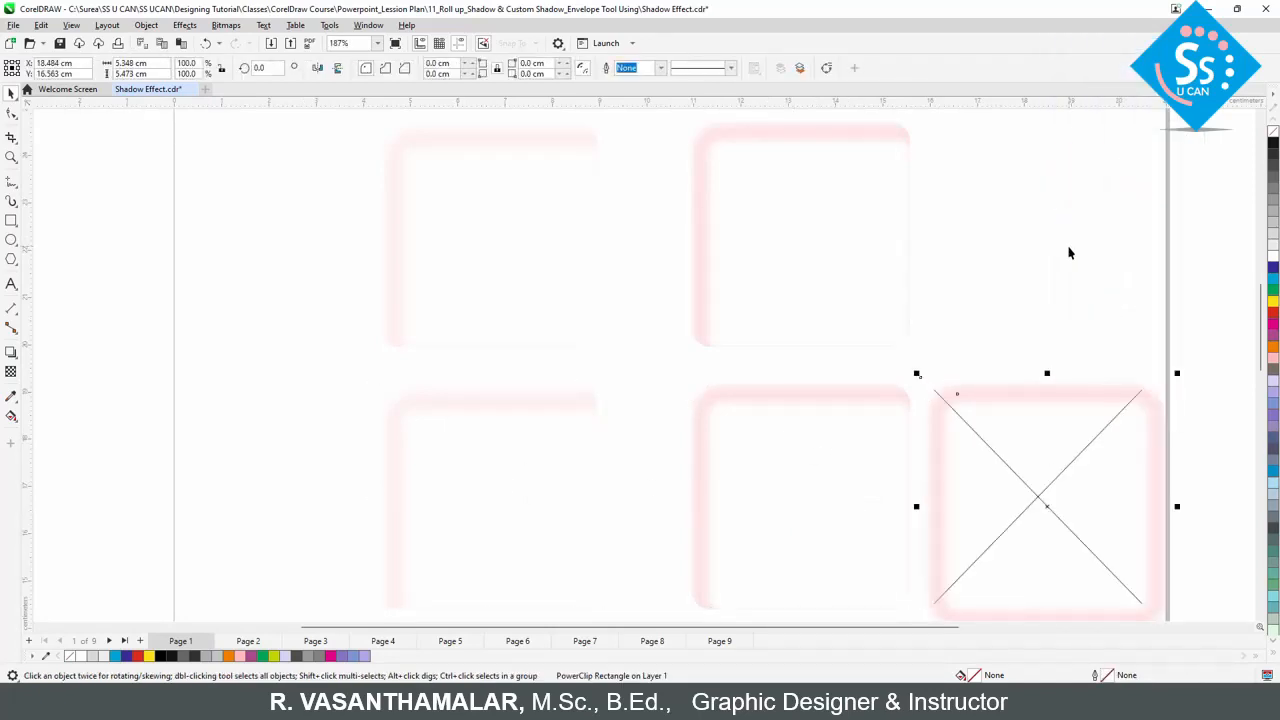
pyautogui.click(1063, 453)
pyautogui.click(1054, 486)
# - Set the empty copy's frame type to None and fill the rounded rectangle with pink (C0 M40 Y20 K0)
pyautogui.rightClick(1054, 486)
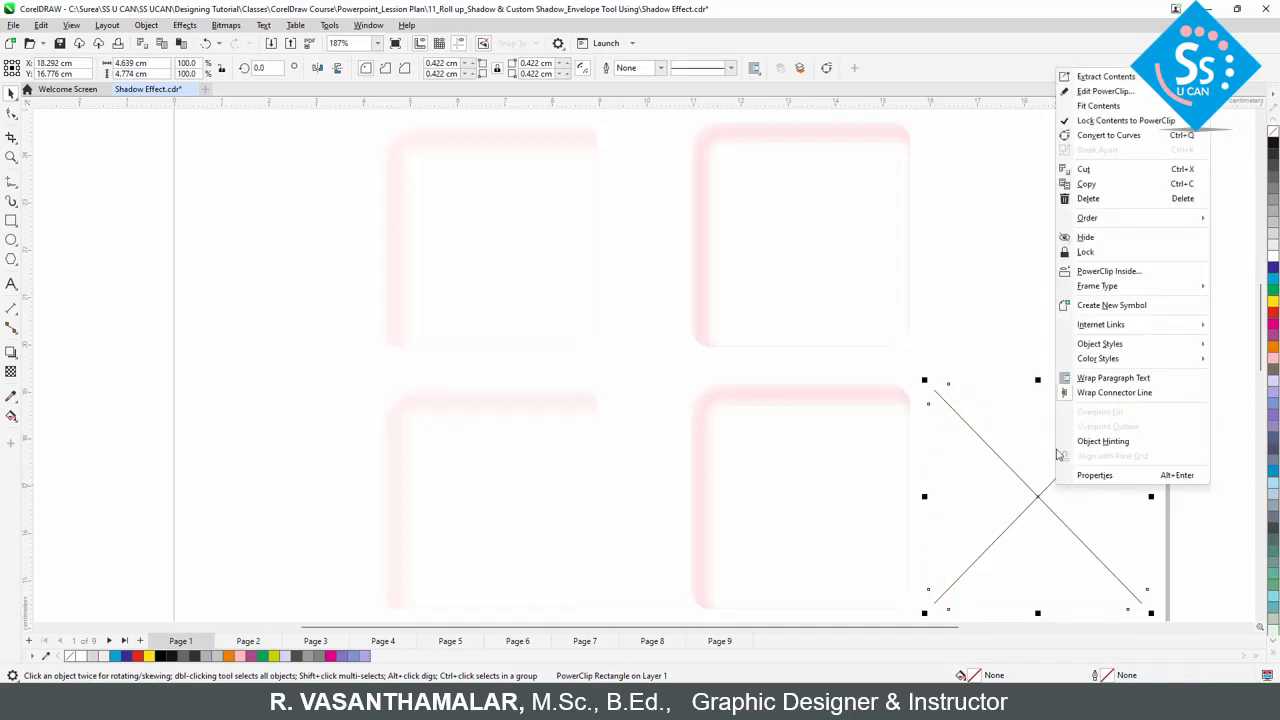
pyautogui.moveTo(1106, 289)
pyautogui.click(930, 300)
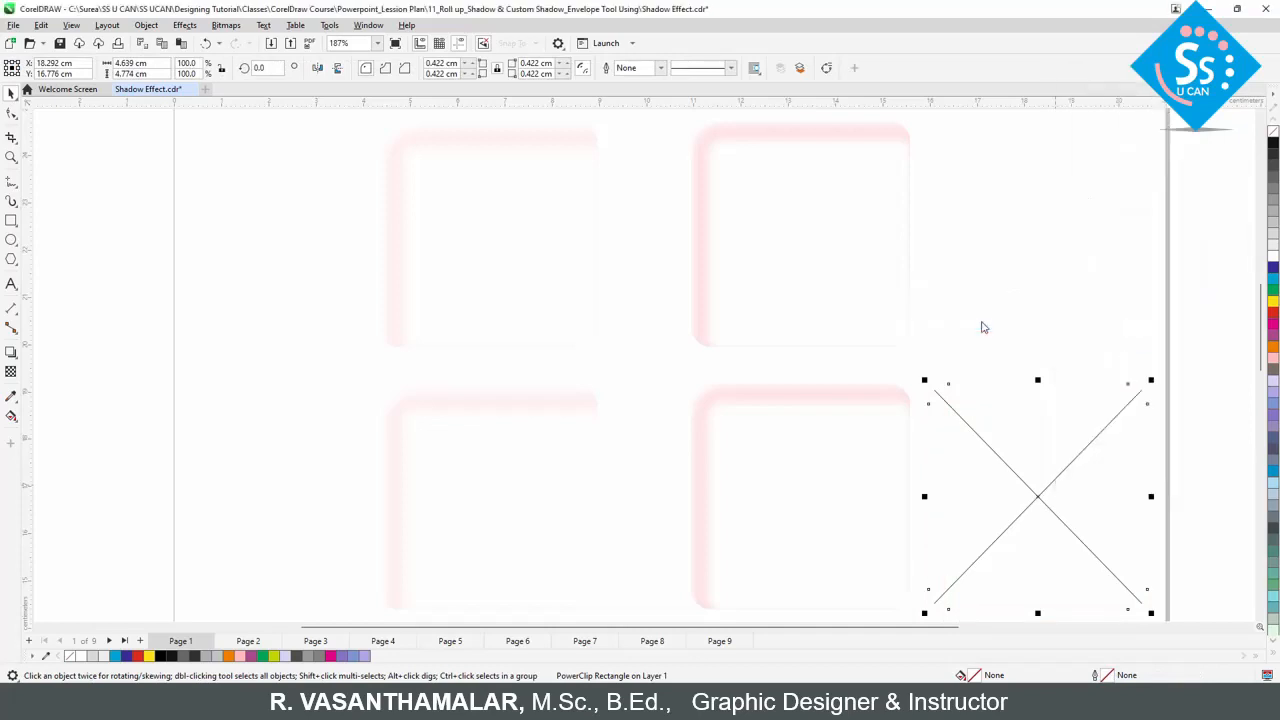
pyautogui.click(1273, 358)
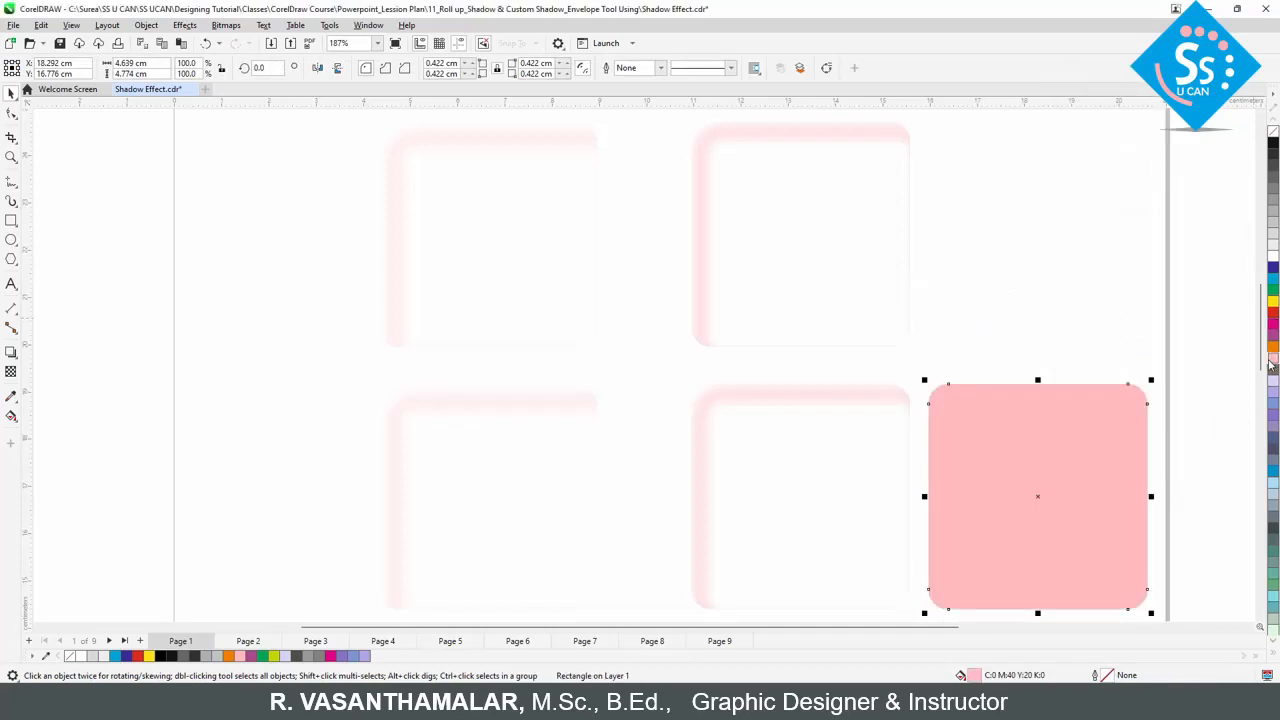
# - Fade the pink rectangle from opaque at its base to transparent at its top and centre it over the lower shadowed rectangle
pyautogui.click(11, 371)
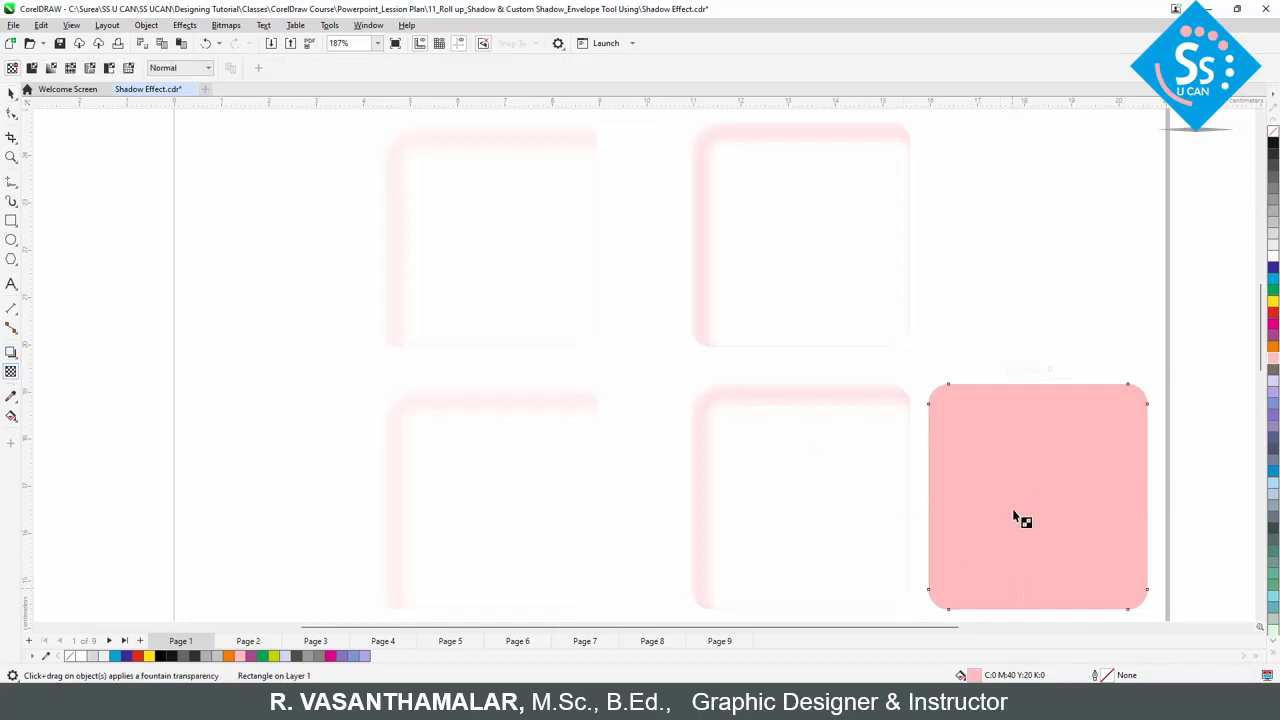
pyautogui.moveTo(1014, 586); pyautogui.dragTo(1016, 394)
pyautogui.press('space')
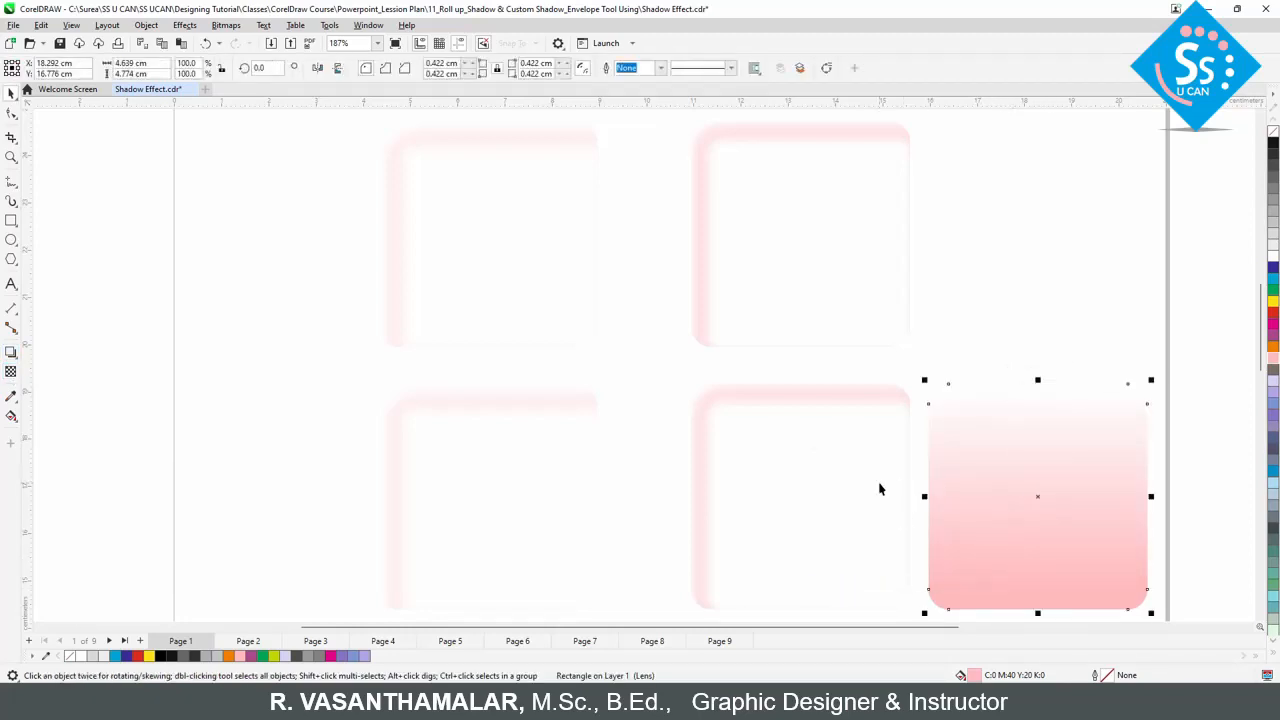
pyautogui.keyDown('shift'); pyautogui.click(880, 484); pyautogui.keyUp('shift')
pyautogui.press('c')
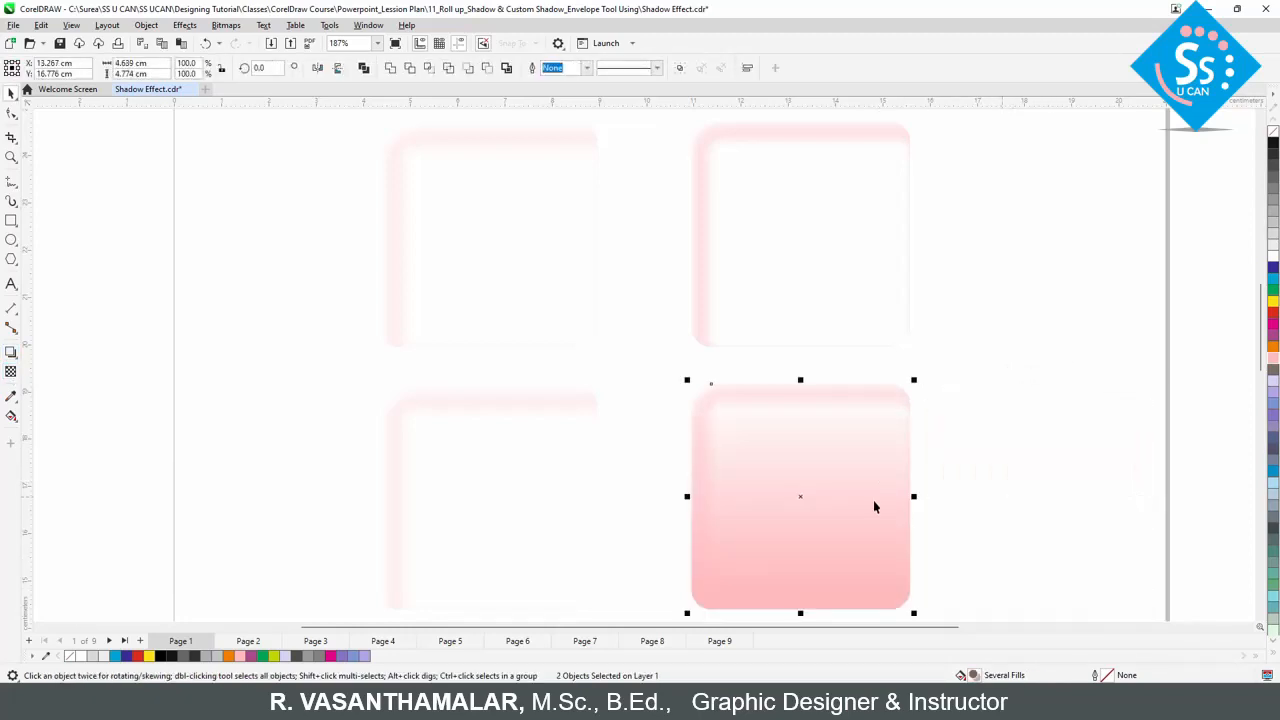
# - Shorten the pink gradient rectangle from its top edge to about 4.0 cm high and lower the transparent end of its fade
pyautogui.click(826, 408)
pyautogui.moveTo(800, 380); pyautogui.dragTo(800, 414)
pyautogui.press('space')
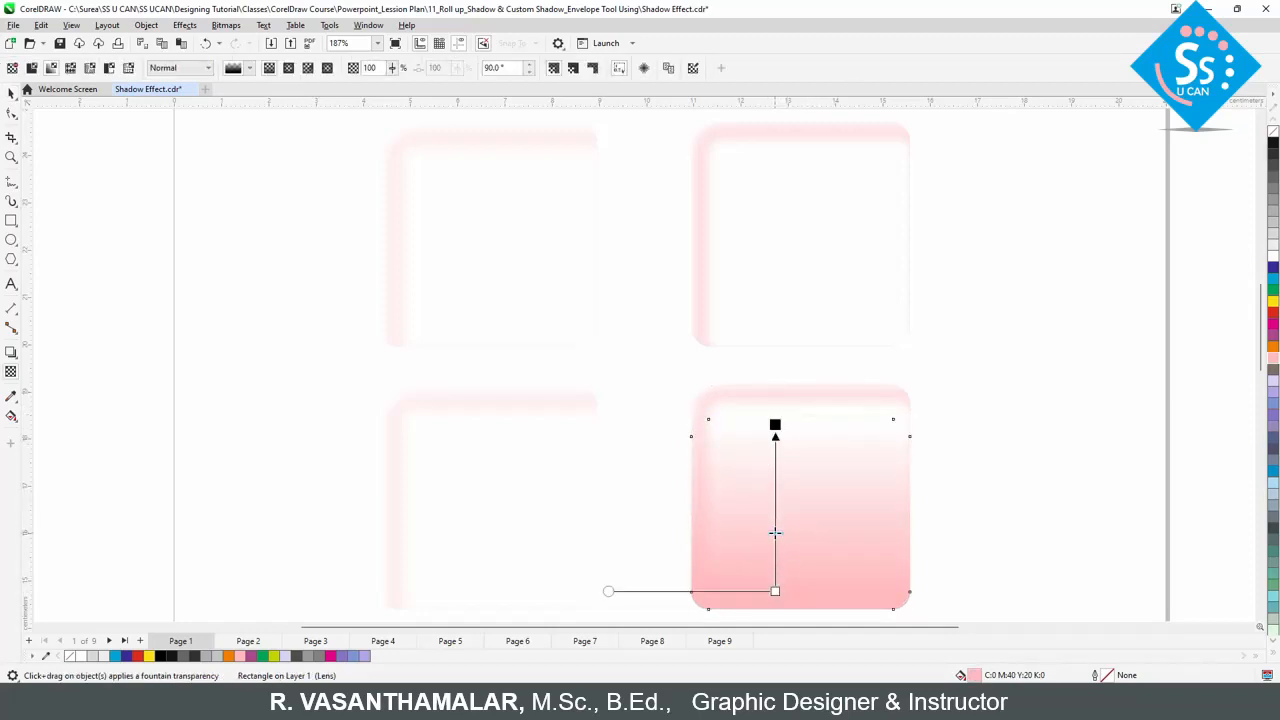
pyautogui.moveTo(775, 425); pyautogui.dragTo(775, 458)
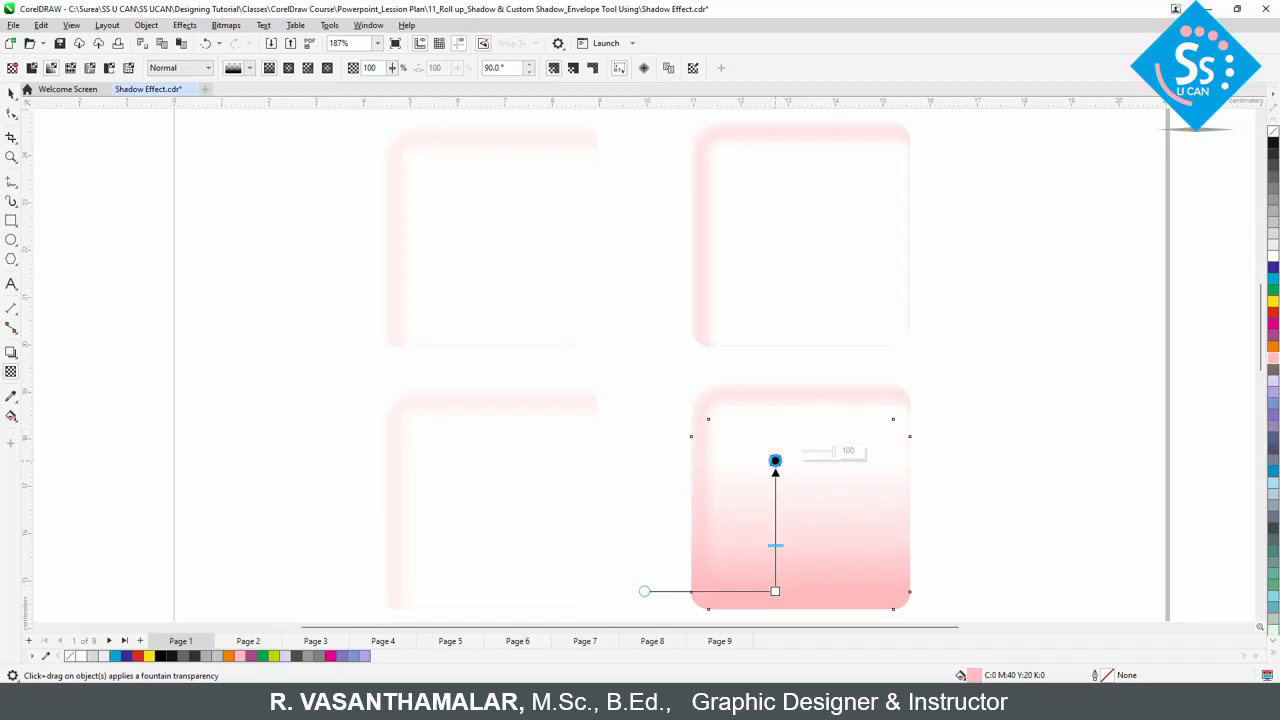
pyautogui.press('space')
# - Apply a low-radius Gaussian Blur to the pink gradient rectangle
pyautogui.press('z')
pyautogui.rightClick(943, 529)
pyautogui.moveTo(729, 402); pyautogui.dragTo(1057, 591)
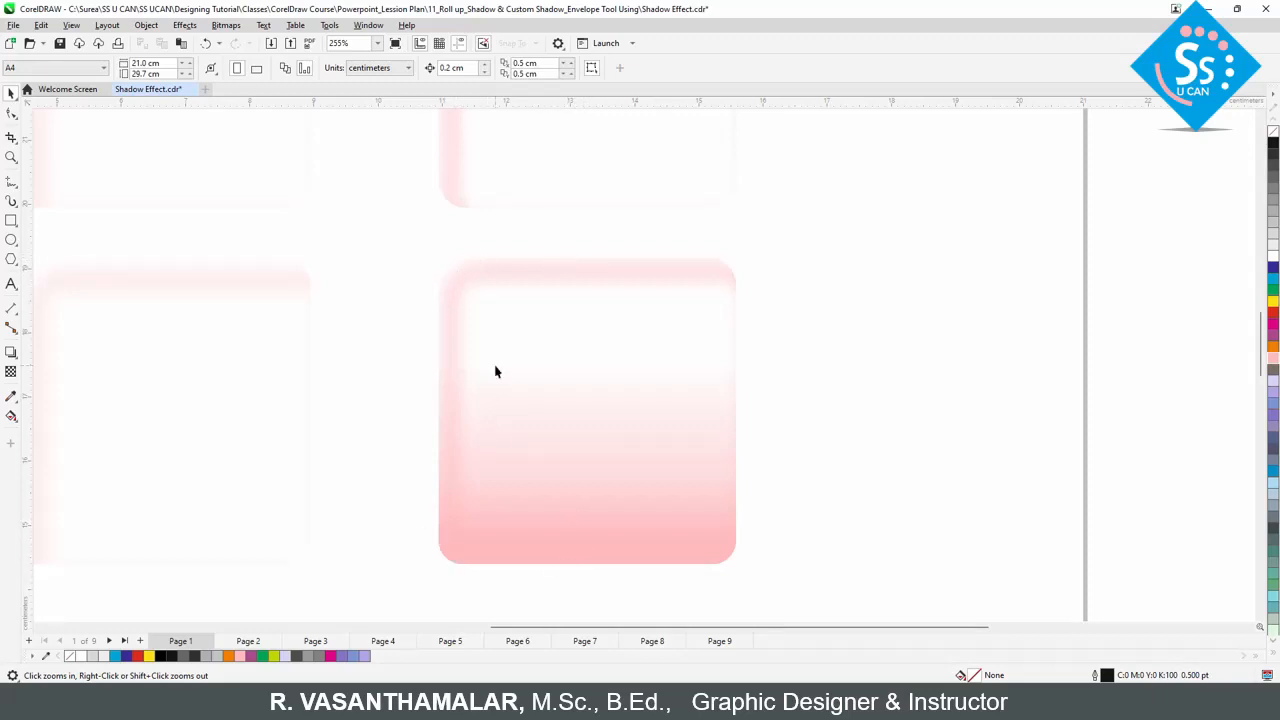
pyautogui.press('space')
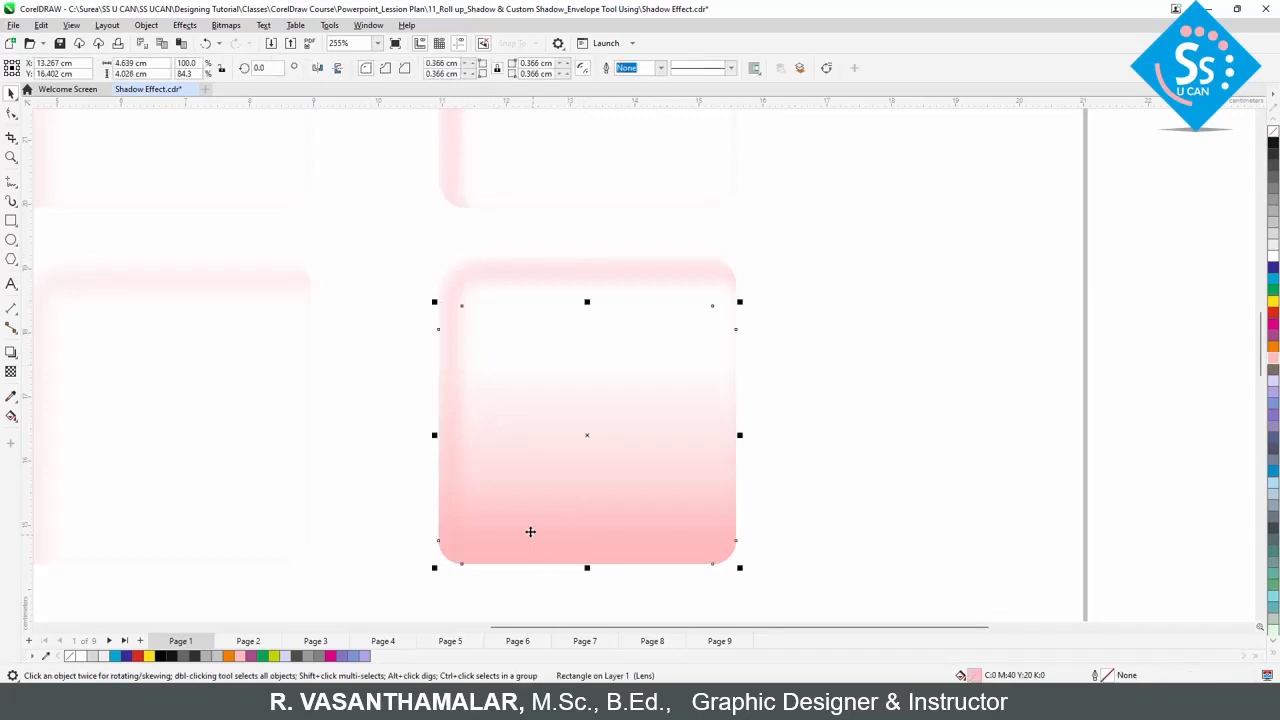
pyautogui.click(184, 25)
pyautogui.moveTo(199, 107)
pyautogui.click(326, 151)
pyautogui.click(569, 336)
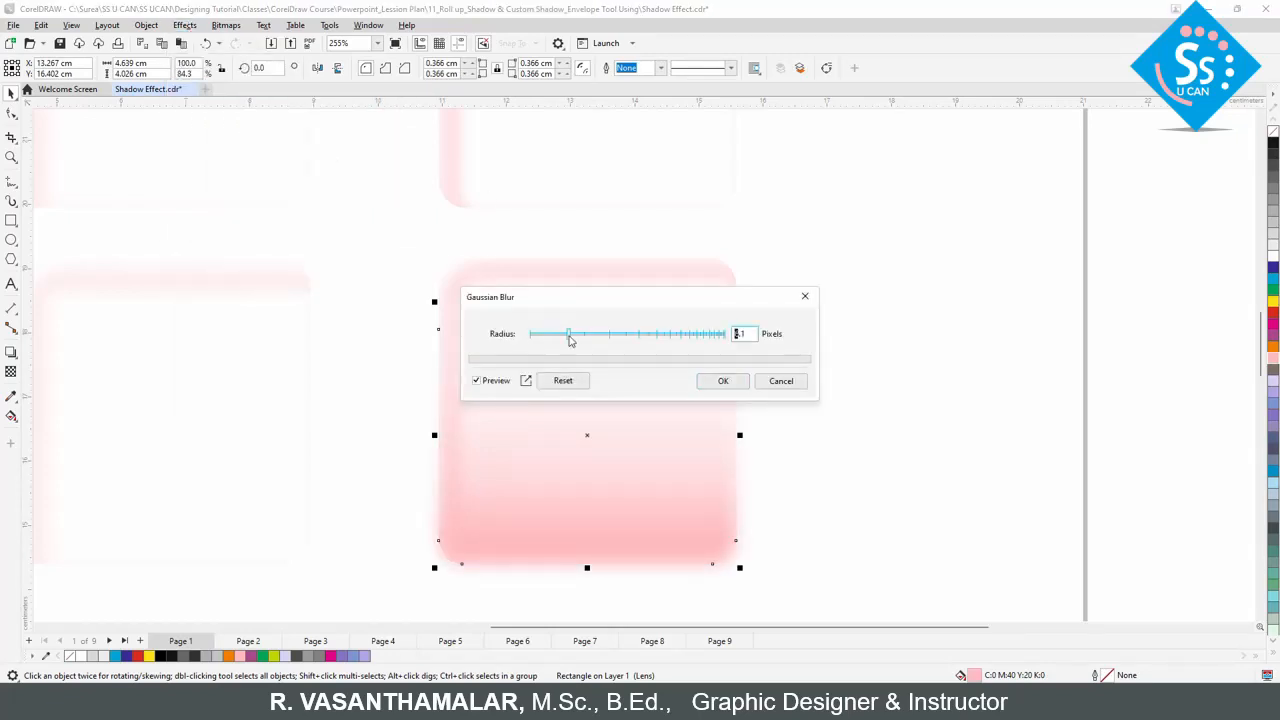
pyautogui.moveTo(566, 297); pyautogui.dragTo(830, 286)
pyautogui.click(993, 372)
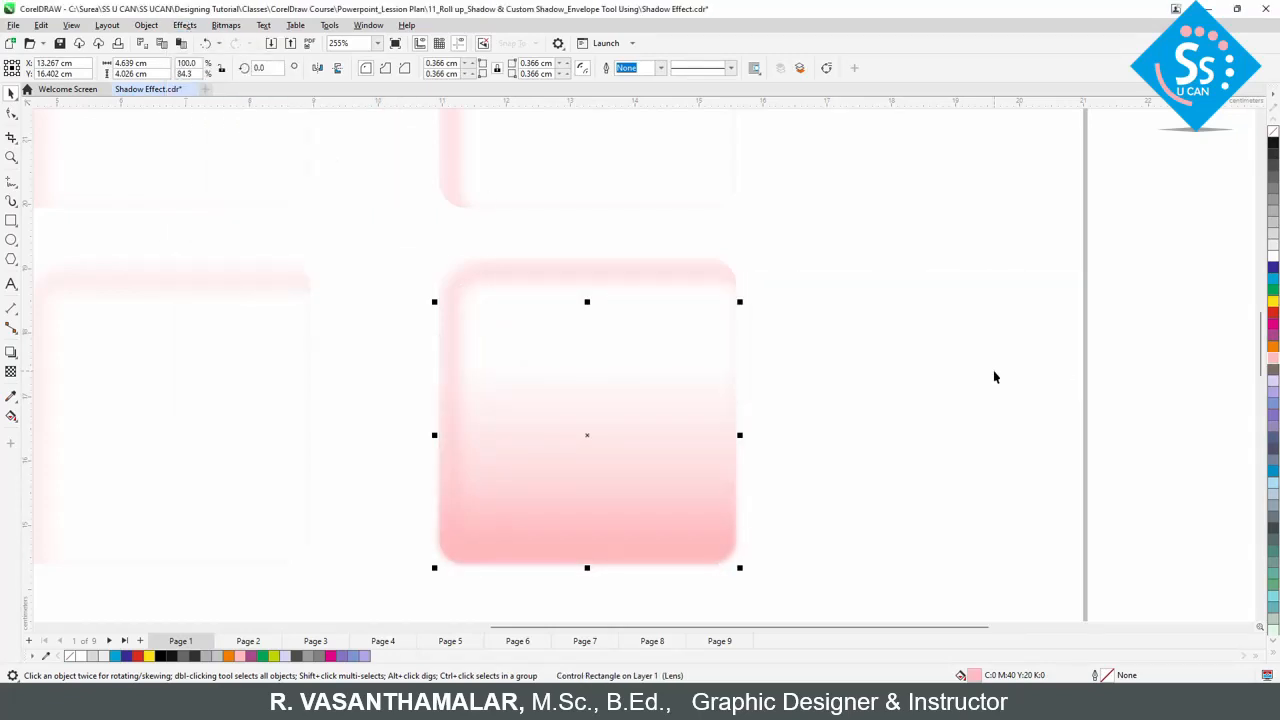
# - Copy the shadowed rectangle together with its blurred pink gradient about 5.0 cm to the right
pyautogui.click(993, 377)
pyautogui.moveTo(783, 568); pyautogui.dragTo(841, 624)
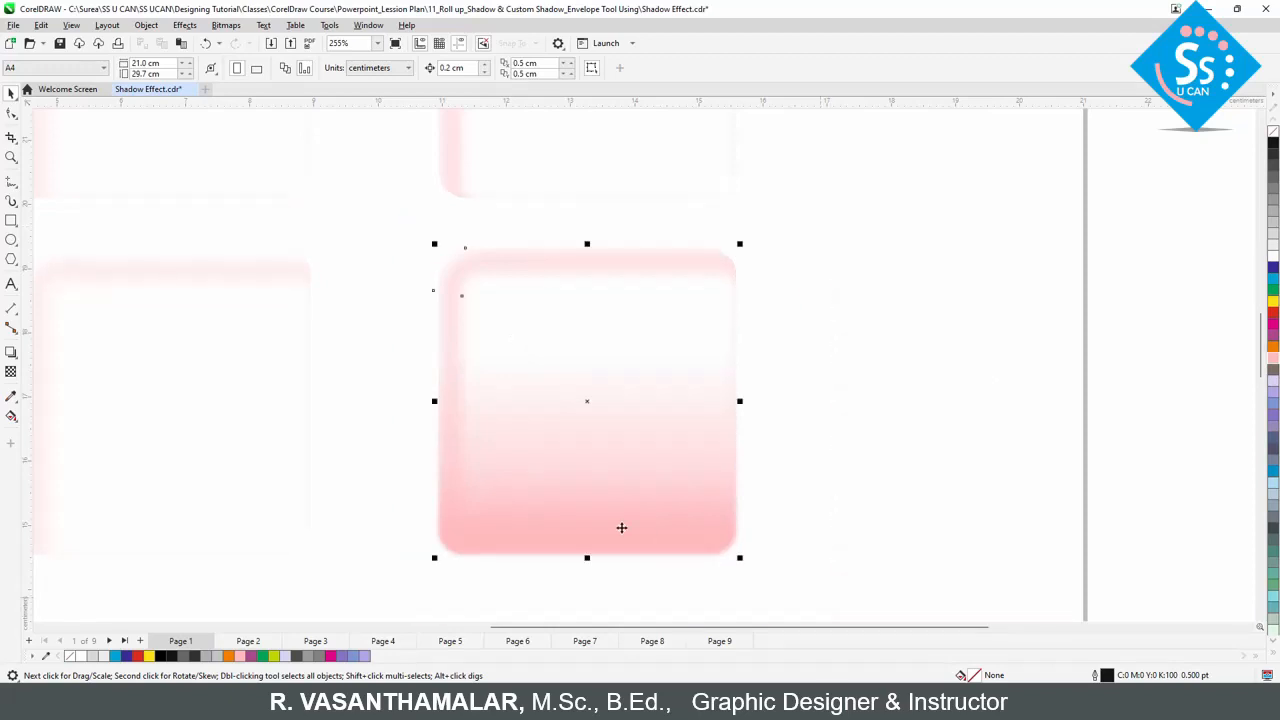
pyautogui.moveTo(512, 528); pyautogui.dragTo(828, 532)
pyautogui.click(878, 601)
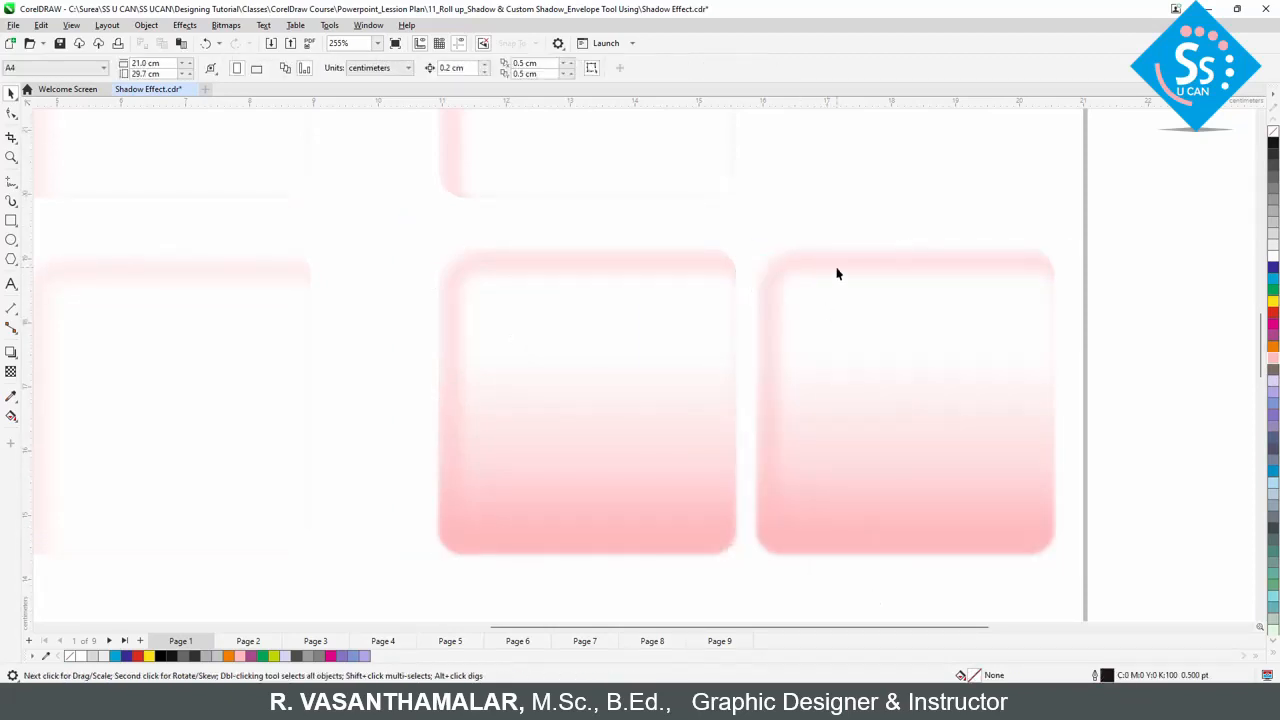
# - Delete the blurred pink outline from inside the right copy's PowerClip
pyautogui.click(837, 267)
pyautogui.keyDown('ctrl'); pyautogui.click(838, 265); pyautogui.keyUp('ctrl')
pyautogui.click(840, 261)
pyautogui.press('Delete')
pyautogui.keyDown('ctrl'); pyautogui.click(1130, 262); pyautogui.keyUp('ctrl')
# - Reset the right copy's empty PowerClip frame type to None and fill its gradient rectangle with magenta (C0 M100 Y0 K0)
pyautogui.rightClick(985, 260)
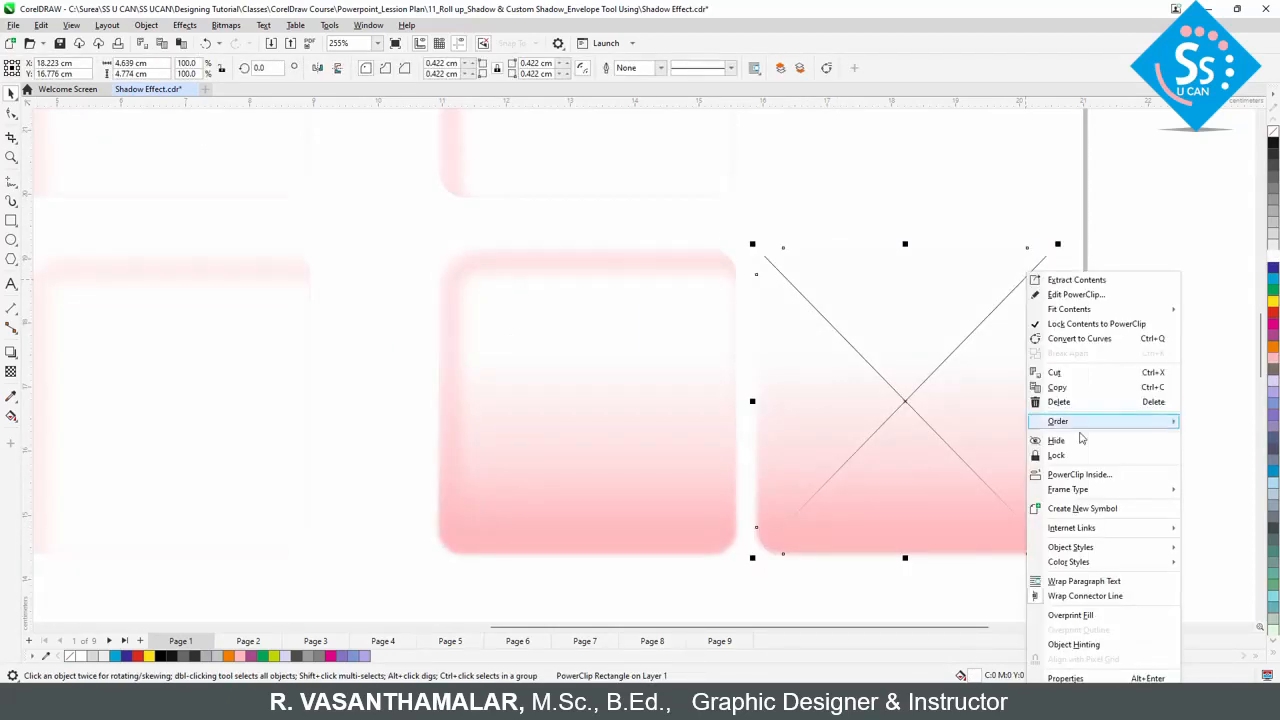
pyautogui.moveTo(1050, 489)
pyautogui.click(908, 525)
pyautogui.click(1273, 324)
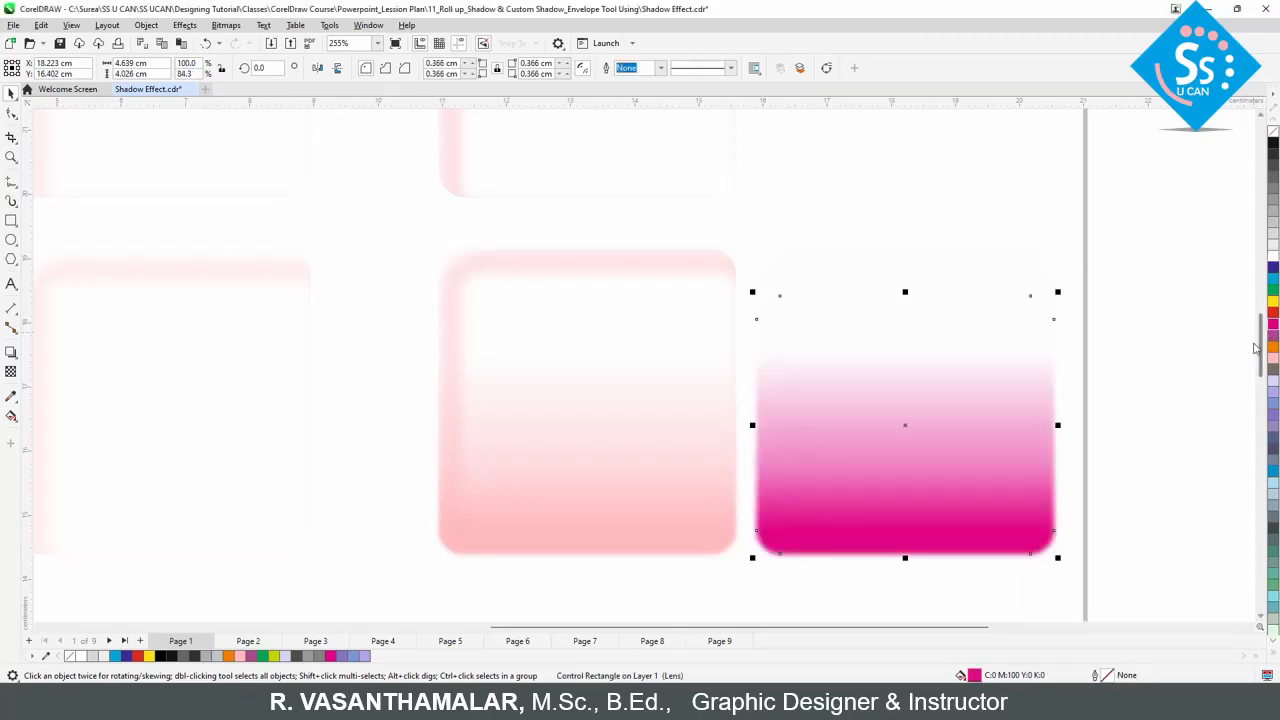
pyautogui.click(1160, 300)
# - Draw a rectangle around both gradient boxes, fill it with dark blue and send it to the back
pyautogui.click(11, 221)
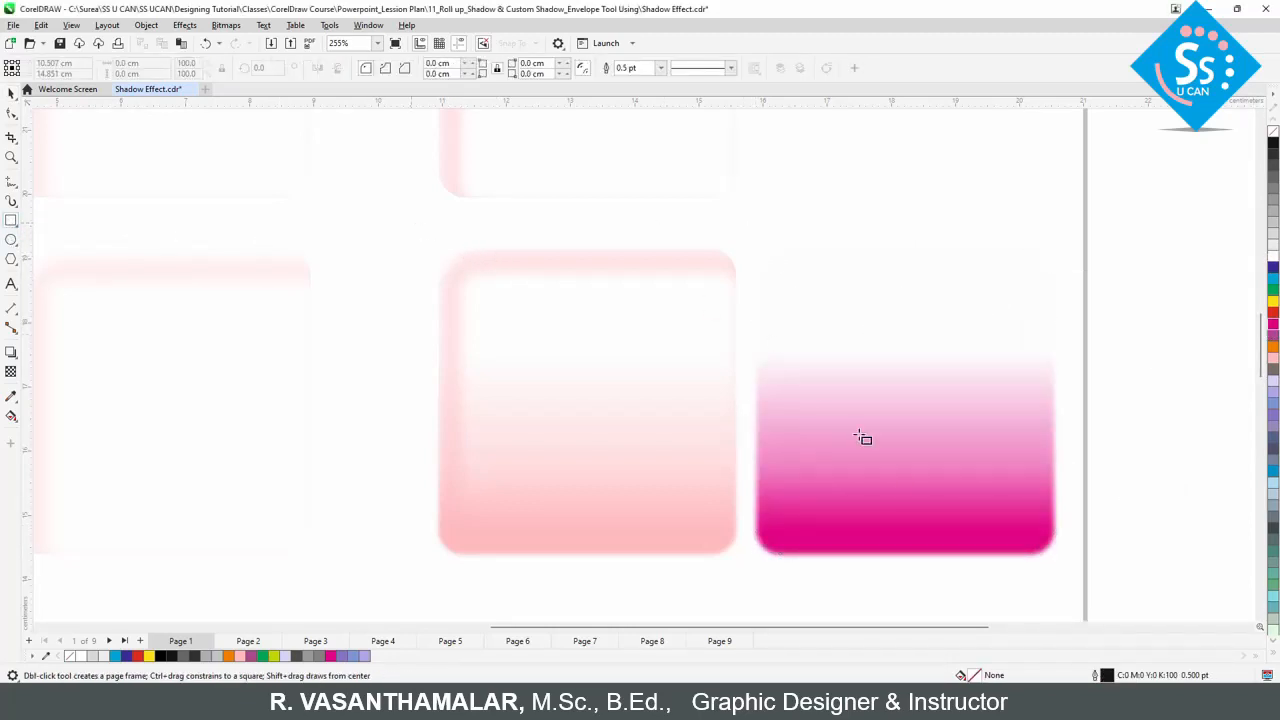
pyautogui.moveTo(410, 222); pyautogui.dragTo(1120, 598)
pyautogui.click(1272, 270)
pyautogui.hotkey('shift', 'pagedown')
pyautogui.press('space')
# - Move the pink gradient aside to the left and fill the exposed left PowerClip rectangle with white
pyautogui.moveTo(506, 311); pyautogui.dragTo(544, 324)
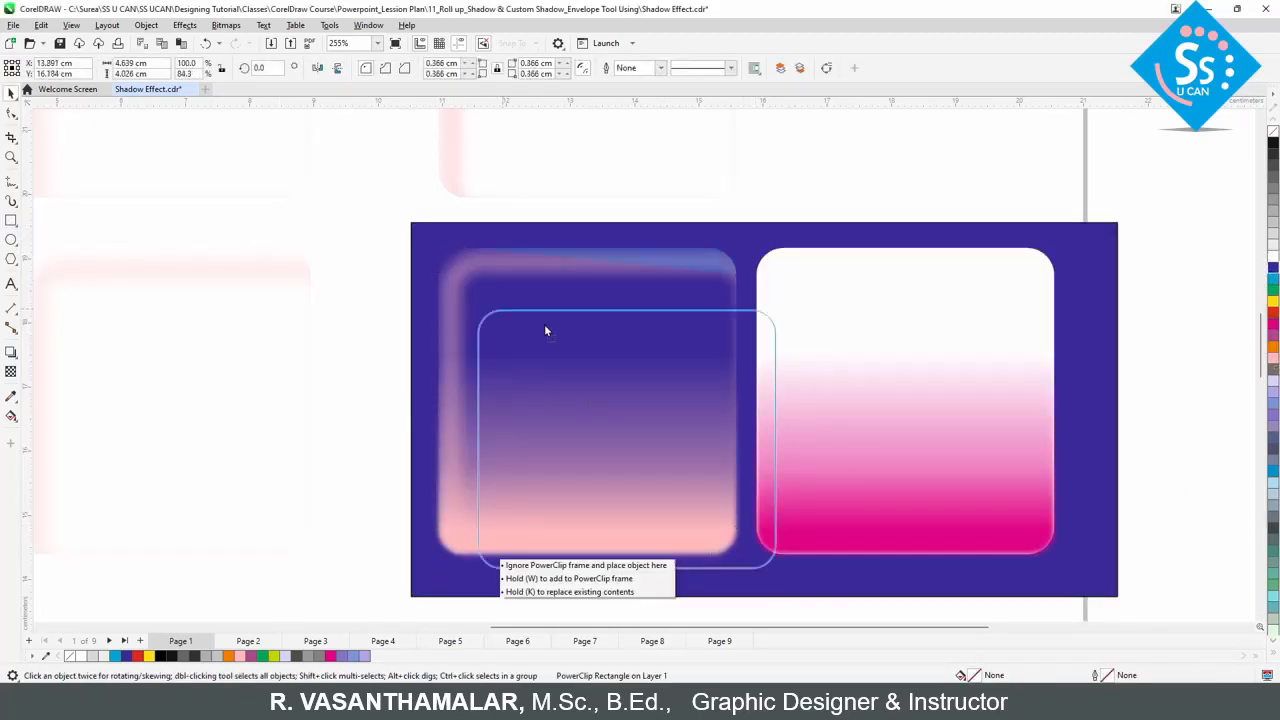
pyautogui.press('Escape')
pyautogui.moveTo(544, 452); pyautogui.dragTo(394, 466)
pyautogui.click(597, 328)
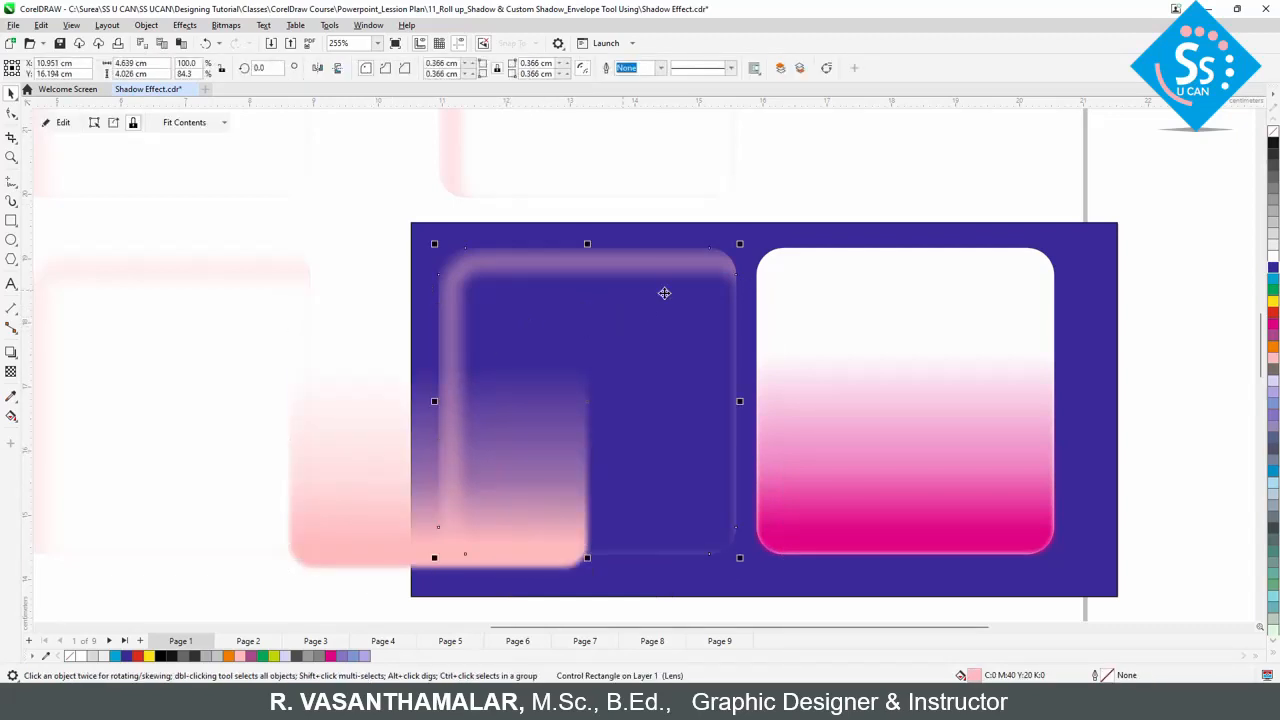
pyautogui.click(1272, 257)
# - Align the pink gradient to the white rectangle's horizontal centre and lower edge, and preview the result full screen
pyautogui.click(413, 459)
pyautogui.keyDown('shift'); pyautogui.click(634, 434); pyautogui.keyUp('shift')
pyautogui.press('c')
pyautogui.press('e')
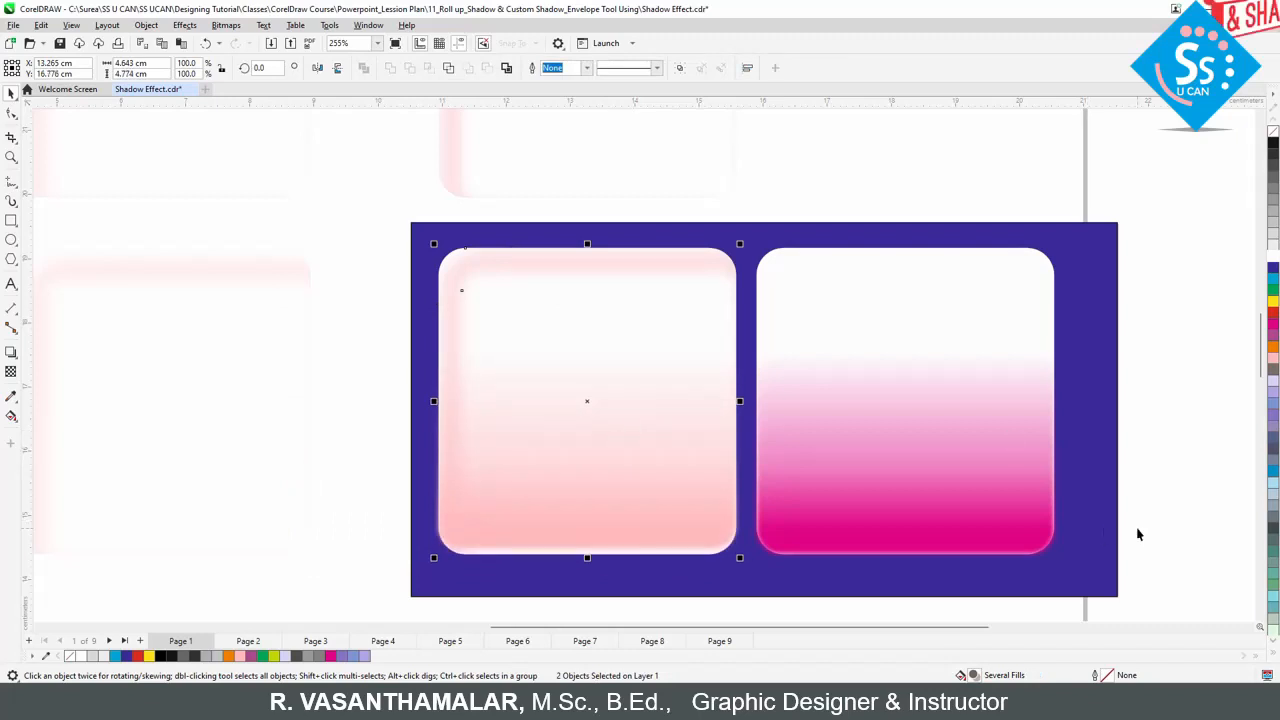
pyautogui.click(1137, 530)
pyautogui.press('F9')
pyautogui.press('F9')
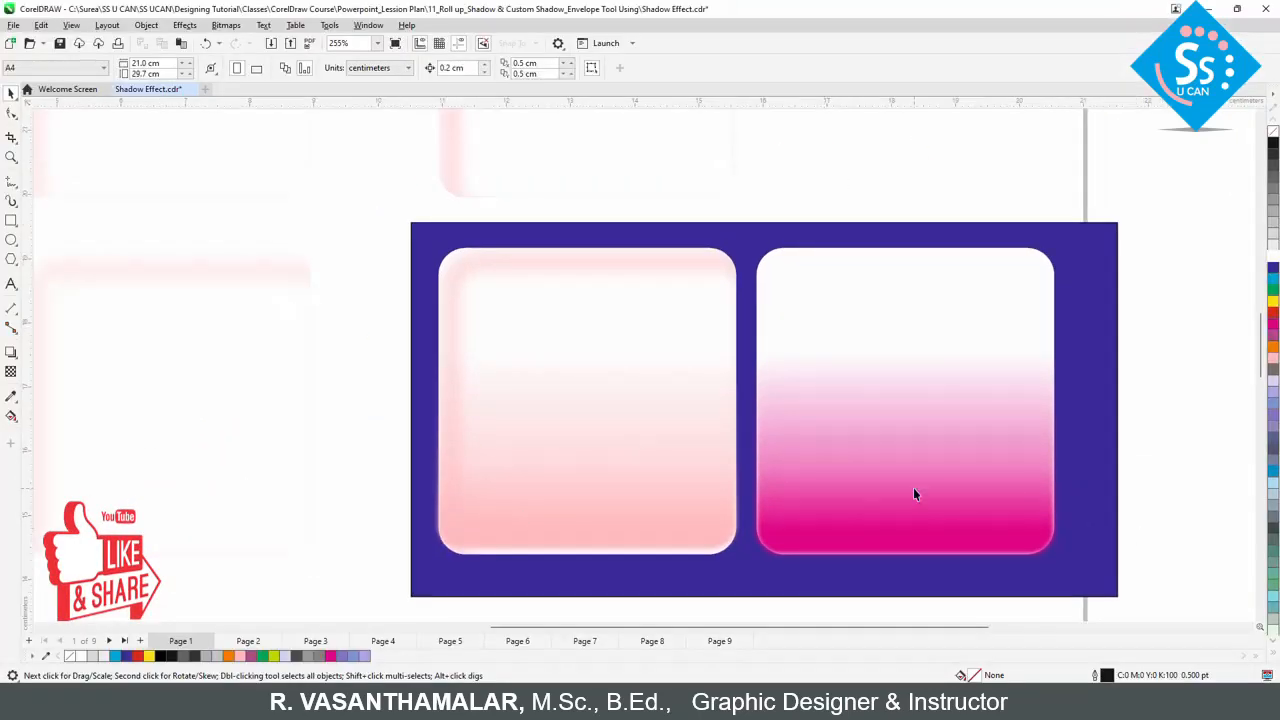
# - Stretch the magenta gradient downward to about 4.1 cm high and widen it slightly past the white box's right edge
pyautogui.click(914, 490)
pyautogui.moveTo(906, 558); pyautogui.dragTo(905, 551)
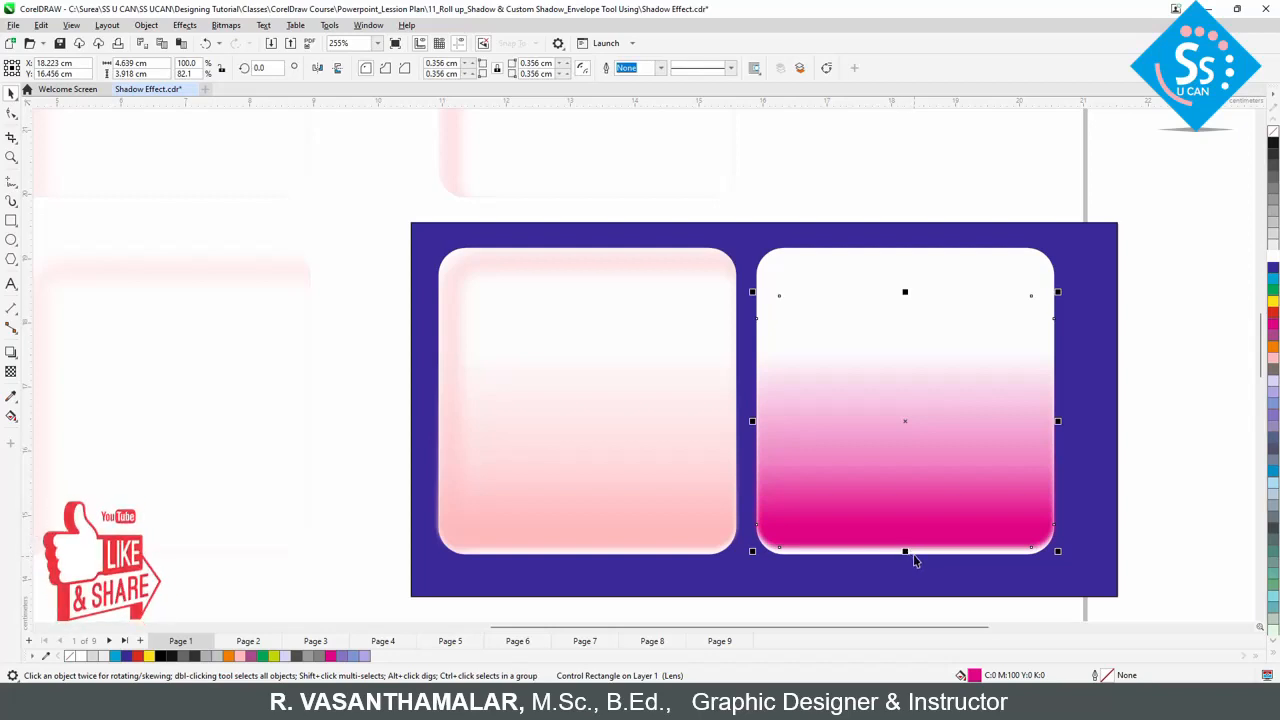
pyautogui.moveTo(905, 555); pyautogui.dragTo(907, 567)
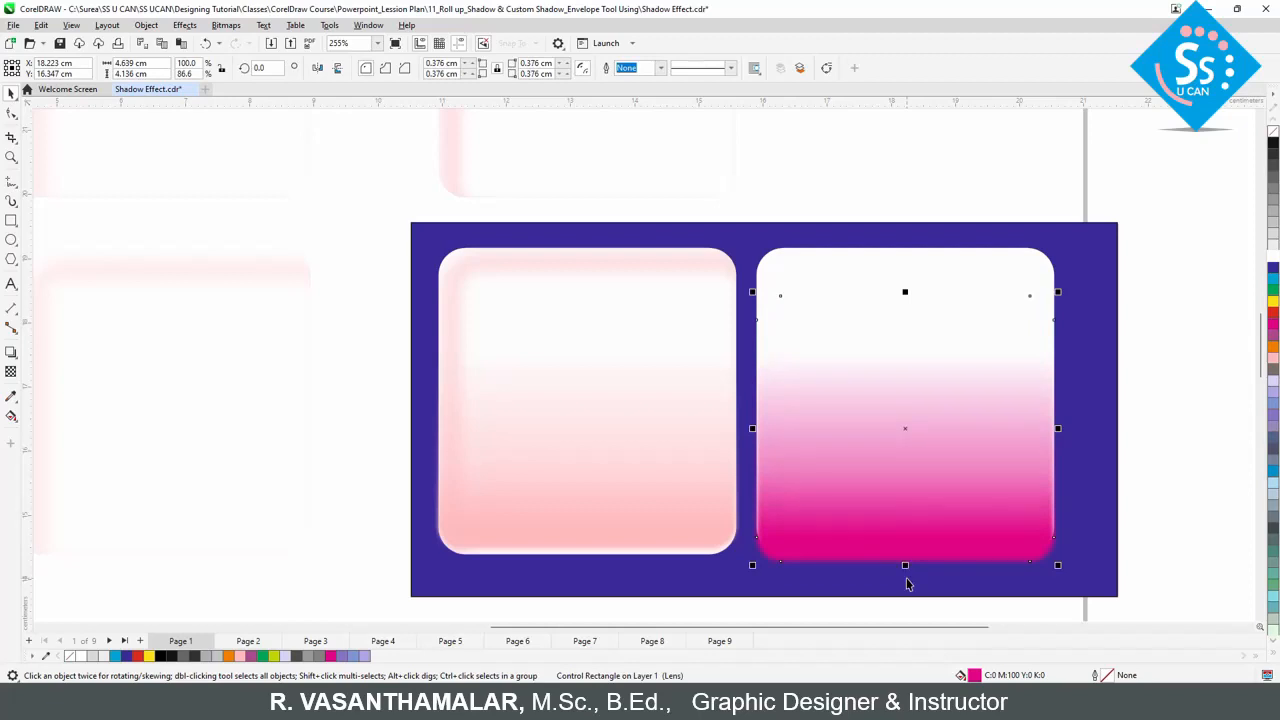
pyautogui.moveTo(1057, 428); pyautogui.dragTo(1061, 428)
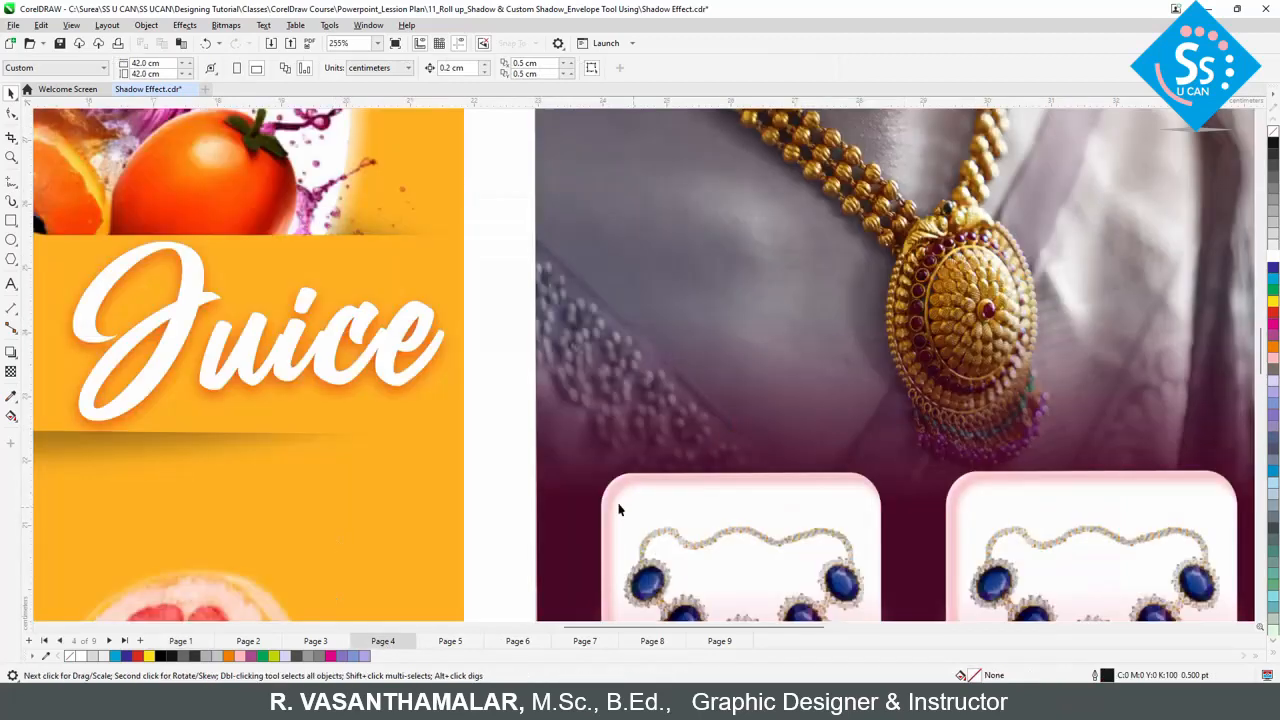
# - Examine the pink-shadowed boxes in the jewellery design on Page 4 and the orange circle shadows on Page 3
pyautogui.press('F4')
pyautogui.press('F2')
pyautogui.moveTo(674, 338); pyautogui.dragTo(873, 521)
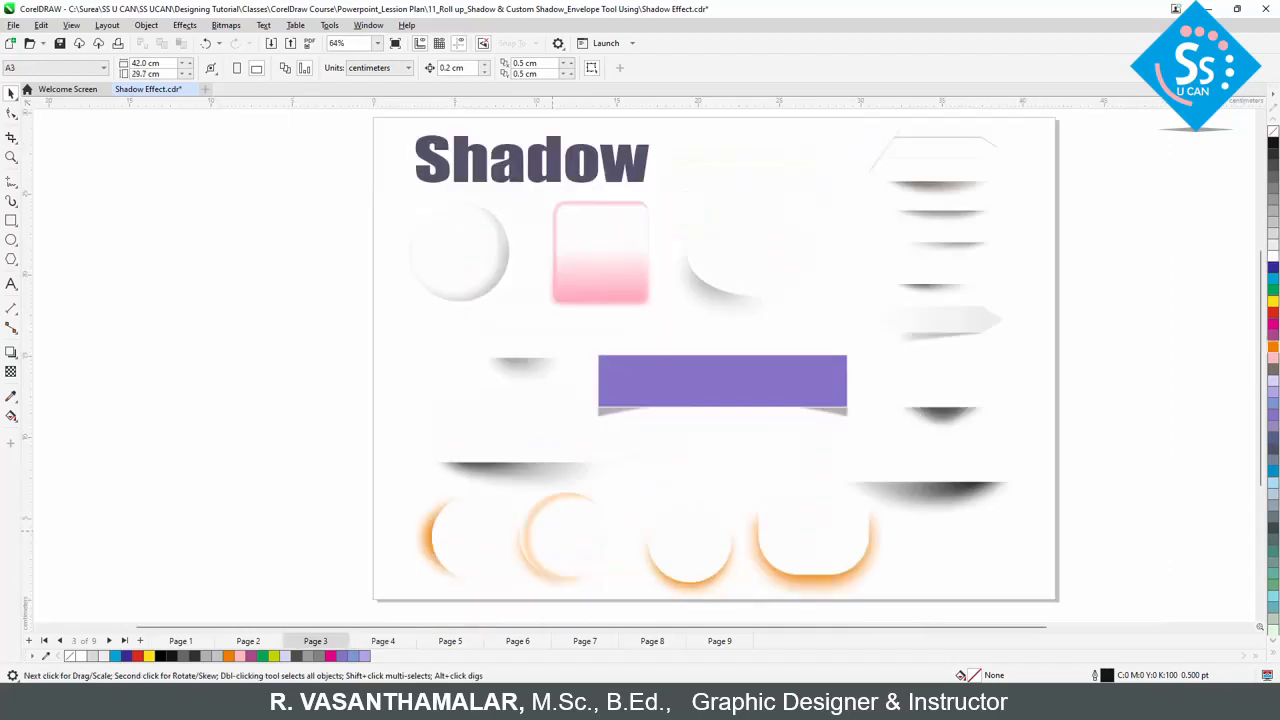
pyautogui.press('z')
pyautogui.moveTo(490, 463); pyautogui.dragTo(665, 613)
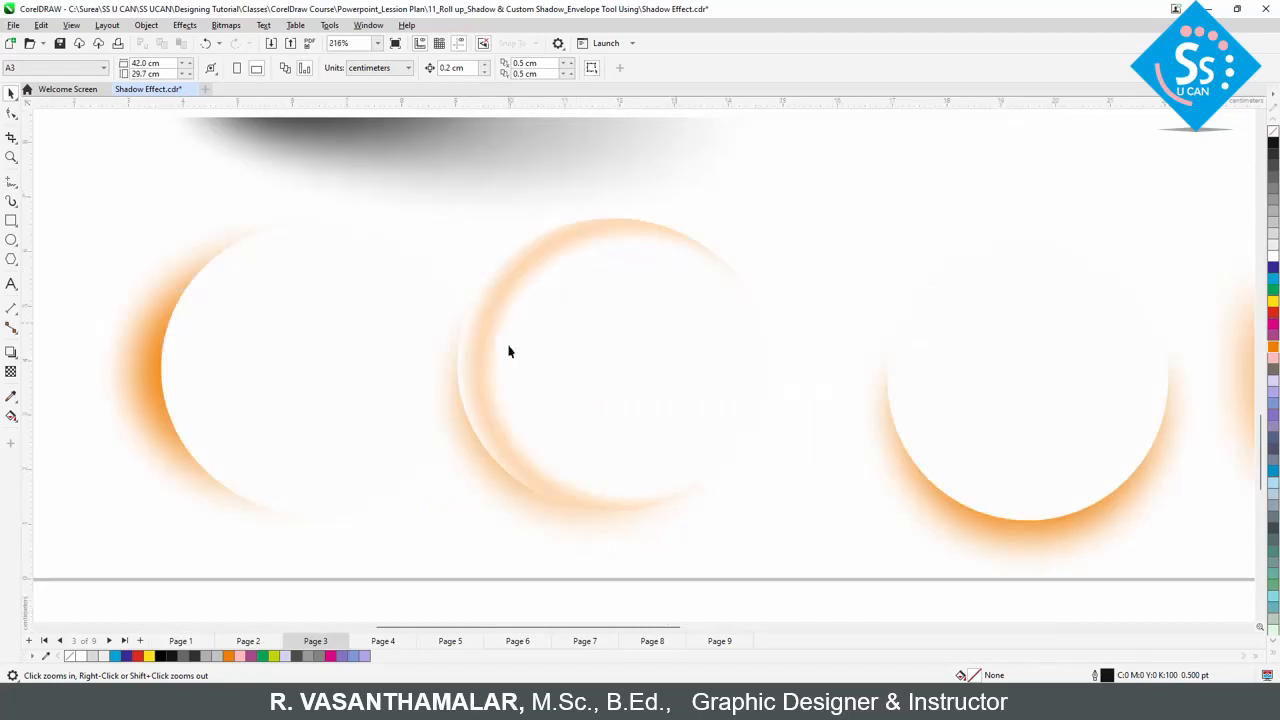
# - Inspect the PowerClip contents of the second orange-shadowed circle and finish editing without changes
pyautogui.press('space')
pyautogui.doubleClick(632, 473)
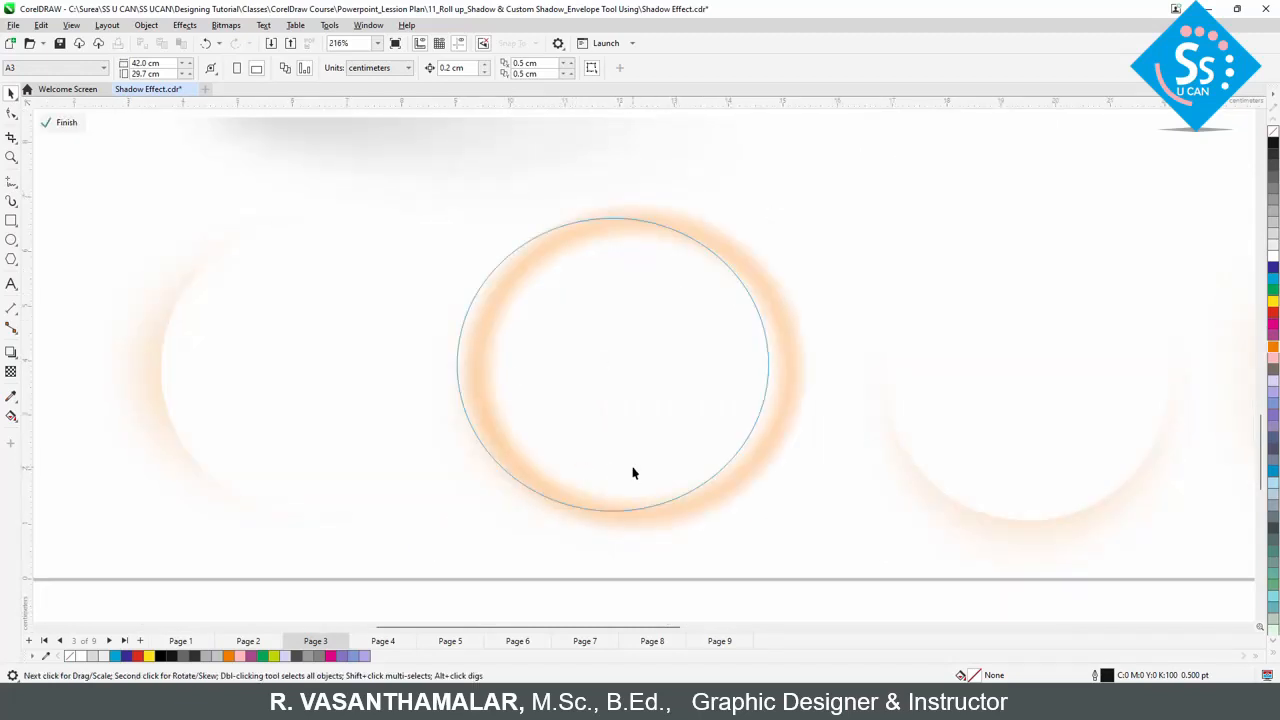
pyautogui.click(60, 122)
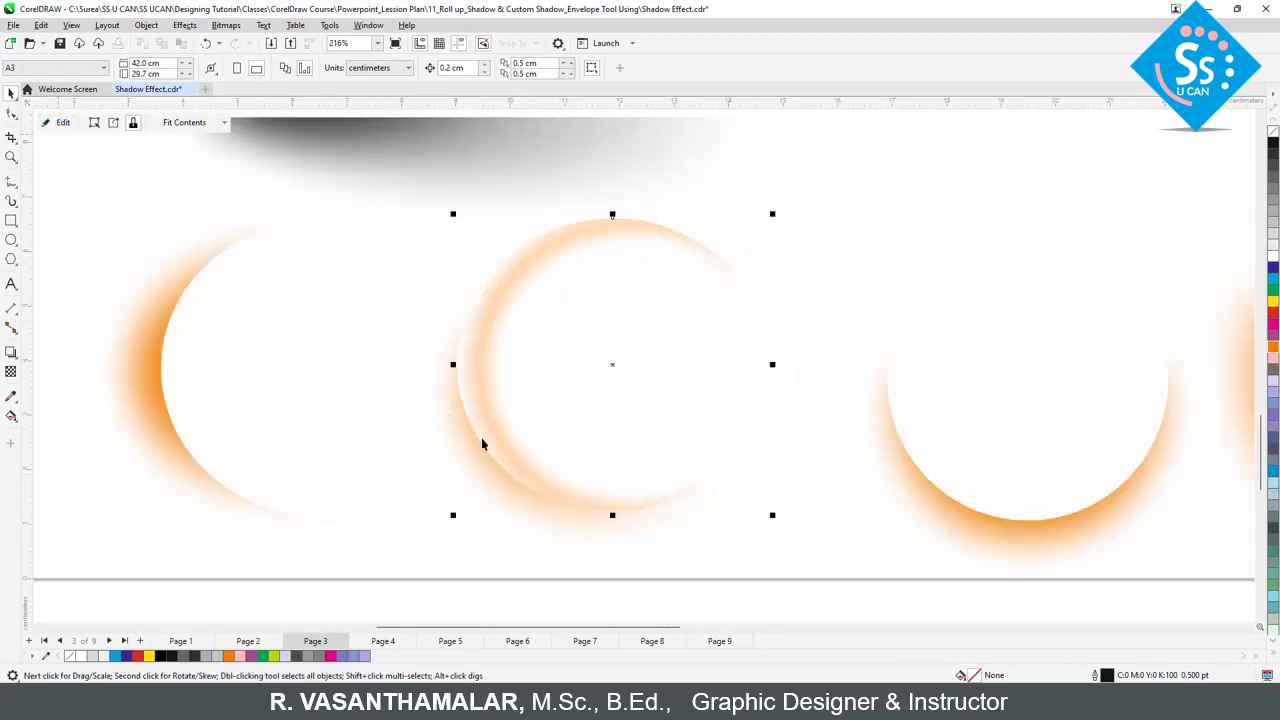
# - Try moving the blurred orange ellipse behind the second circle downward to expose it
pyautogui.click(488, 477)
pyautogui.click(495, 466)
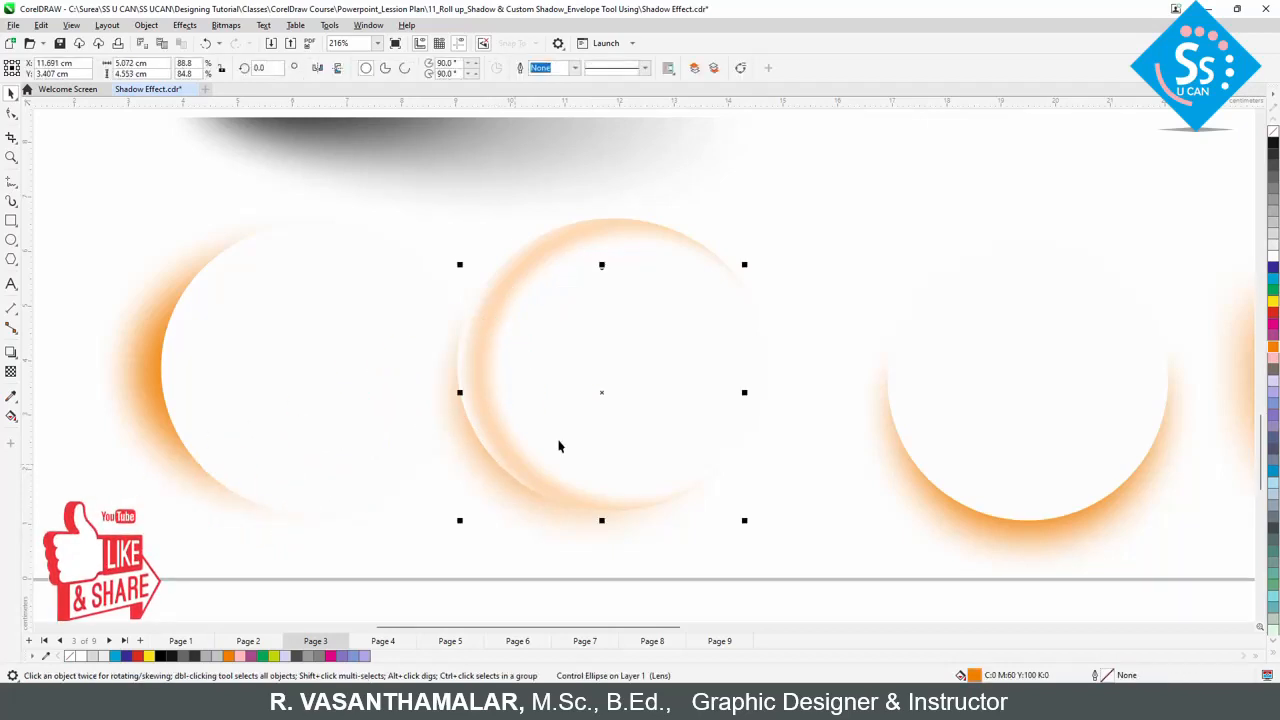
pyautogui.moveTo(557, 443); pyautogui.dragTo(557, 491)
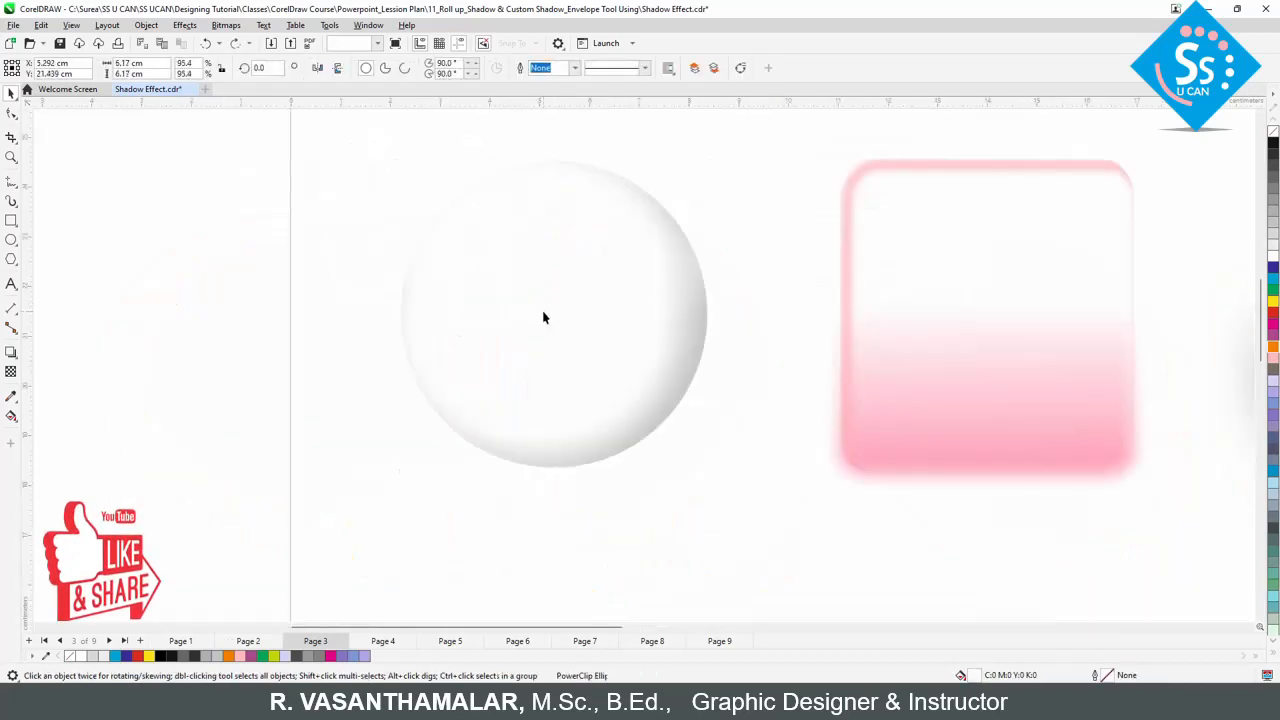
# - Draw a circle about 8 cm across on the pasteboard beside Page 3, with a white fill and no outline
pyautogui.doubleClick(544, 316)
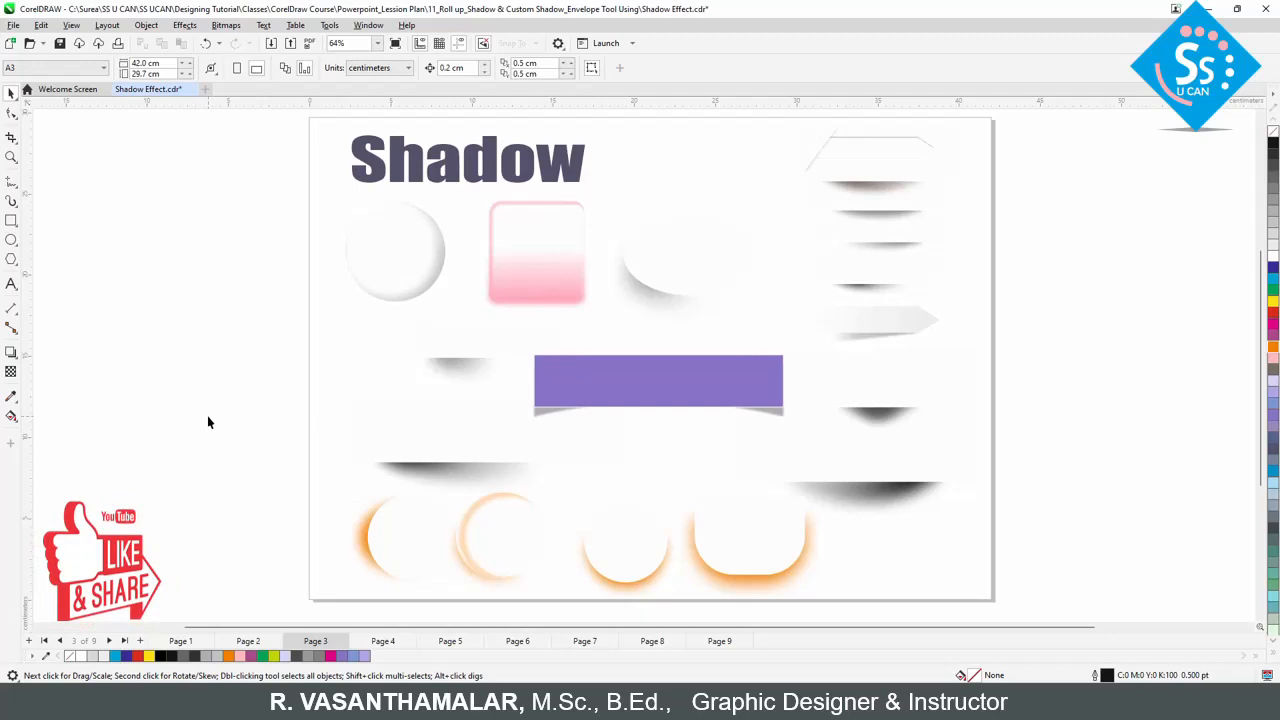
pyautogui.scroll(-2, 208, 422)
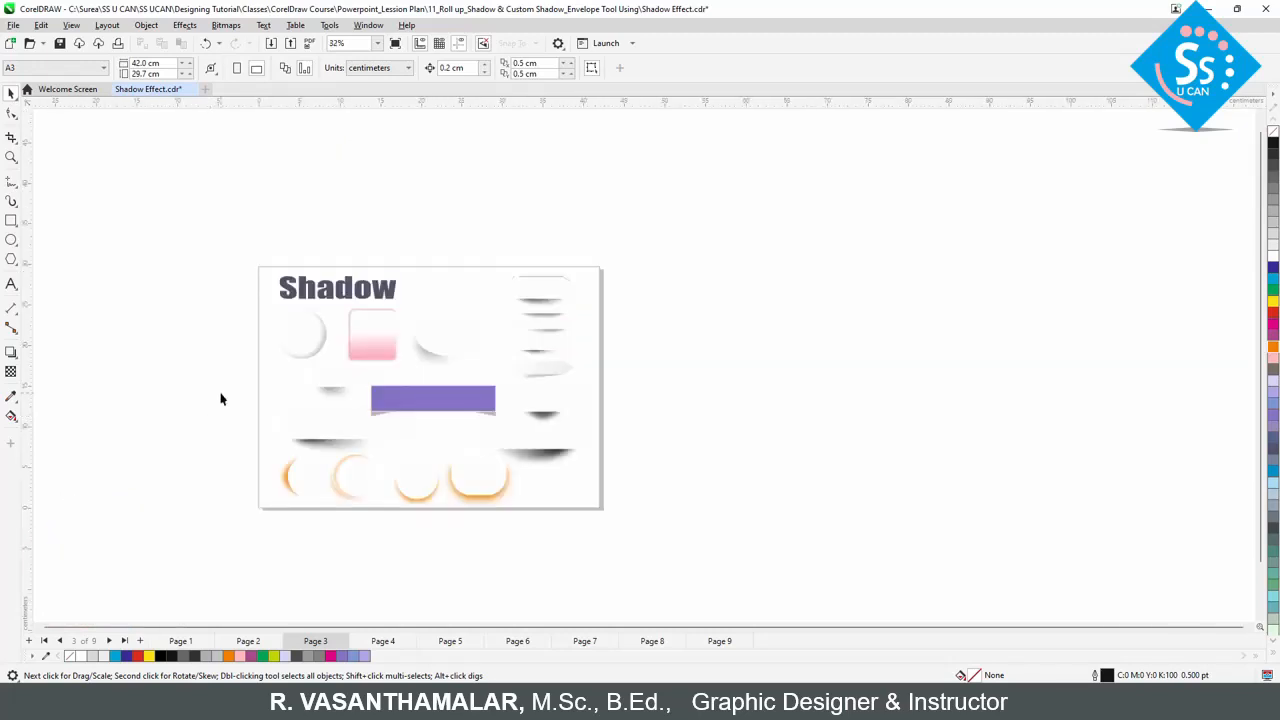
pyautogui.press('z')
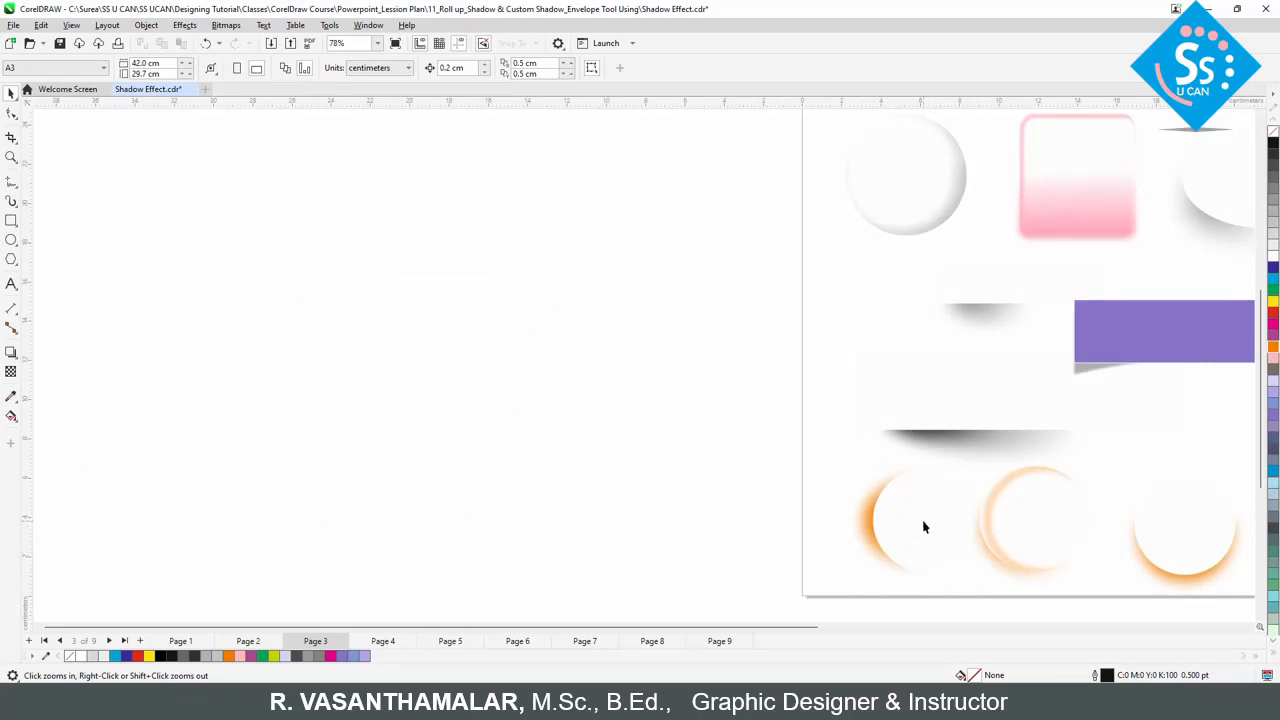
pyautogui.click(11, 240)
pyautogui.moveTo(298, 245); pyautogui.dragTo(459, 394)
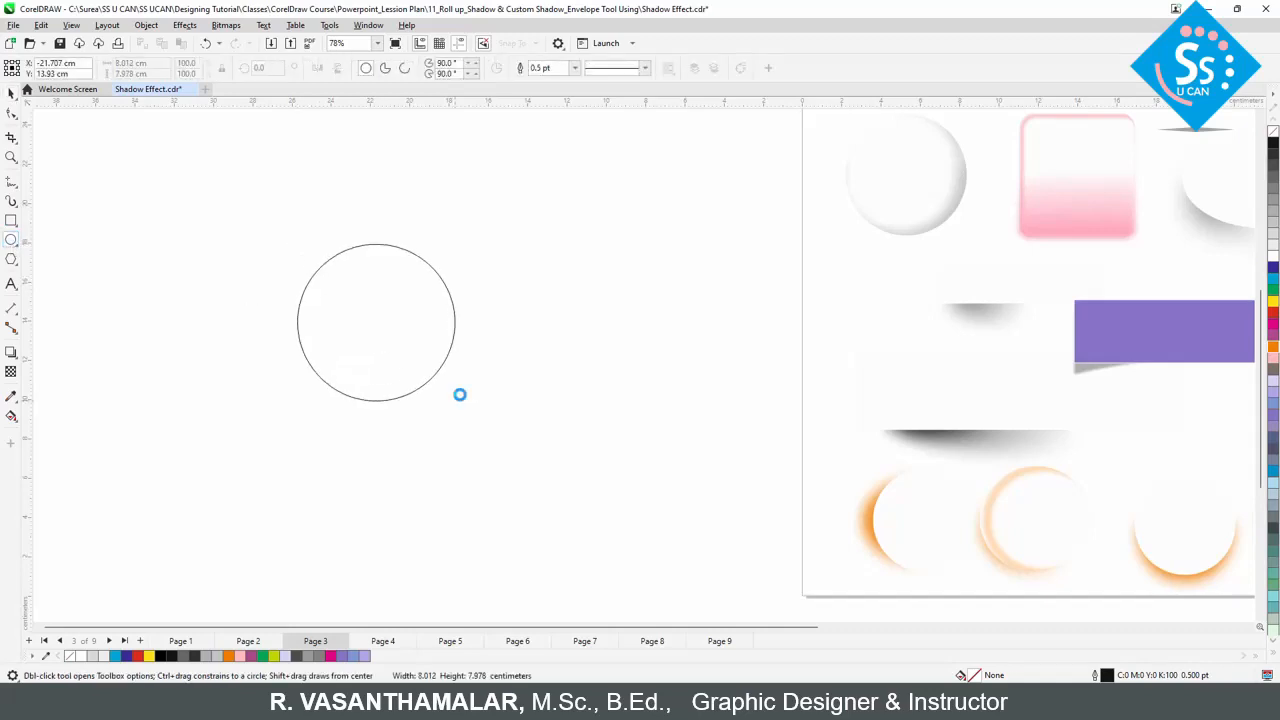
pyautogui.press('space')
pyautogui.click(1273, 256)
pyautogui.rightClick(1273, 132)
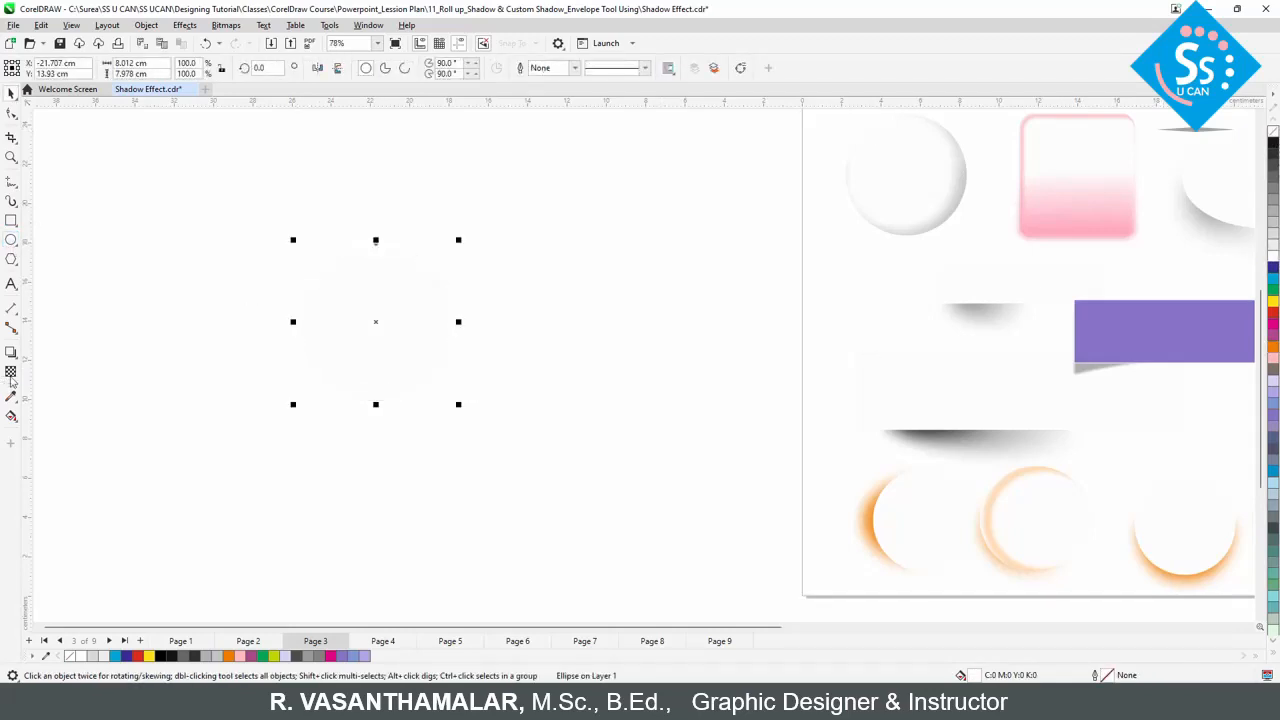
# - Add an orange drop shadow to the white circle, starting from its left edge at an angle of about 346°
pyautogui.click(11, 352)
pyautogui.moveTo(297, 322); pyautogui.dragTo(378, 341)
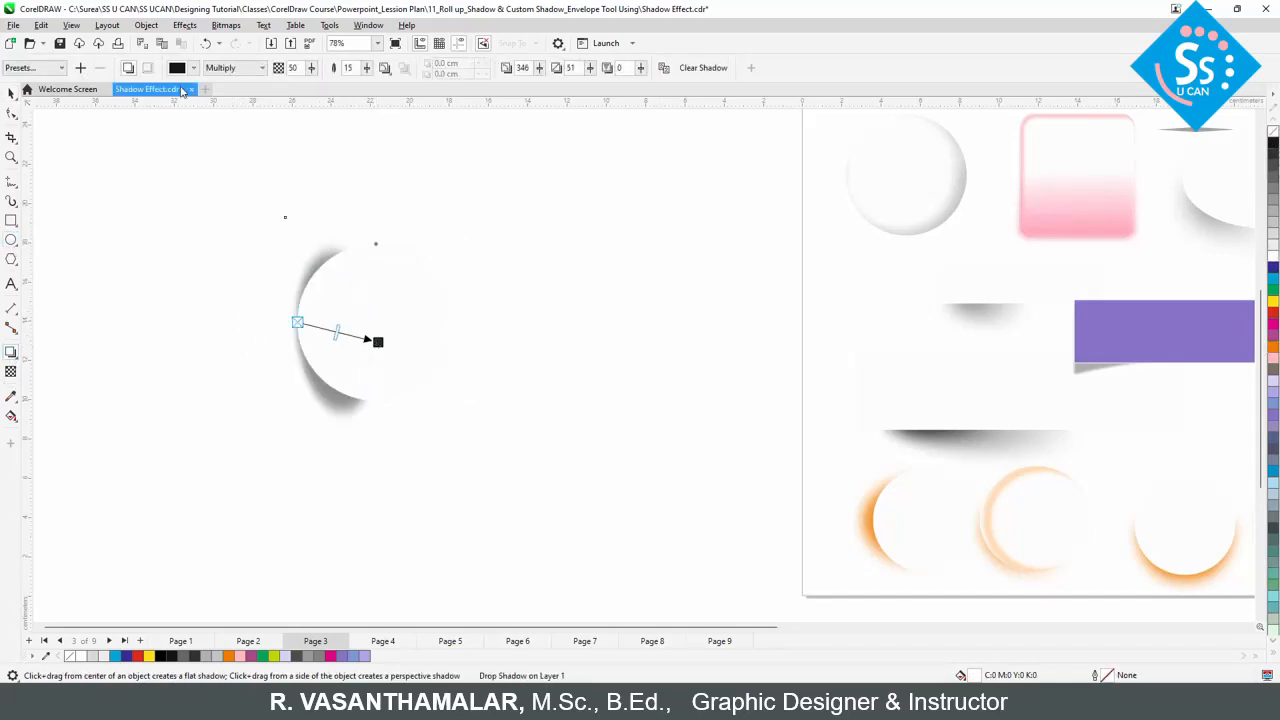
pyautogui.click(190, 67)
pyautogui.click(220, 168)
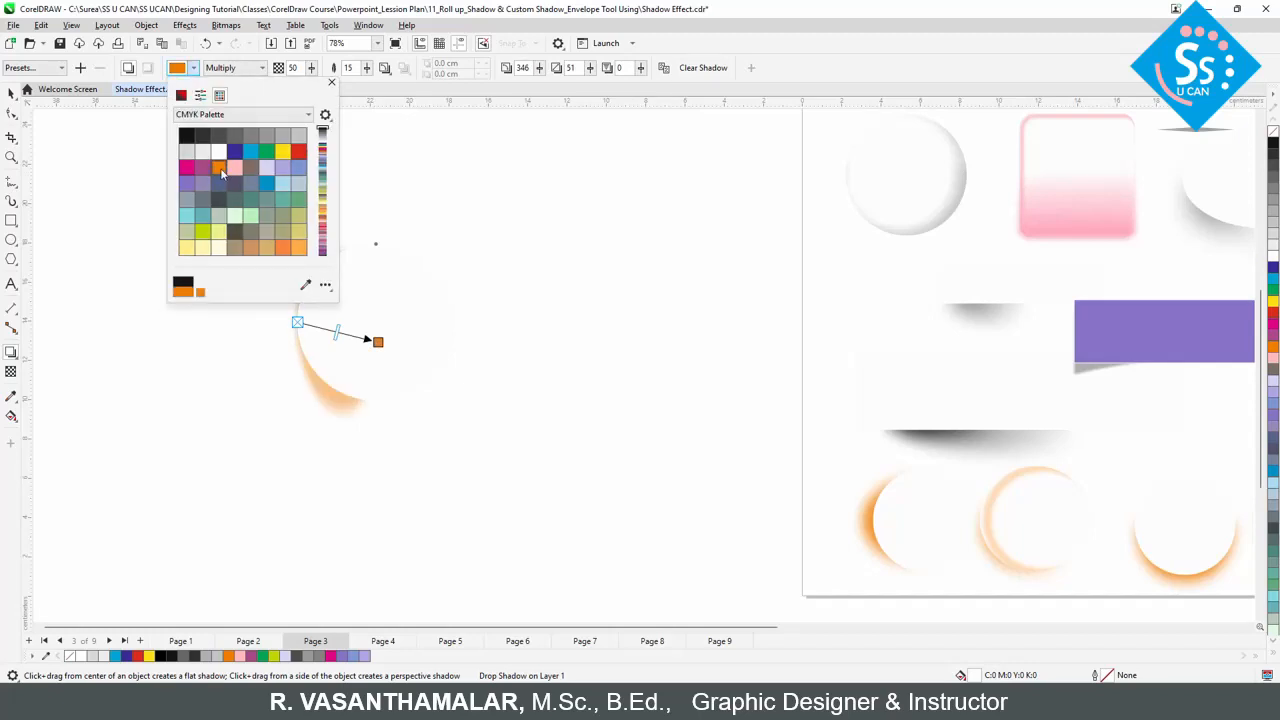
# - Break the orange drop shadow apart from the white circle and clear the selection
pyautogui.press('space')
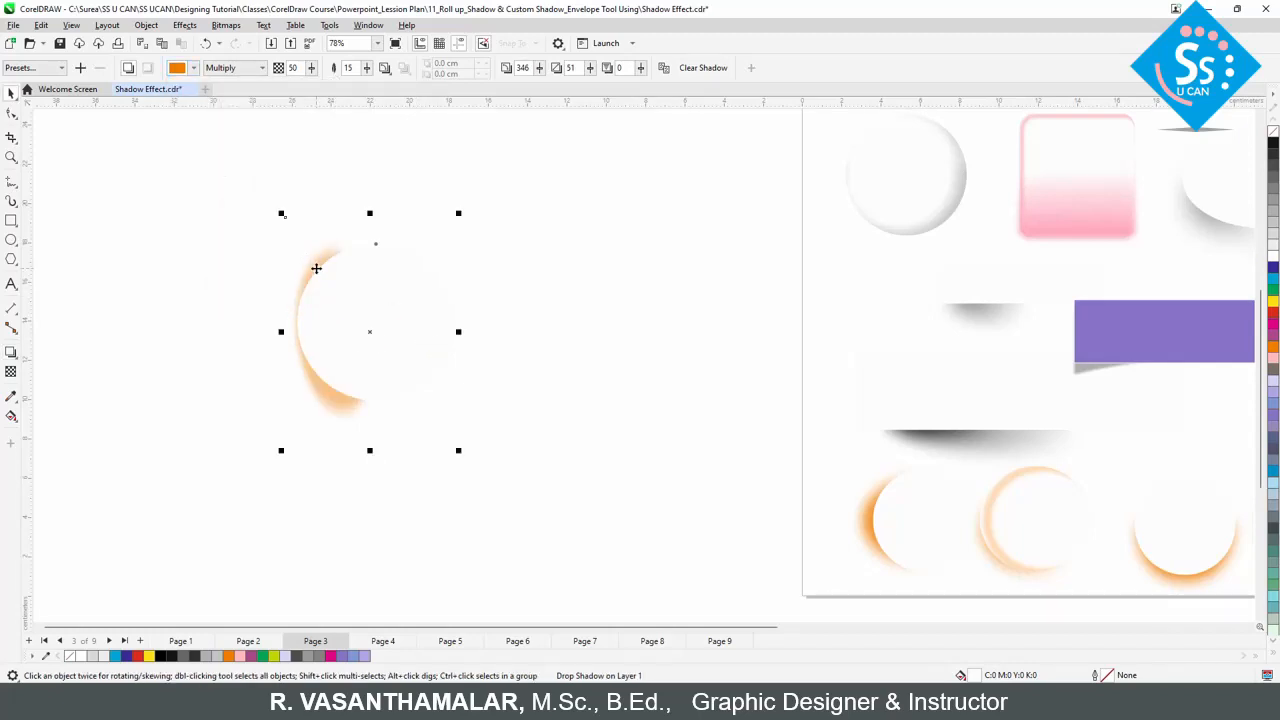
pyautogui.rightClick(313, 264)
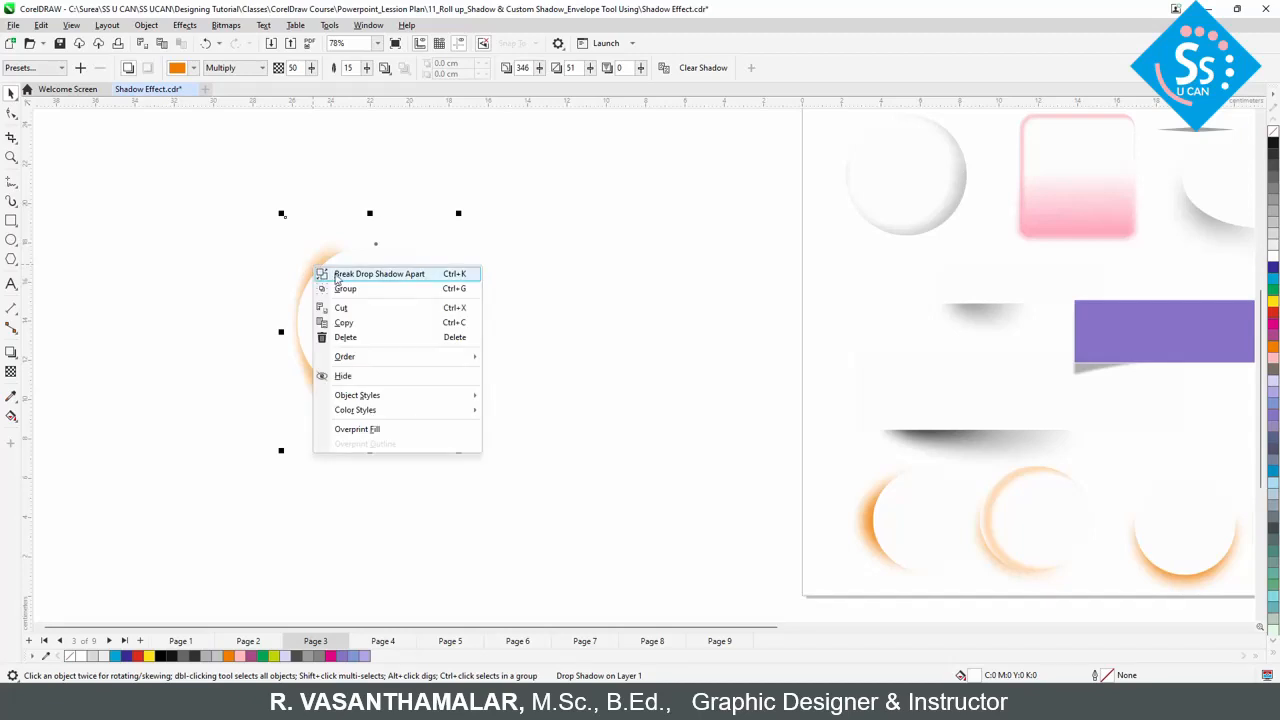
pyautogui.click(336, 275)
pyautogui.press('Escape')
# - Apply a linear fountain transparency across the separated orange shadow
pyautogui.click(328, 254)
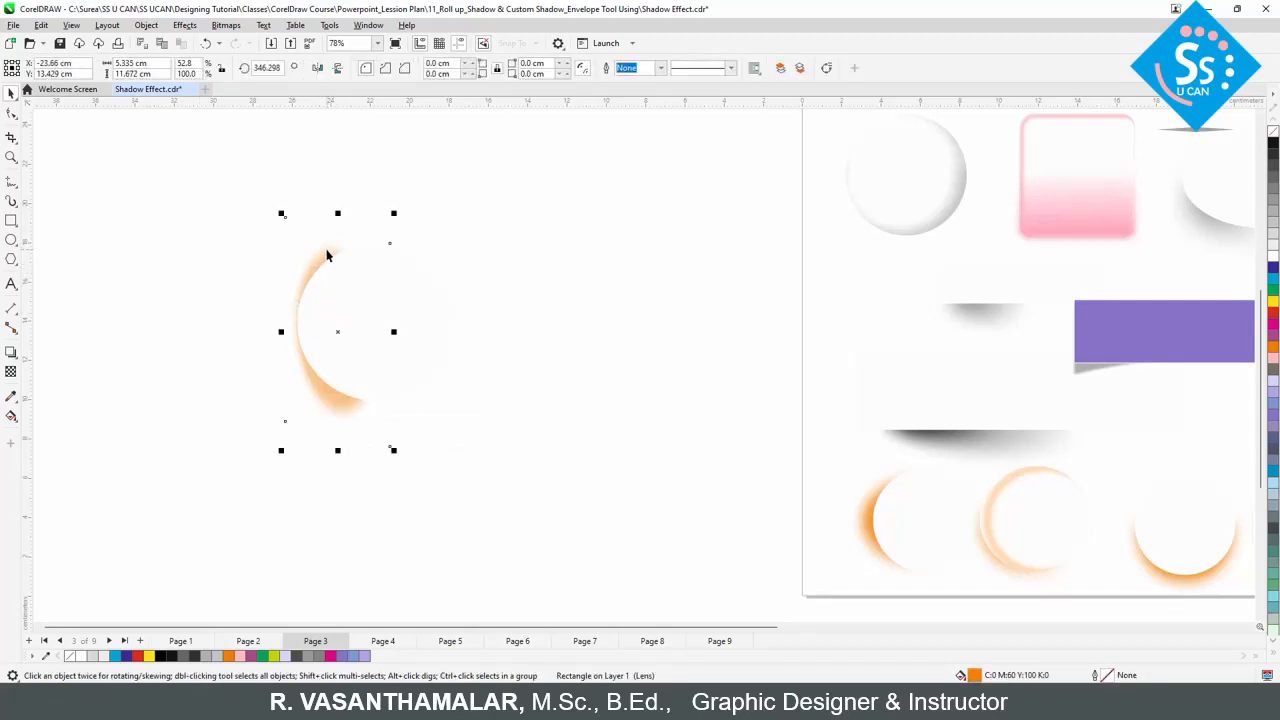
pyautogui.click(11, 371)
pyautogui.moveTo(241, 361); pyautogui.dragTo(367, 333)
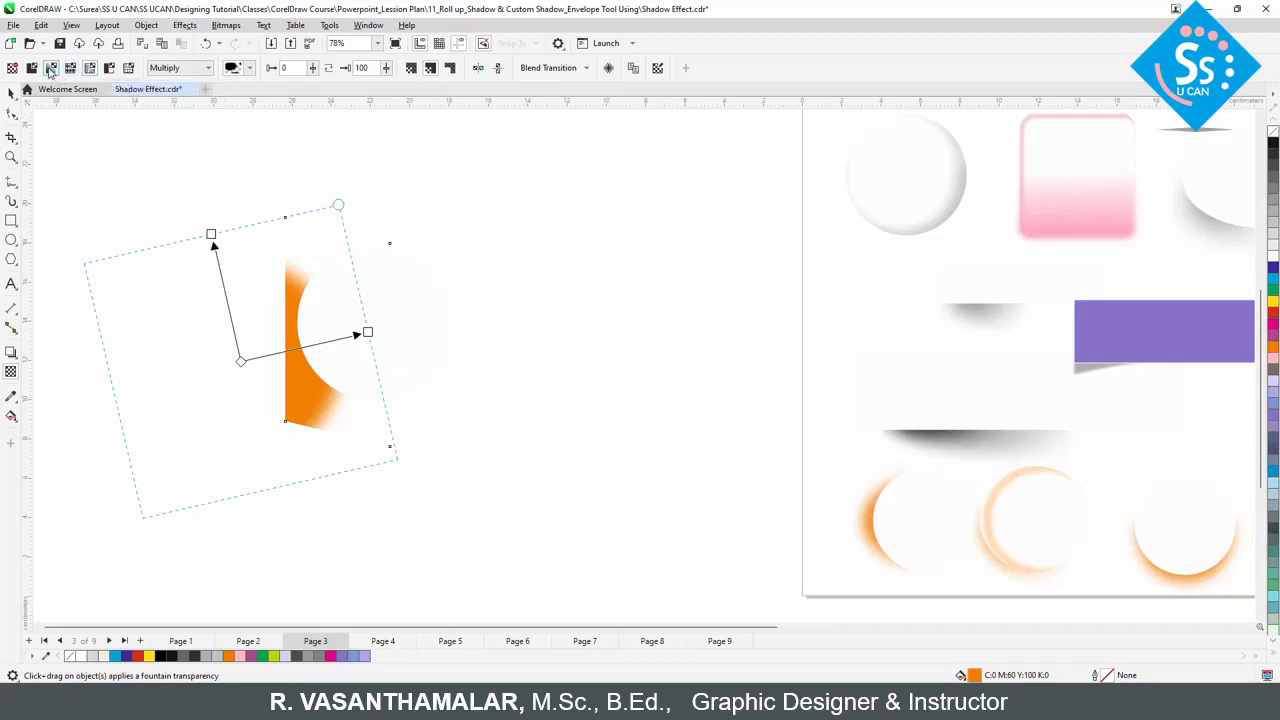
pyautogui.click(51, 69)
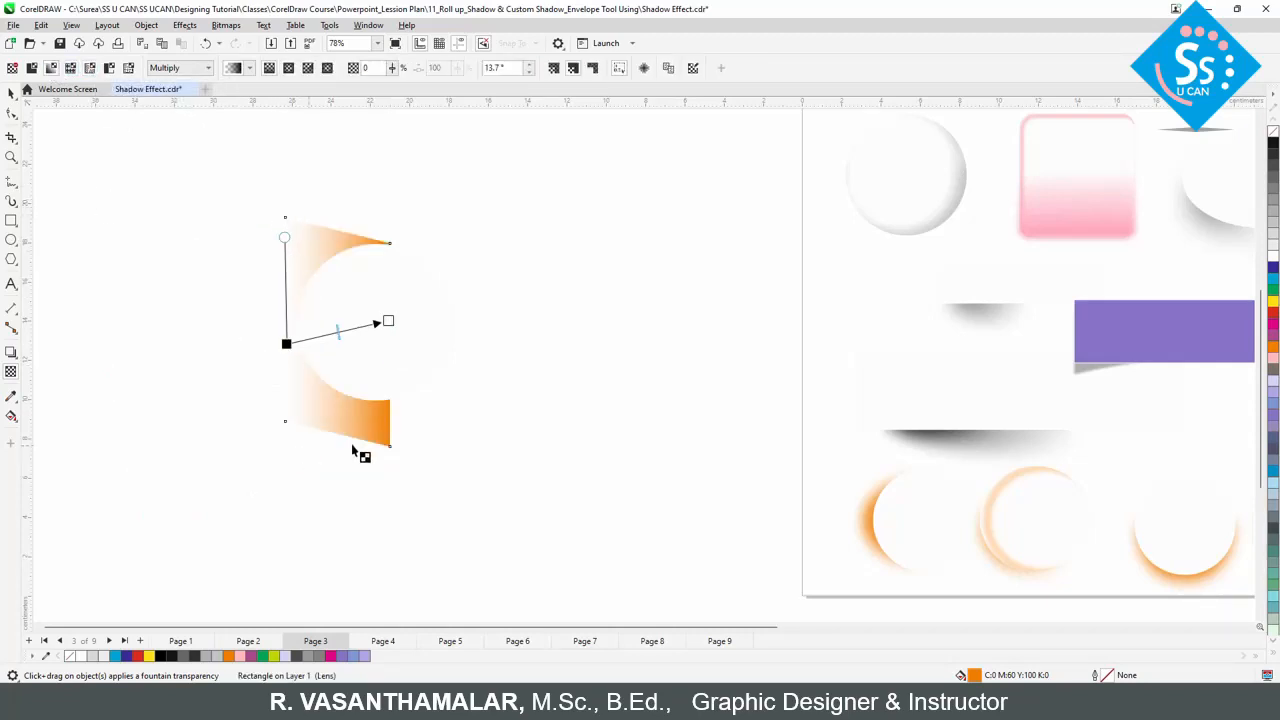
pyautogui.press('space')
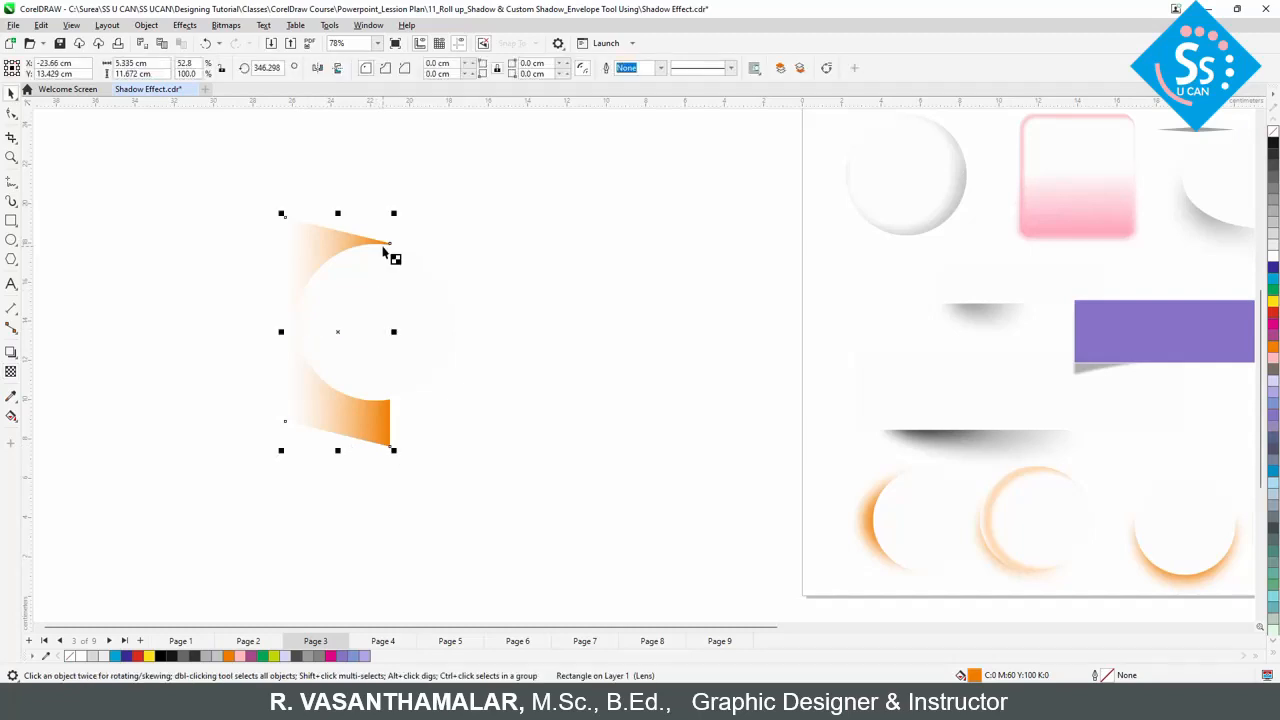
# - Duplicate the white circle to its right, fill the copy orange and apply a linear transparency fading toward its right edge
pyautogui.click(349, 291)
pyautogui.moveTo(349, 291); pyautogui.dragTo(625, 299)
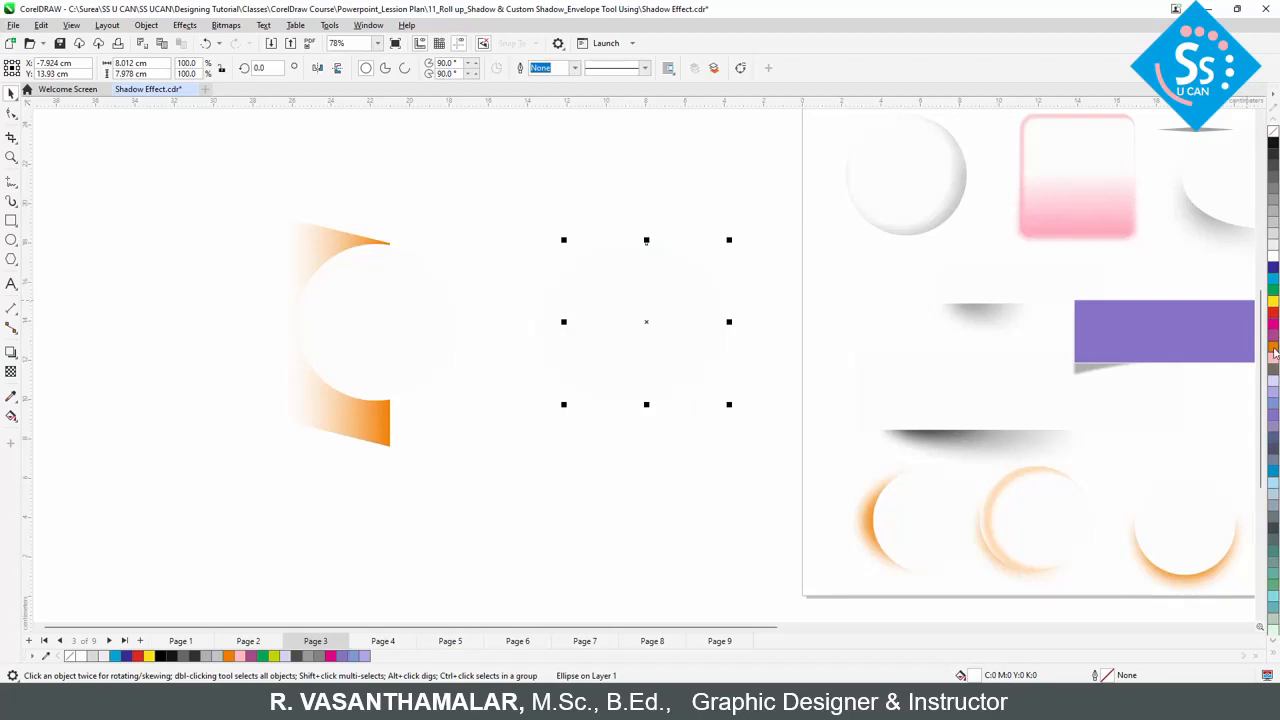
pyautogui.click(1273, 346)
pyautogui.click(10, 372)
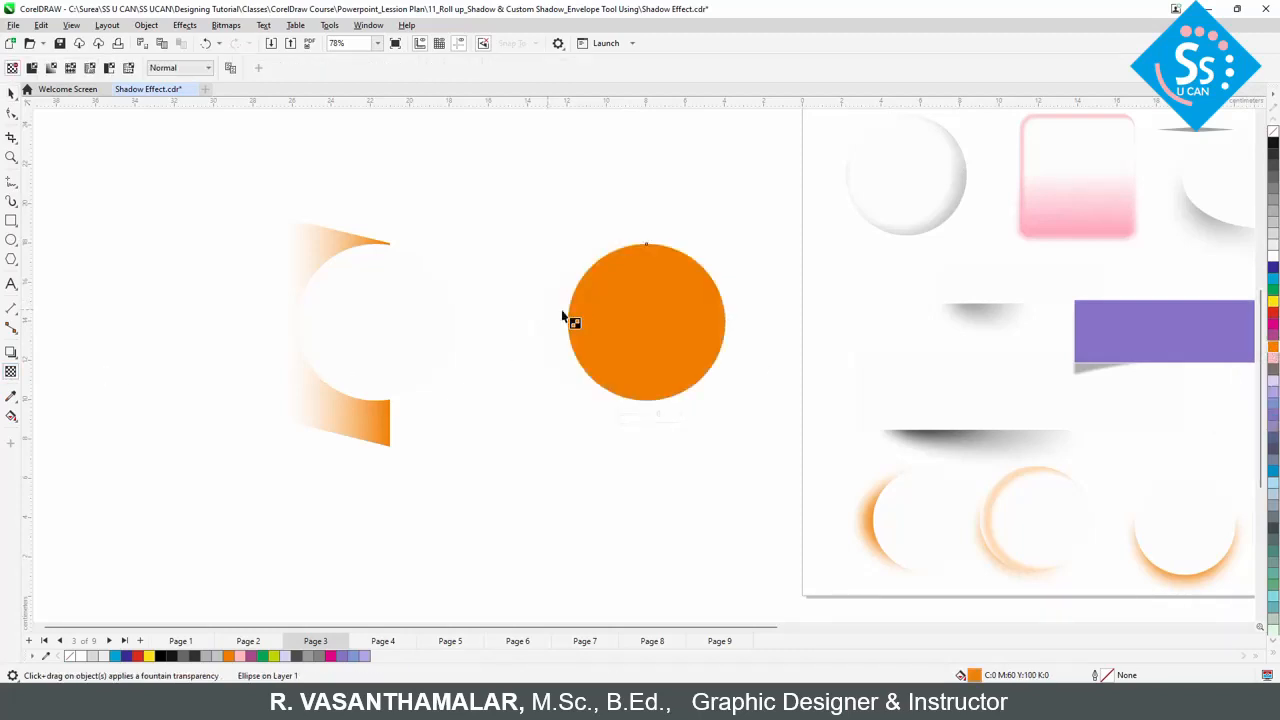
pyautogui.moveTo(566, 314); pyautogui.dragTo(722, 318)
pyautogui.press('space')
# - Apply a Gaussian Blur to the orange circle, then send it to the back and shift it past the white circle's left edge
pyautogui.click(178, 27)
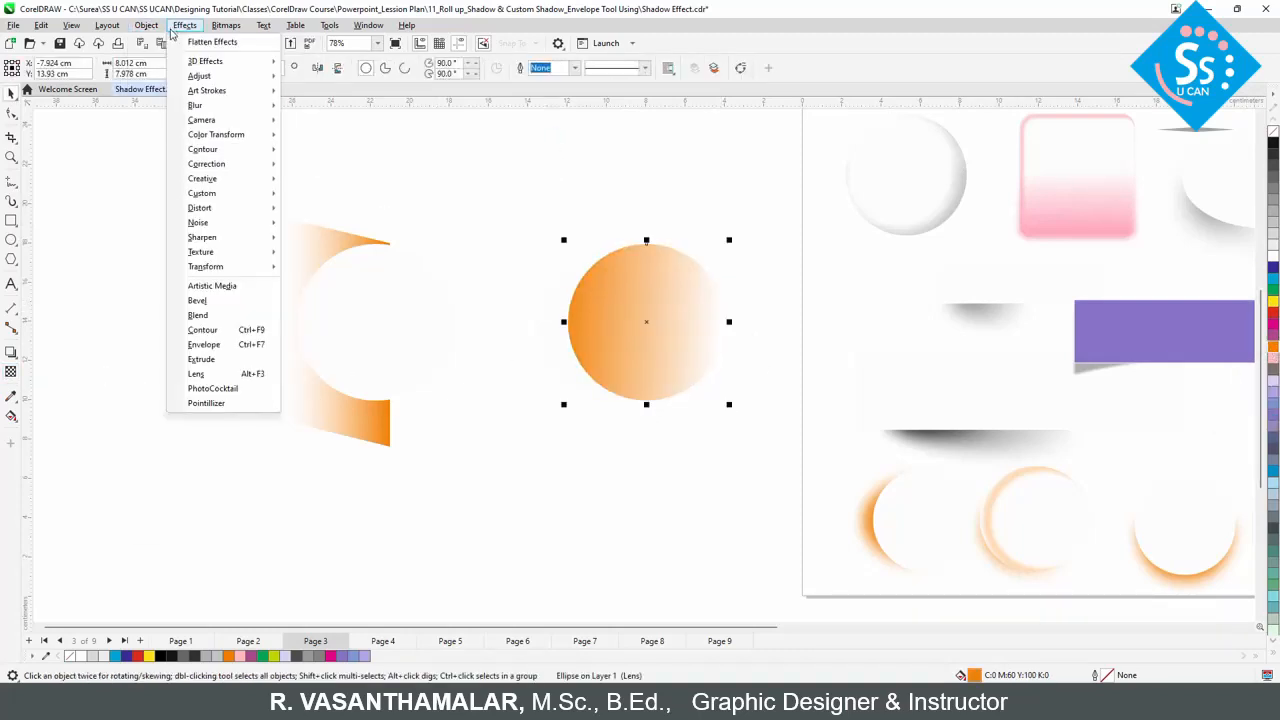
pyautogui.moveTo(202, 108)
pyautogui.click(312, 139)
pyautogui.press('Return')
pyautogui.hotkey('shift', 'pagedown')
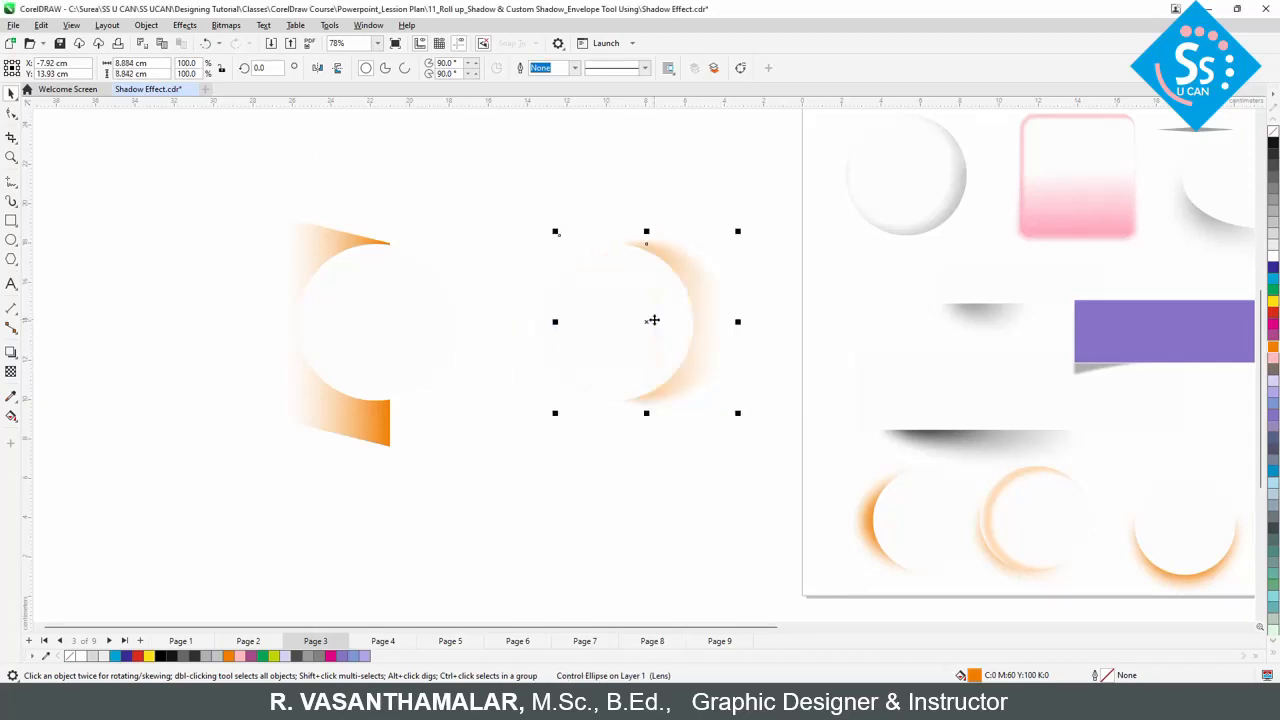
pyautogui.moveTo(653, 325); pyautogui.dragTo(604, 326)
# - Adjust the linear transparency on the blurred orange circle so the glow fades downward along the white circle's upper-left edge
pyautogui.click(11, 373)
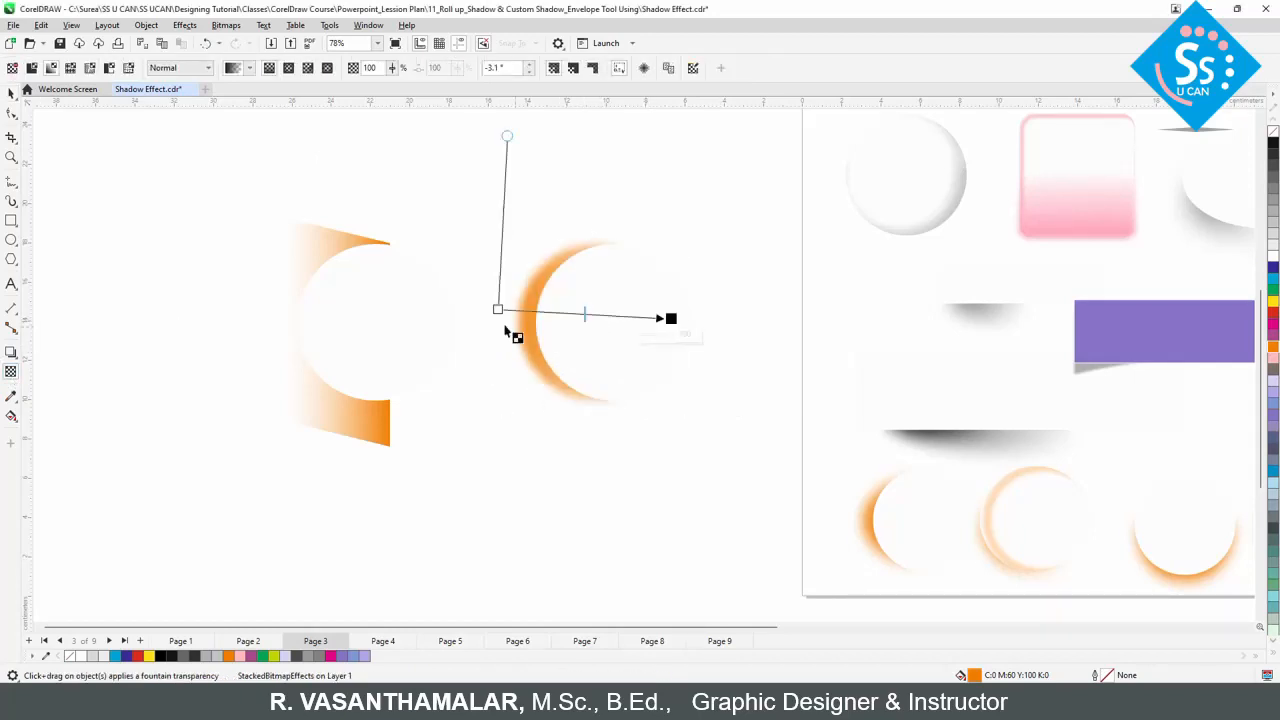
pyautogui.moveTo(476, 315); pyautogui.dragTo(578, 341)
pyautogui.moveTo(542, 272); pyautogui.dragTo(555, 283)
pyautogui.press('F2')
pyautogui.moveTo(652, 327); pyautogui.dragTo(719, 395)
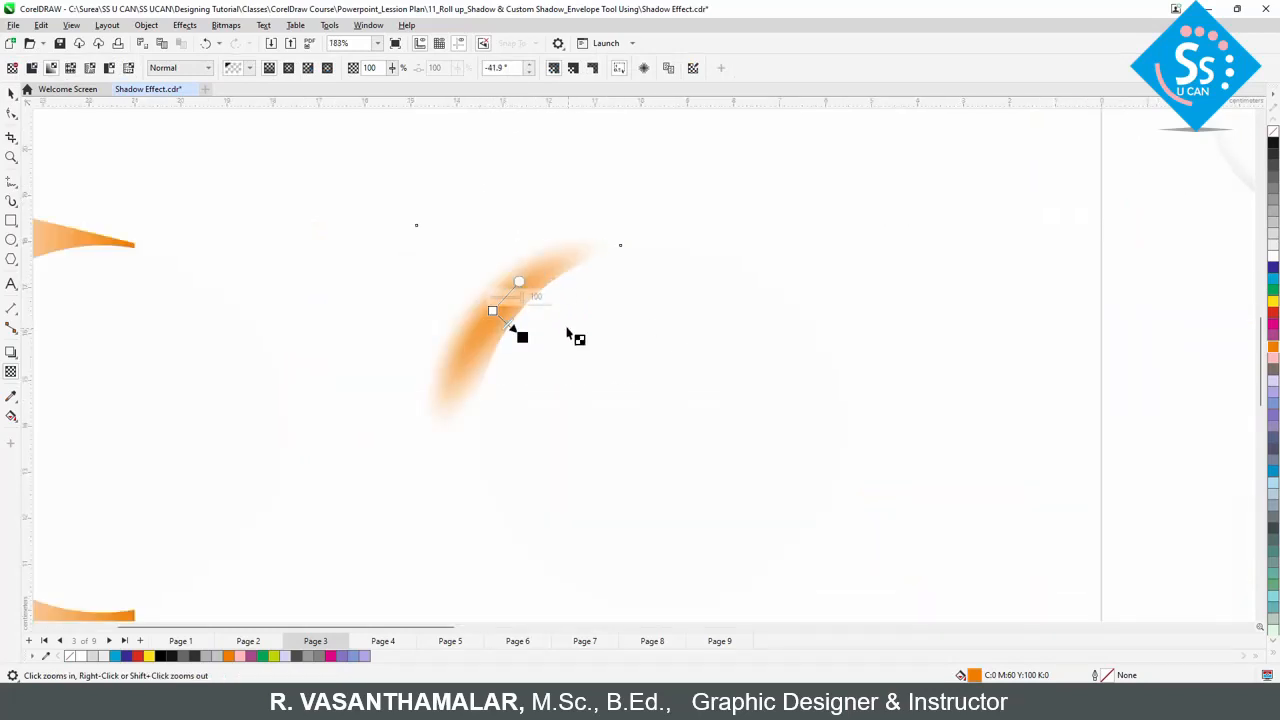
pyautogui.moveTo(555, 265); pyautogui.dragTo(537, 372)
pyautogui.moveTo(496, 300); pyautogui.dragTo(523, 440)
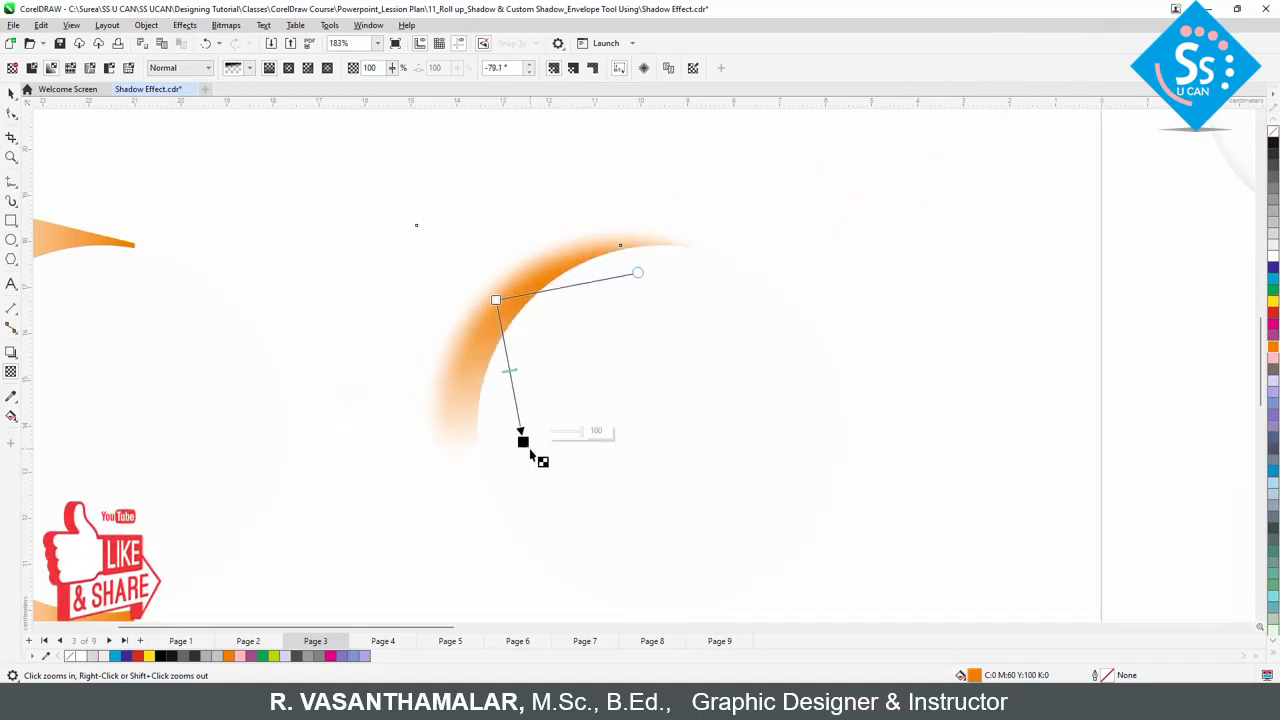
pyautogui.moveTo(534, 226); pyautogui.dragTo(543, 303)
pyautogui.press('space')
pyautogui.press('F2')
pyautogui.moveTo(399, 176); pyautogui.dragTo(848, 384)
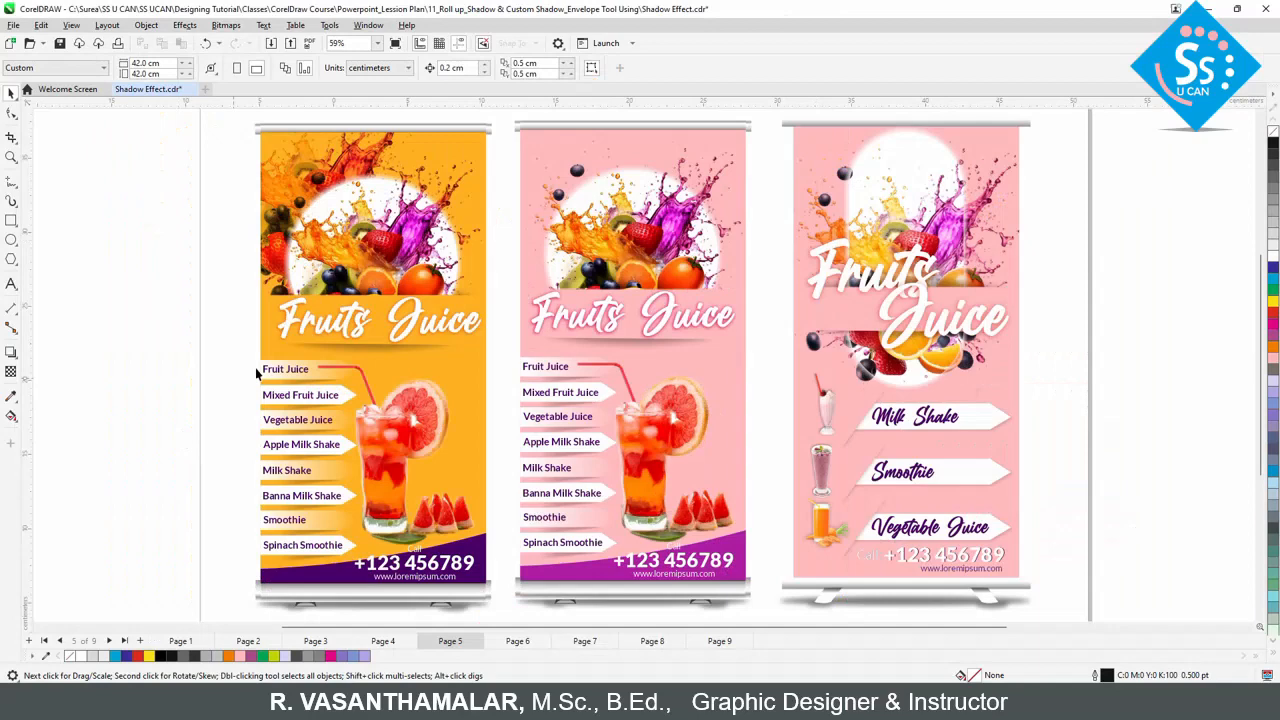
# - Copy the orange gradient arrow label beside the Page 5 banners and separate its arrow from the grey shadow to inspect the shadow
pyautogui.click(118, 361)
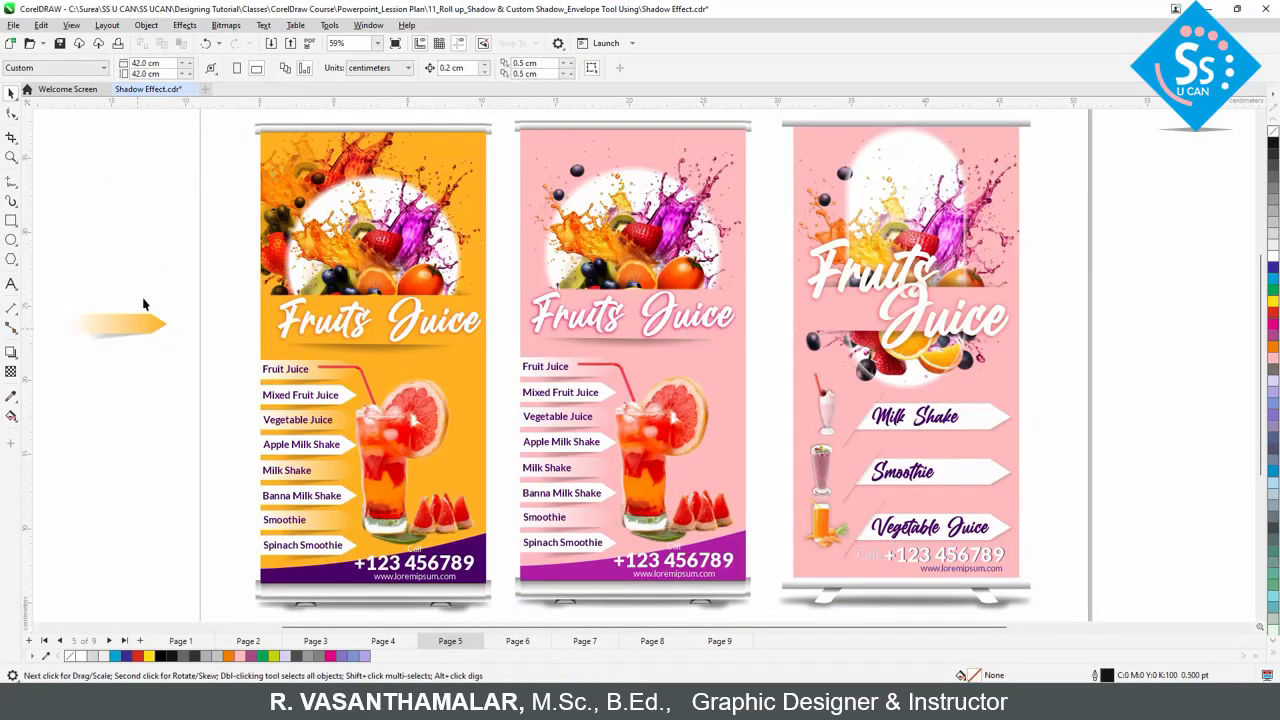
pyautogui.moveTo(128, 320); pyautogui.dragTo(128, 275)
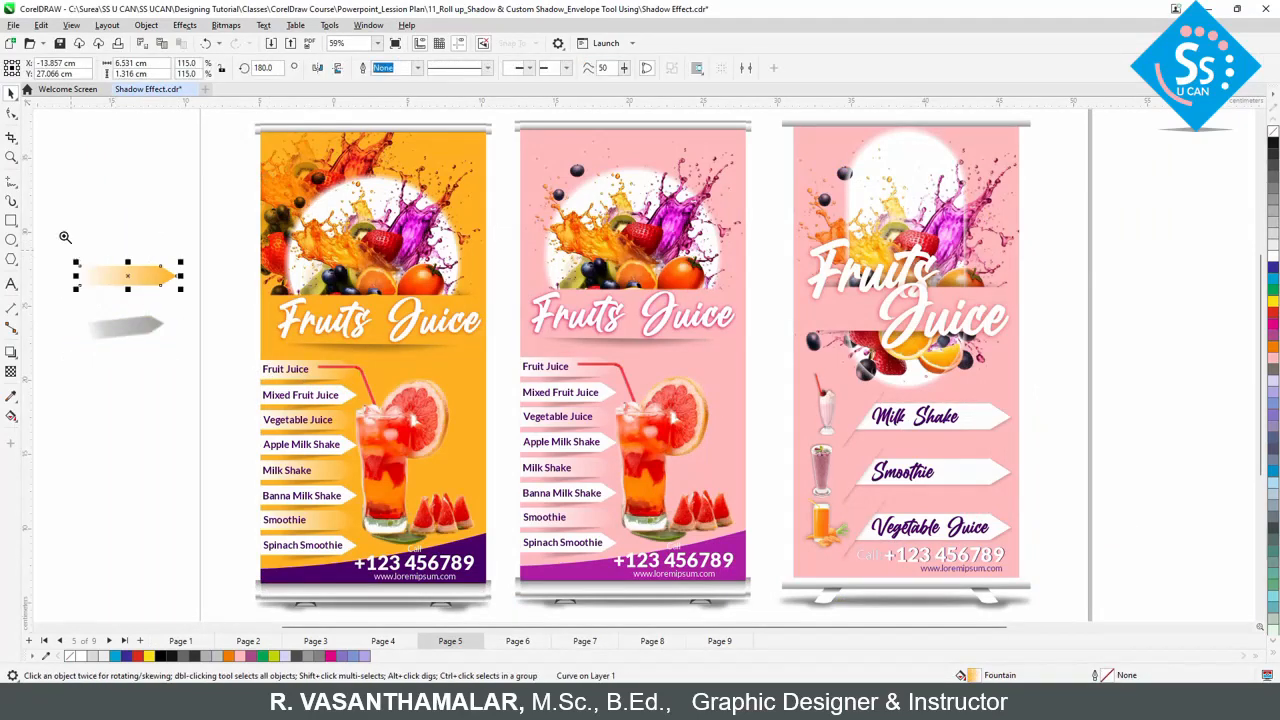
pyautogui.moveTo(64, 237); pyautogui.dragTo(240, 398)
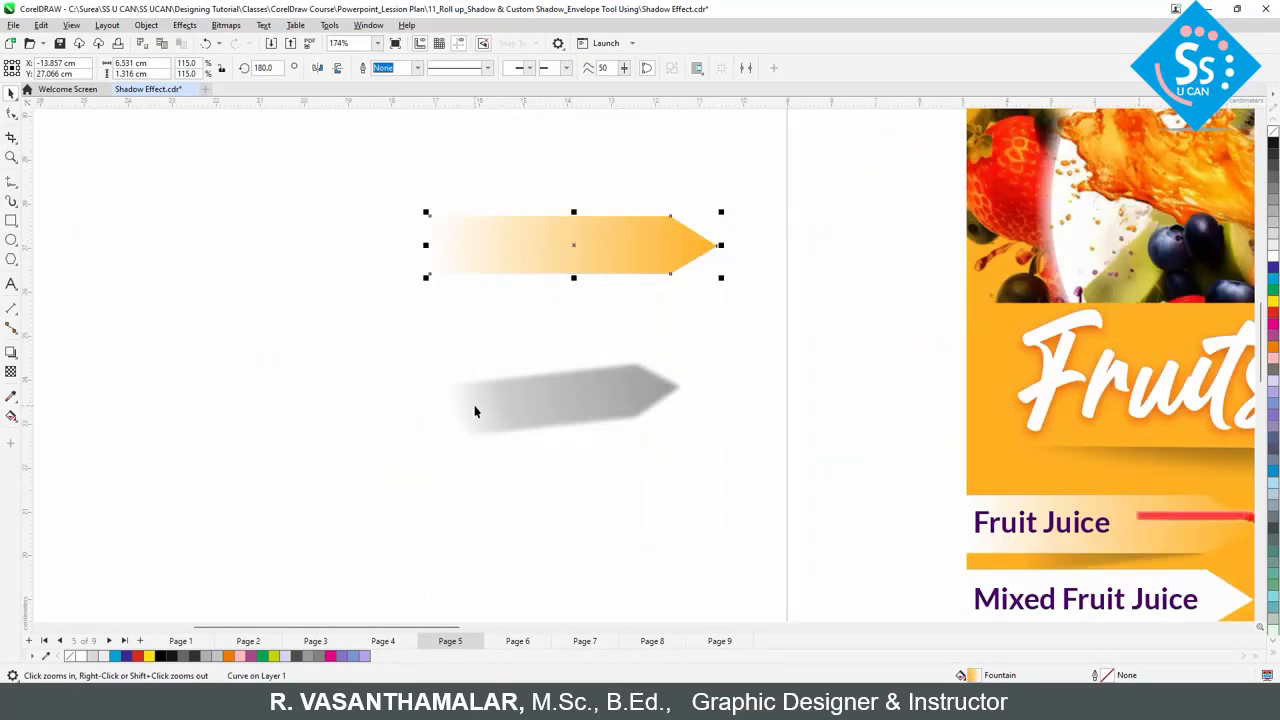
pyautogui.click(545, 402)
pyautogui.click(10, 371)
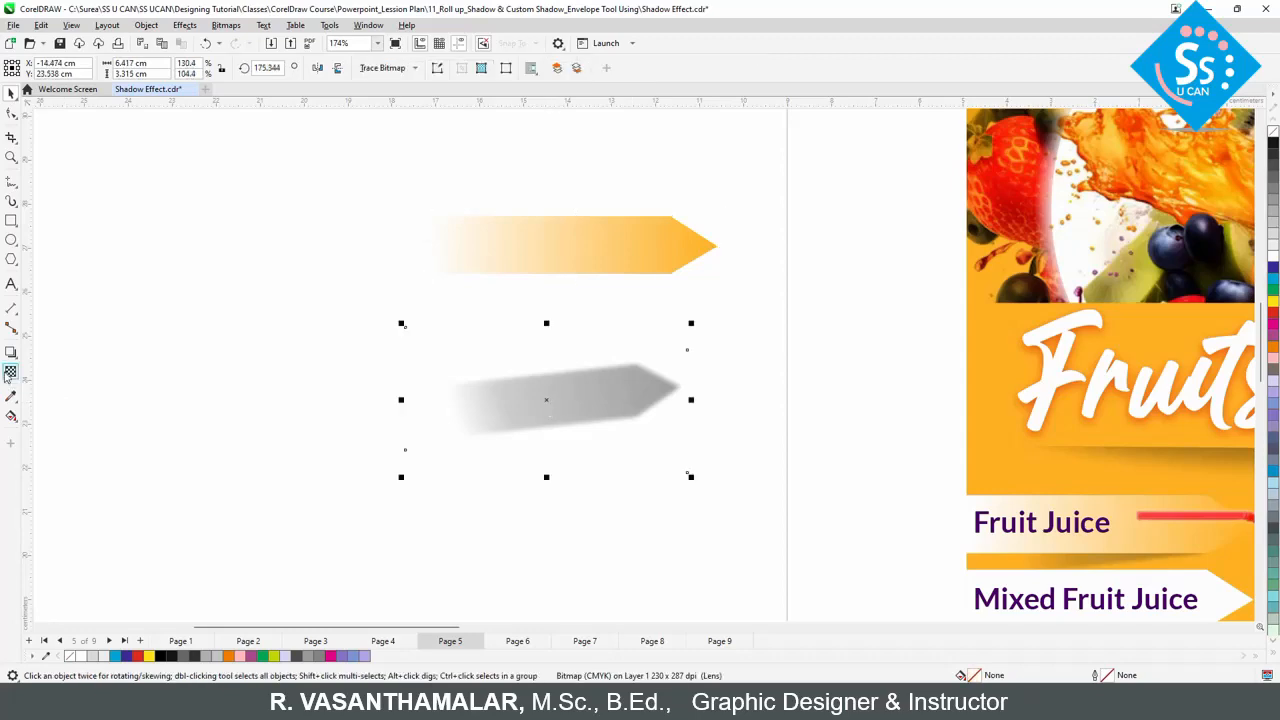
pyautogui.press('space')
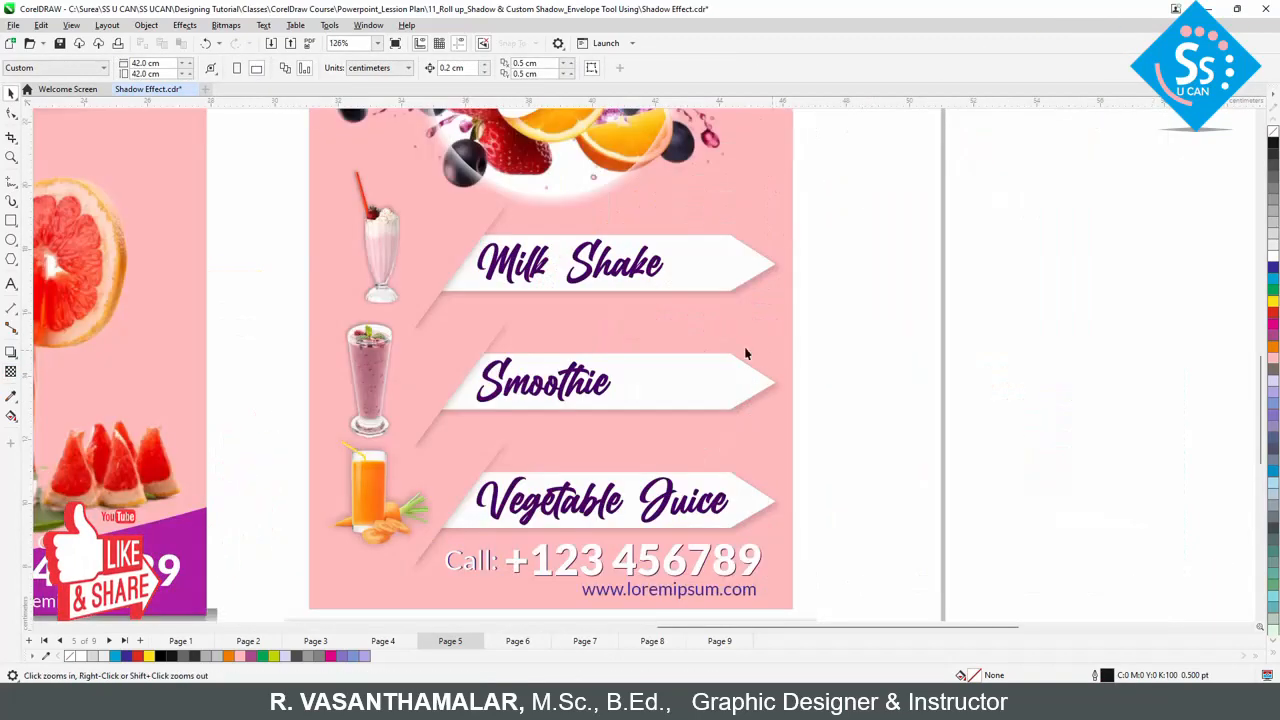
# - Copy the Milk Shake label group from the third banner onto the pasteboard beside the page and ungroup it
pyautogui.click(552, 245)
pyautogui.moveTo(552, 245); pyautogui.dragTo(1120, 275)
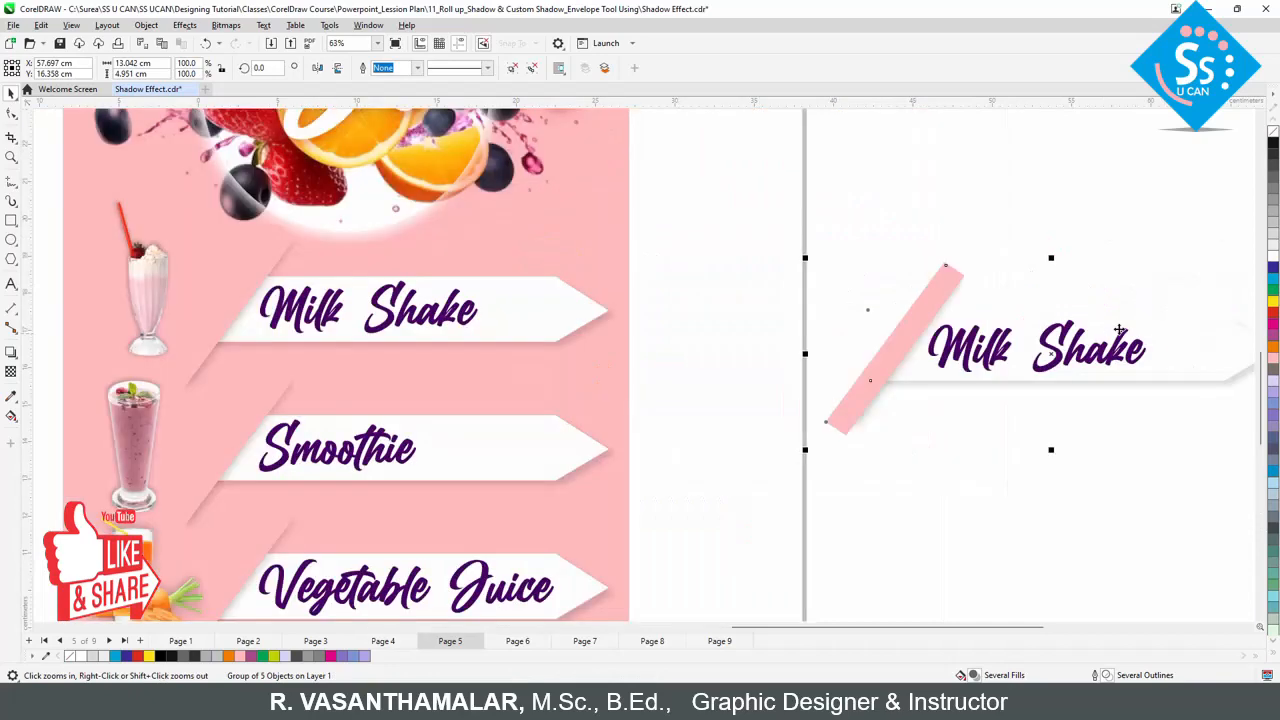
pyautogui.click(514, 70)
pyautogui.click(915, 156)
# - Try moving the slanted pink strip and the white arrow of the Milk Shake label apart, undoing each move
pyautogui.click(942, 289)
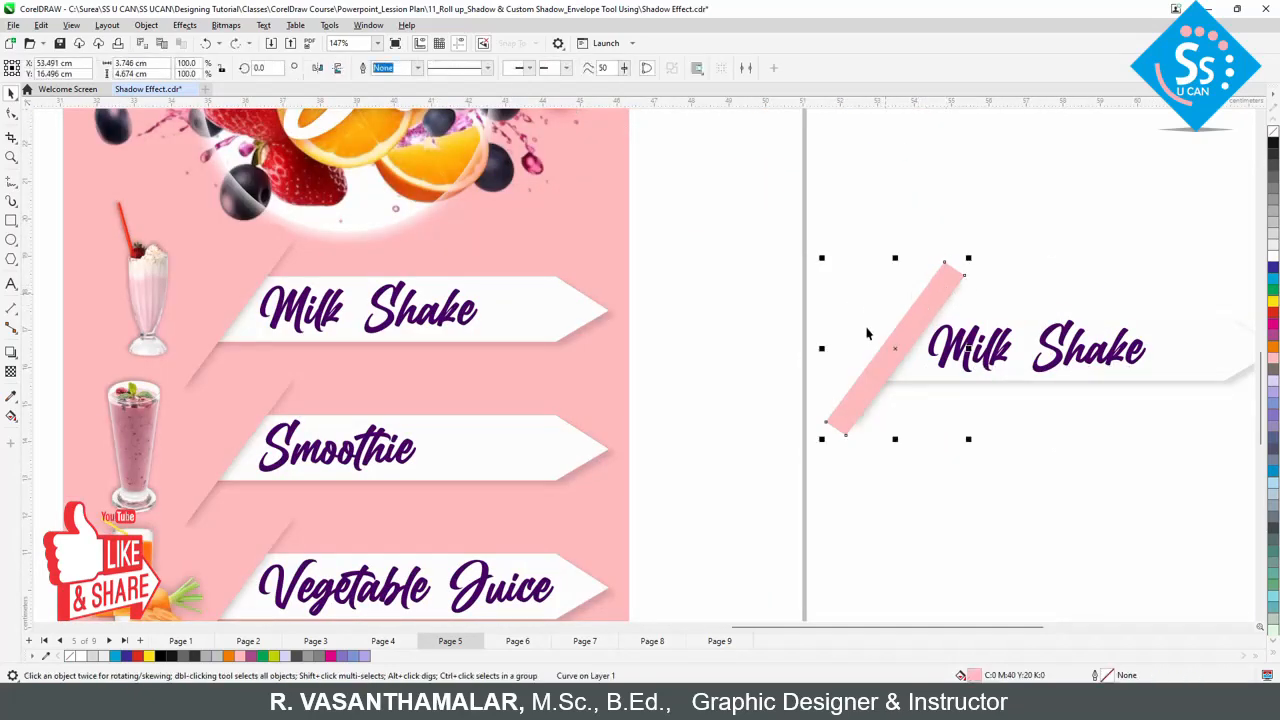
pyautogui.moveTo(905, 324); pyautogui.dragTo(879, 303)
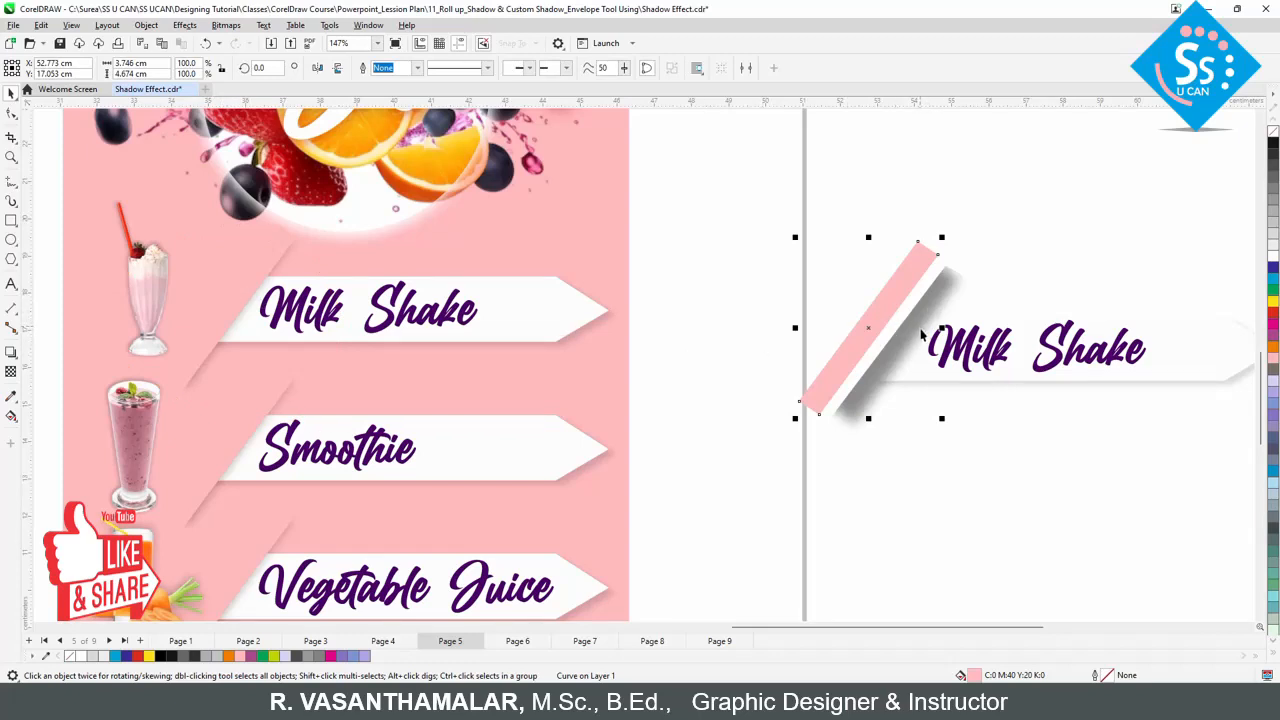
pyautogui.hotkey('ctrl', 'z')
pyautogui.moveTo(1178, 347); pyautogui.dragTo(1136, 459)
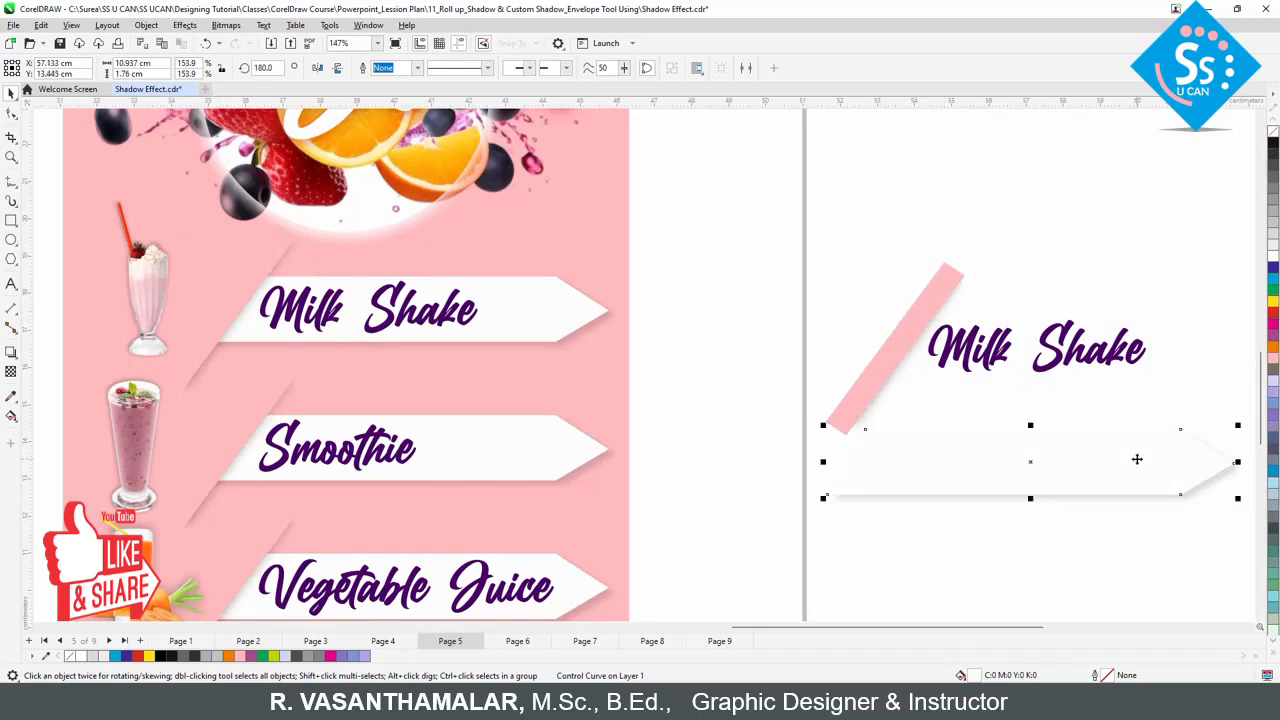
pyautogui.hotkey('ctrl', 'z')
pyautogui.click(991, 471)
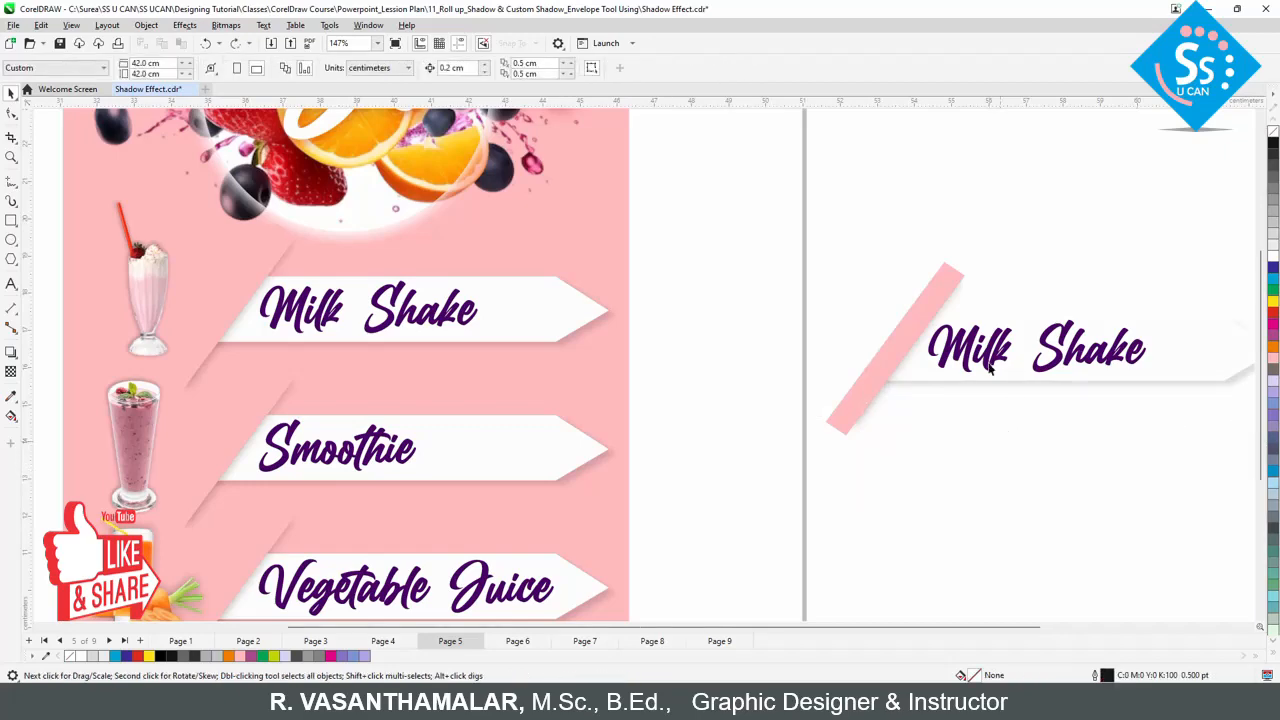